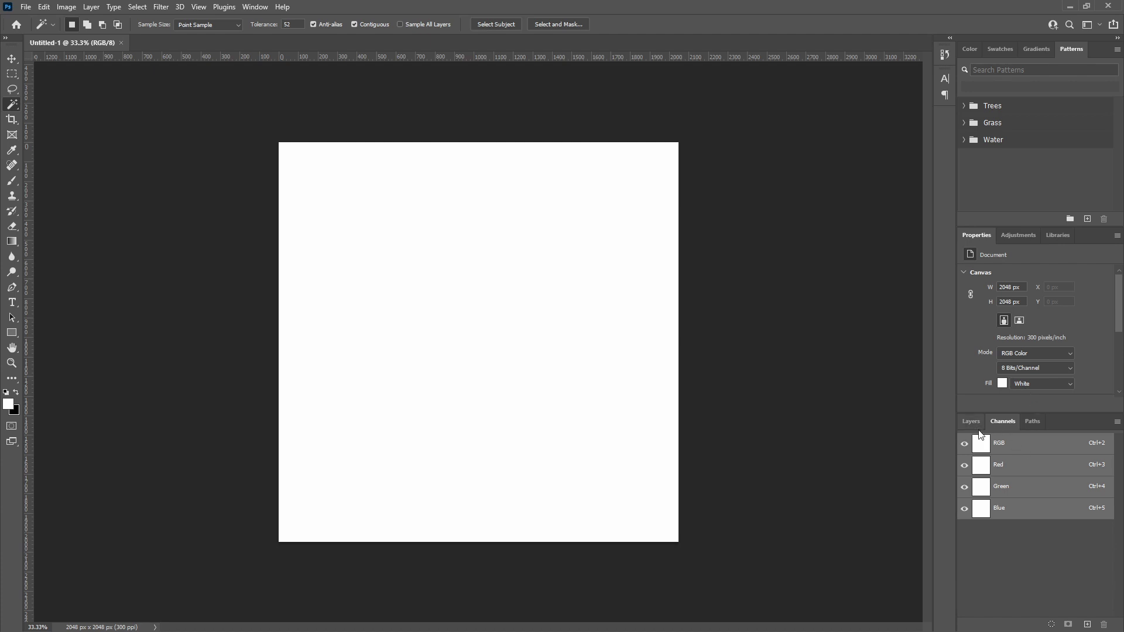
click(970, 422)
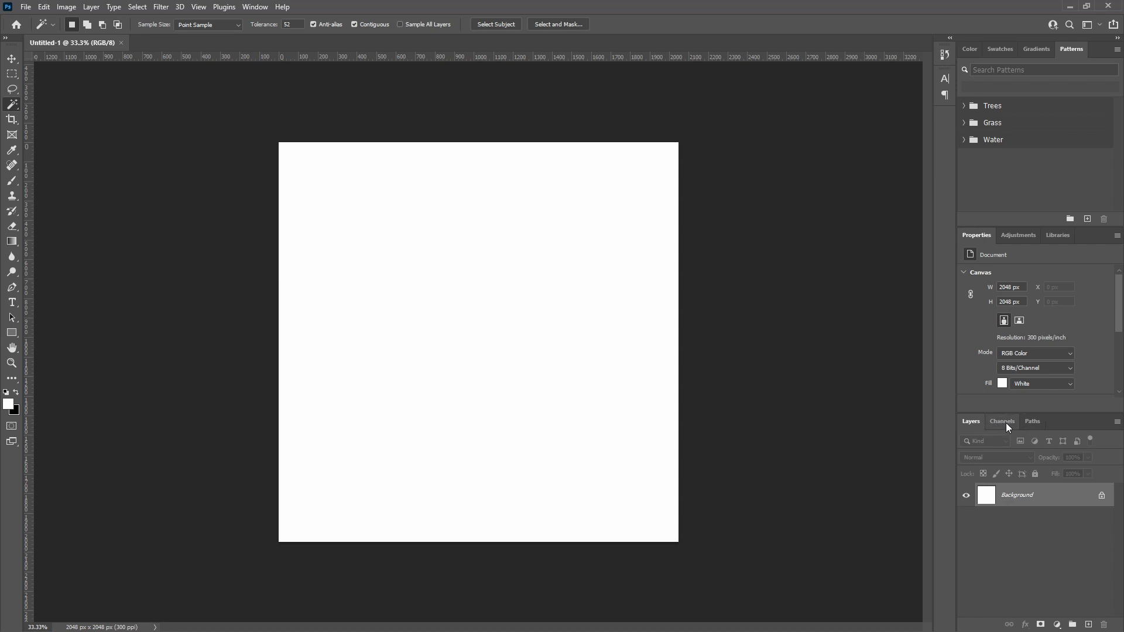
click(1006, 422)
click(970, 423)
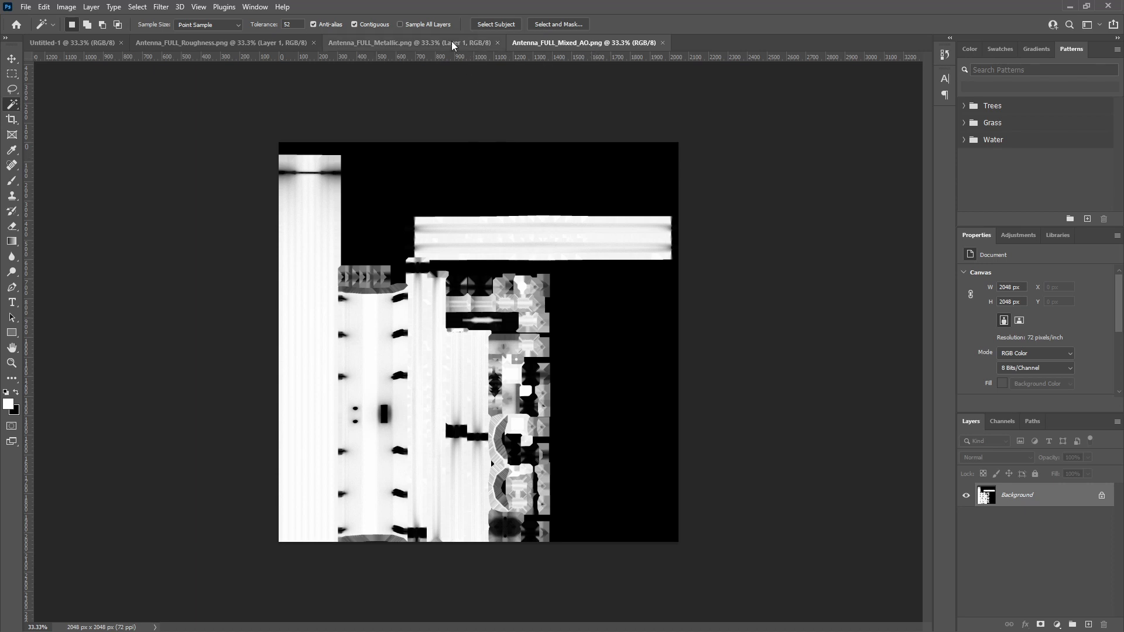
Hide the Red and Green channels of the blank Untitled-1 document so only Blue is shown
click(73, 44)
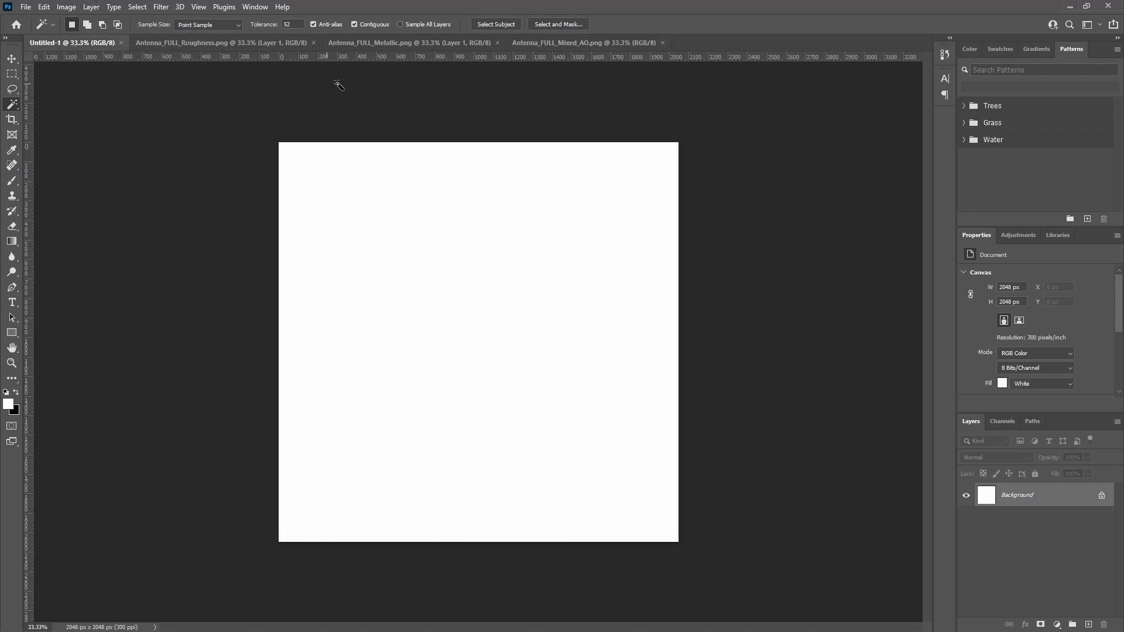
click(1003, 423)
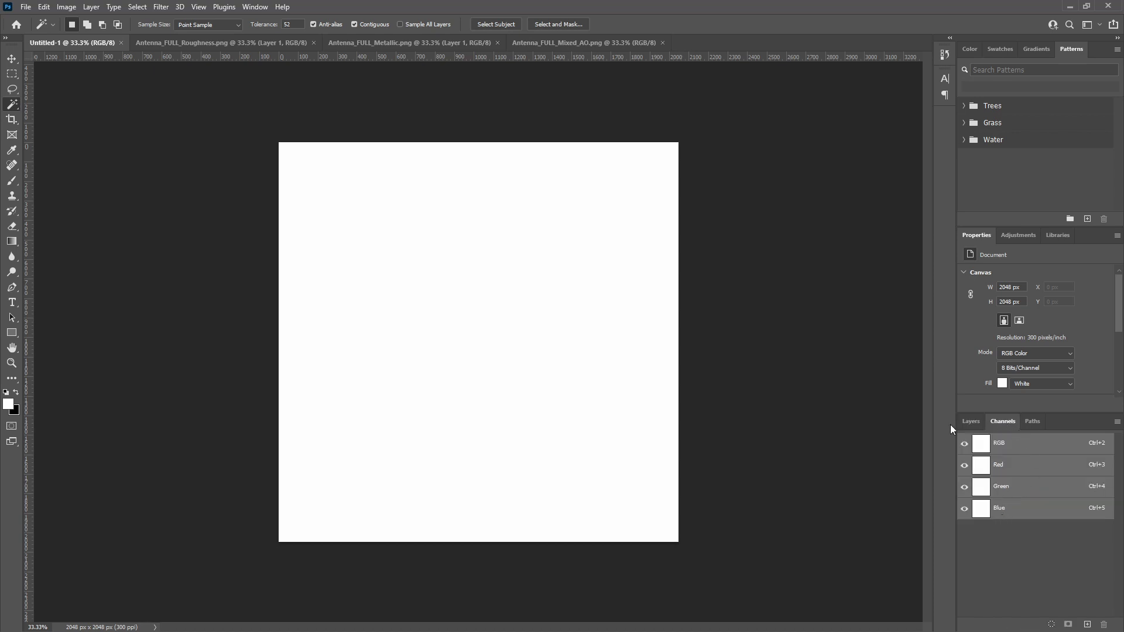
click(963, 465)
click(963, 488)
click(537, 42)
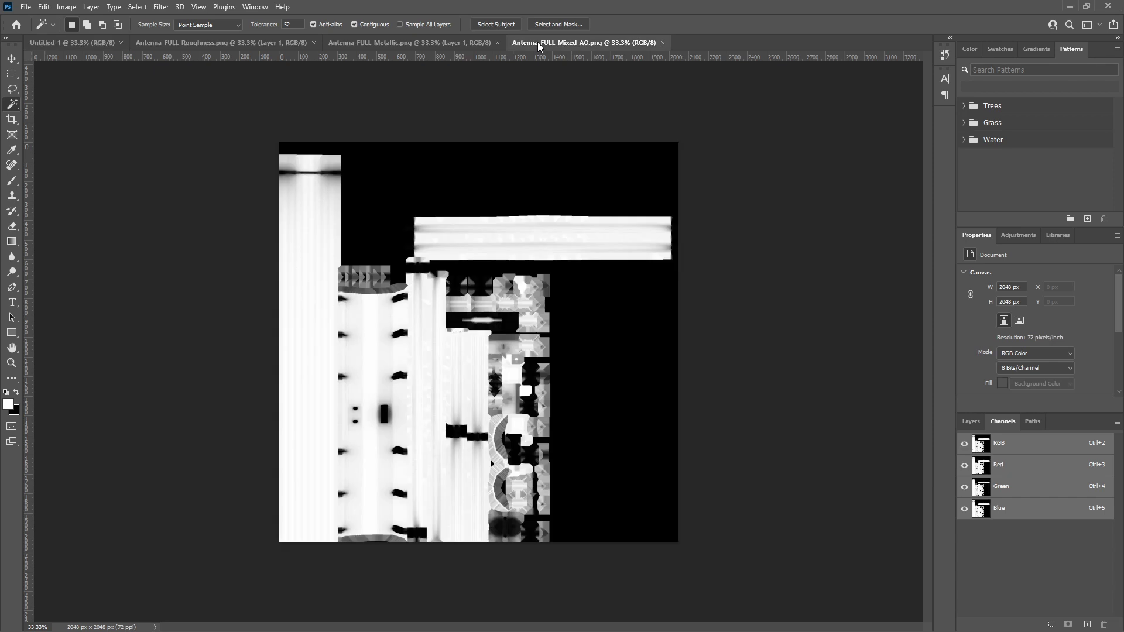
click(434, 44)
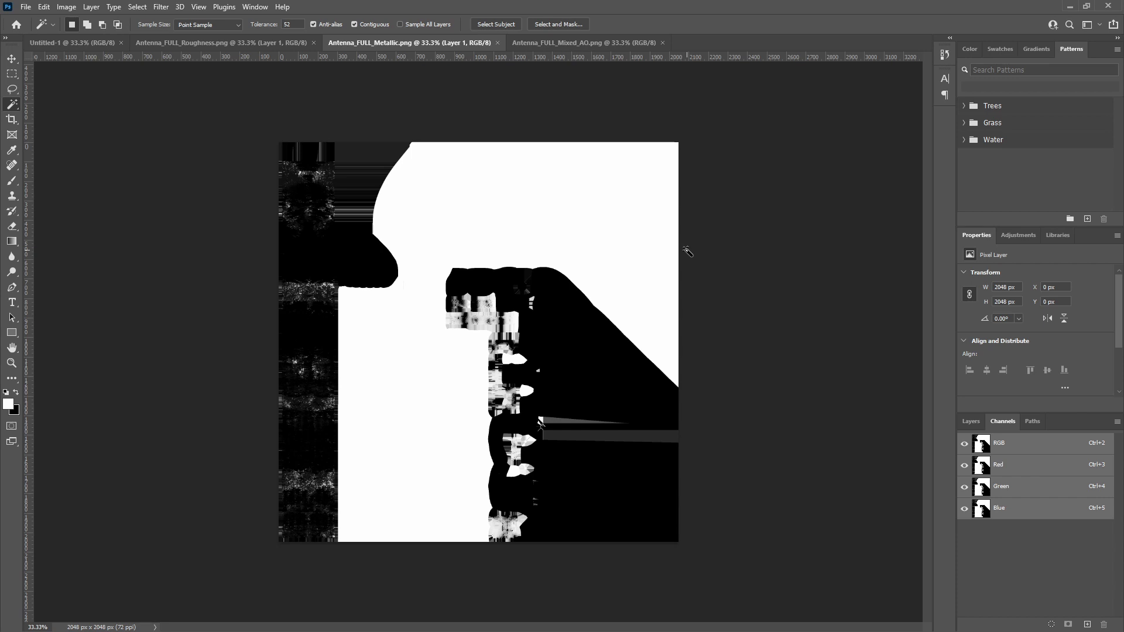
click(540, 42)
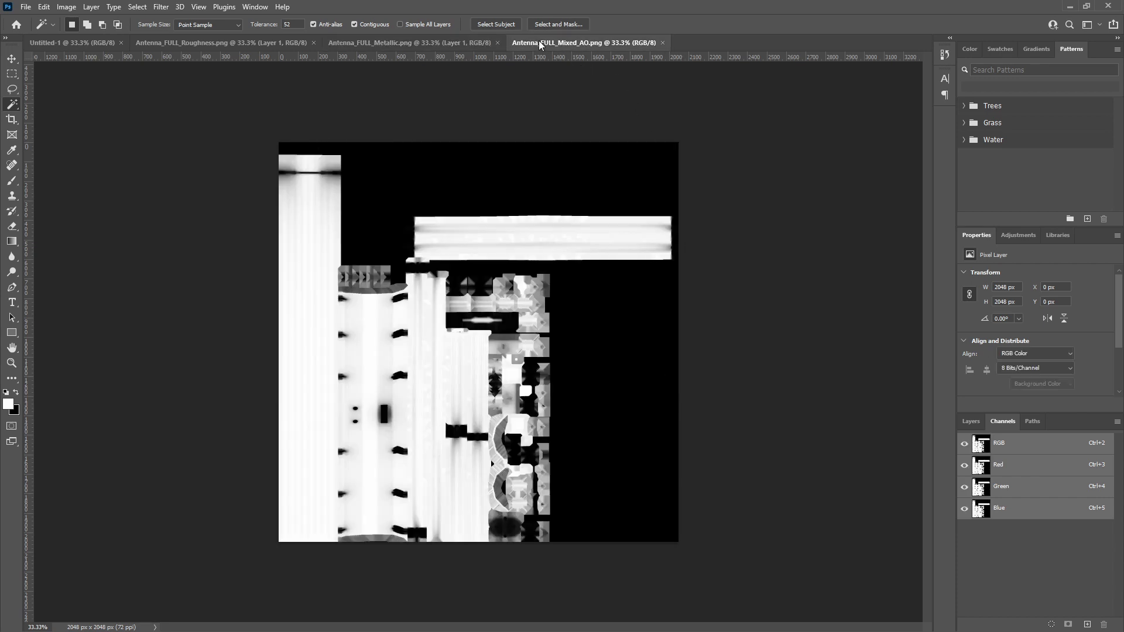
click(409, 38)
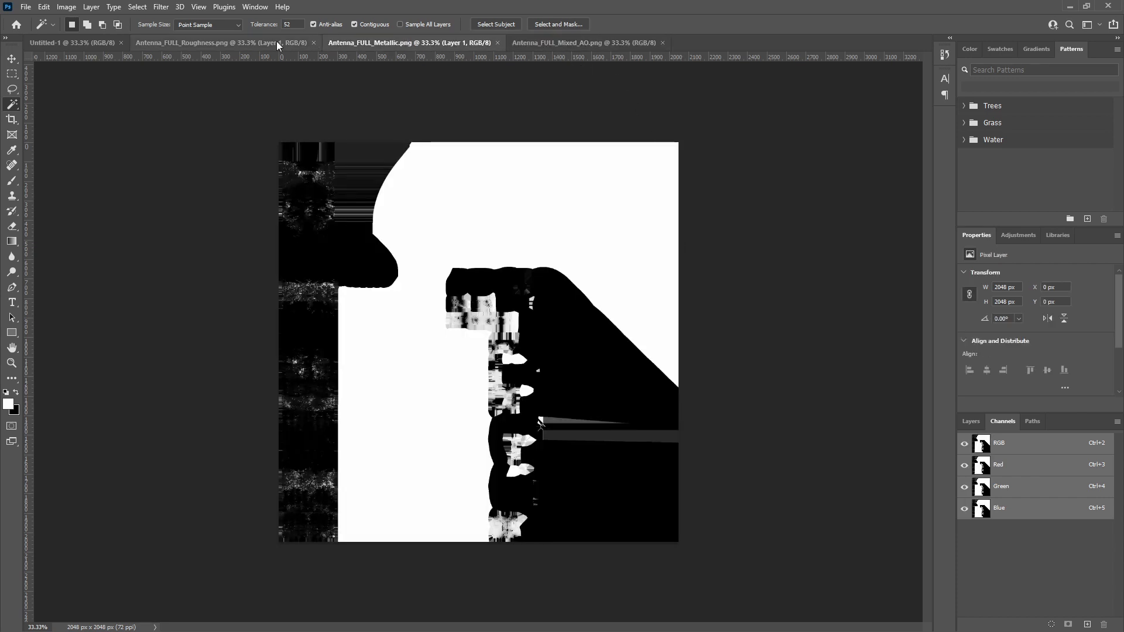
Copy the entire Antenna_FULL_Roughness.png image into the Blue channel of Untitled-1 and clear the selection
click(277, 41)
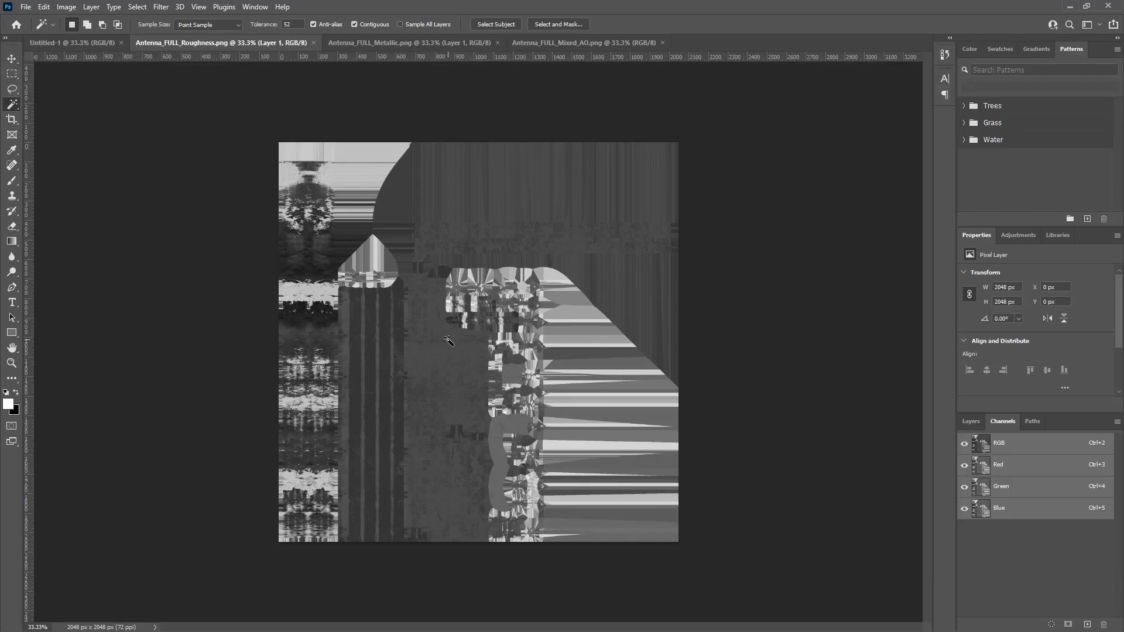
key(ctrl+a)
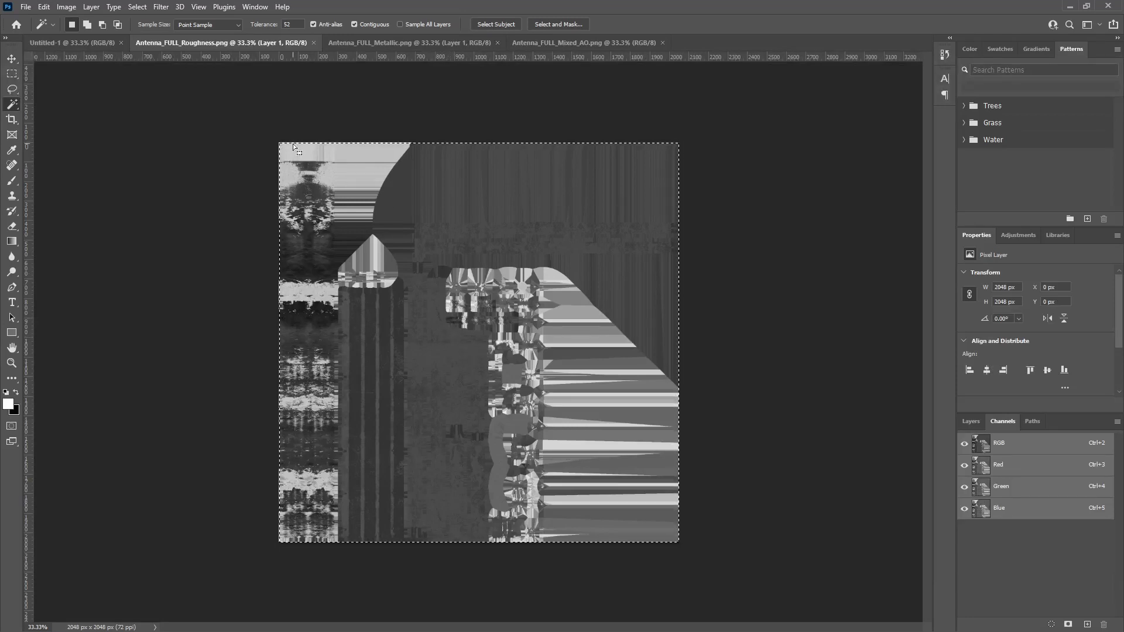
click(111, 43)
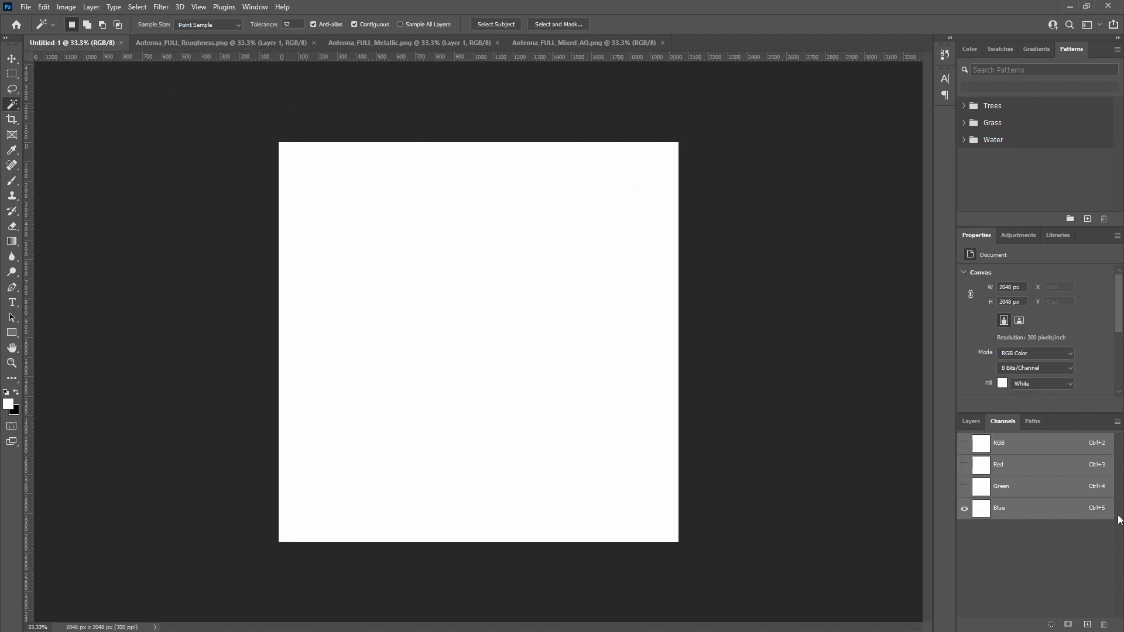
click(1032, 515)
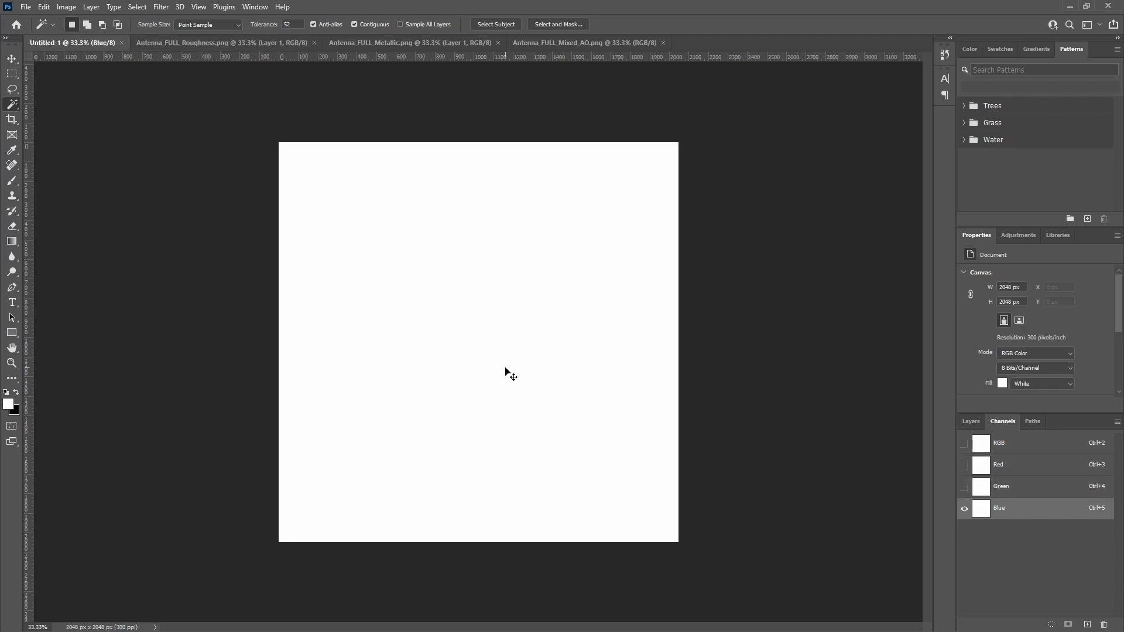
key(ctrl+v)
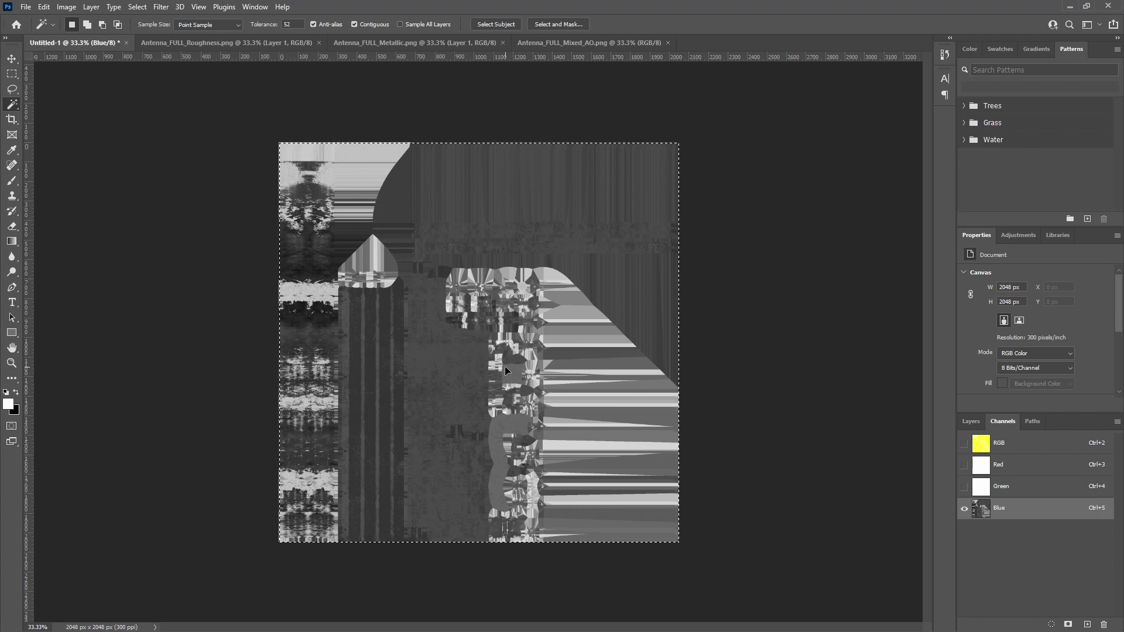
key(ctrl+d)
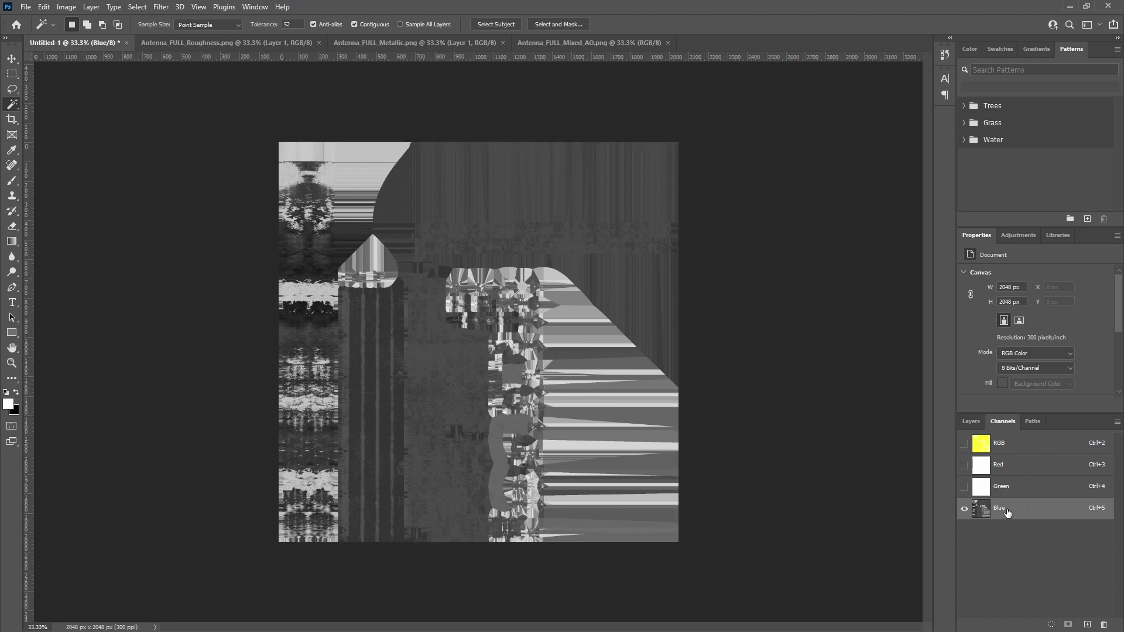
Isolate the Green channel of Untitled-1, copy the entire Antenna_FULL_Metallic.png image into it, and clear the selection
click(964, 486)
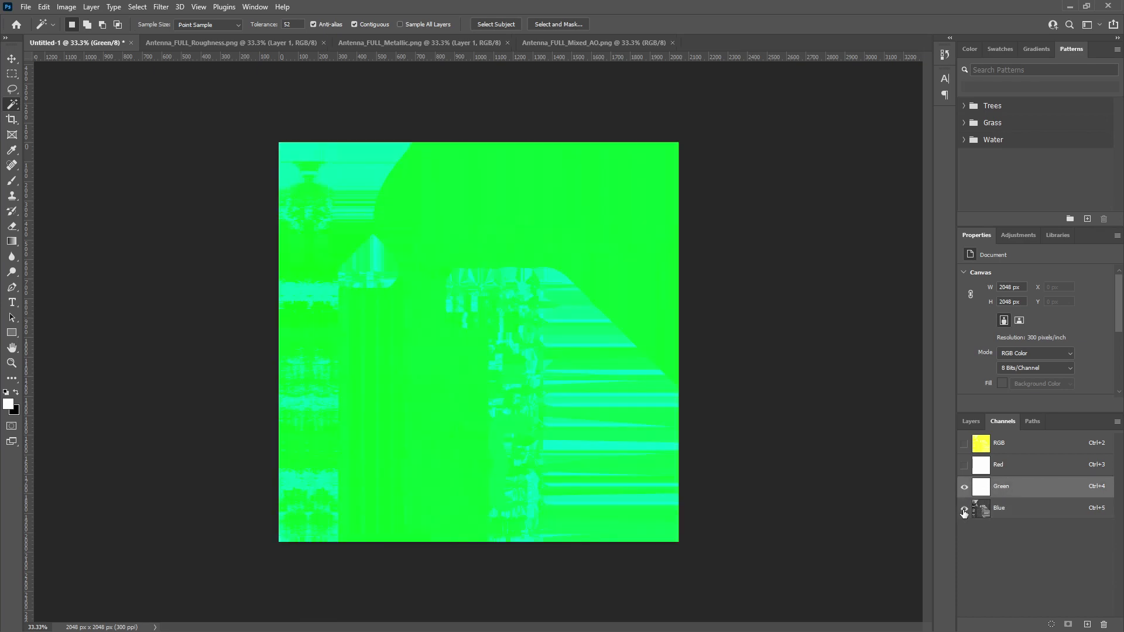
click(963, 508)
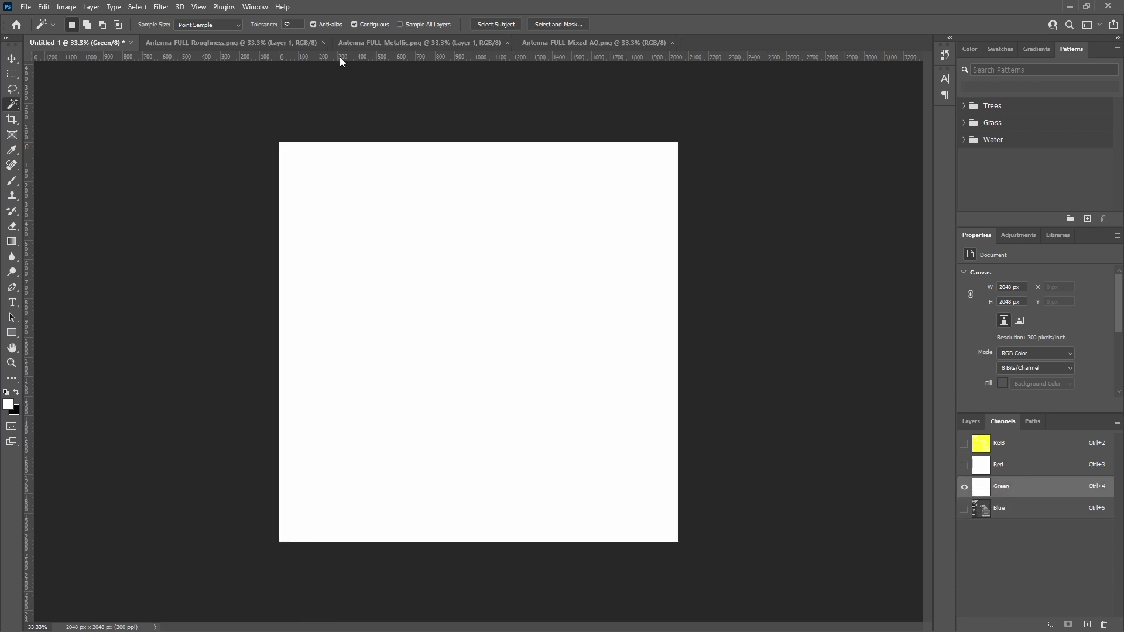
click(402, 44)
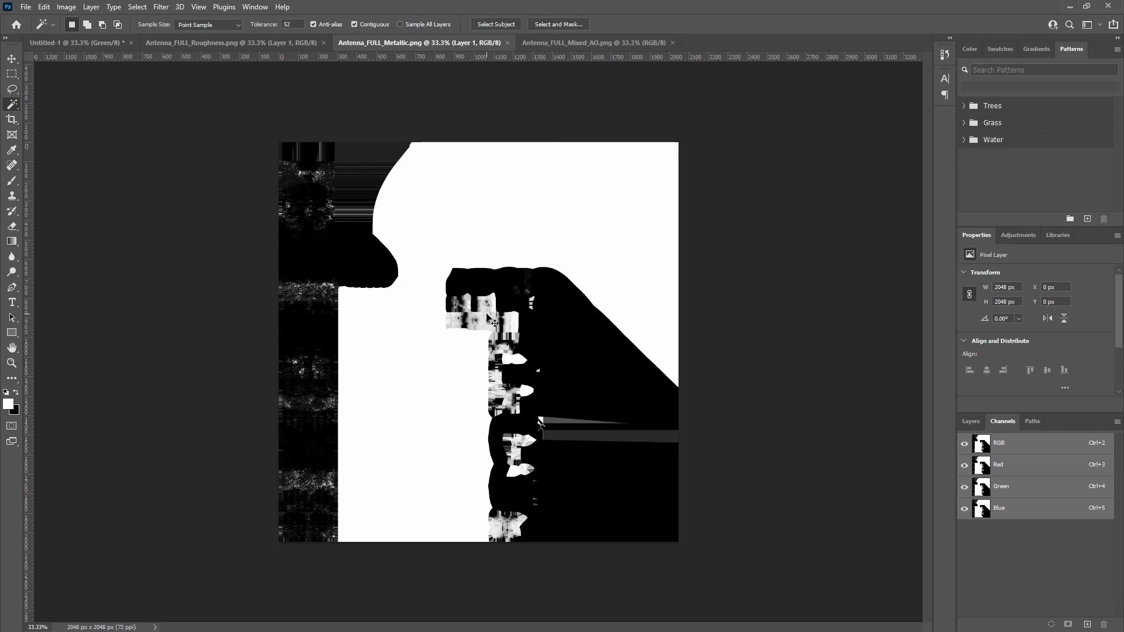
key(ctrl+a)
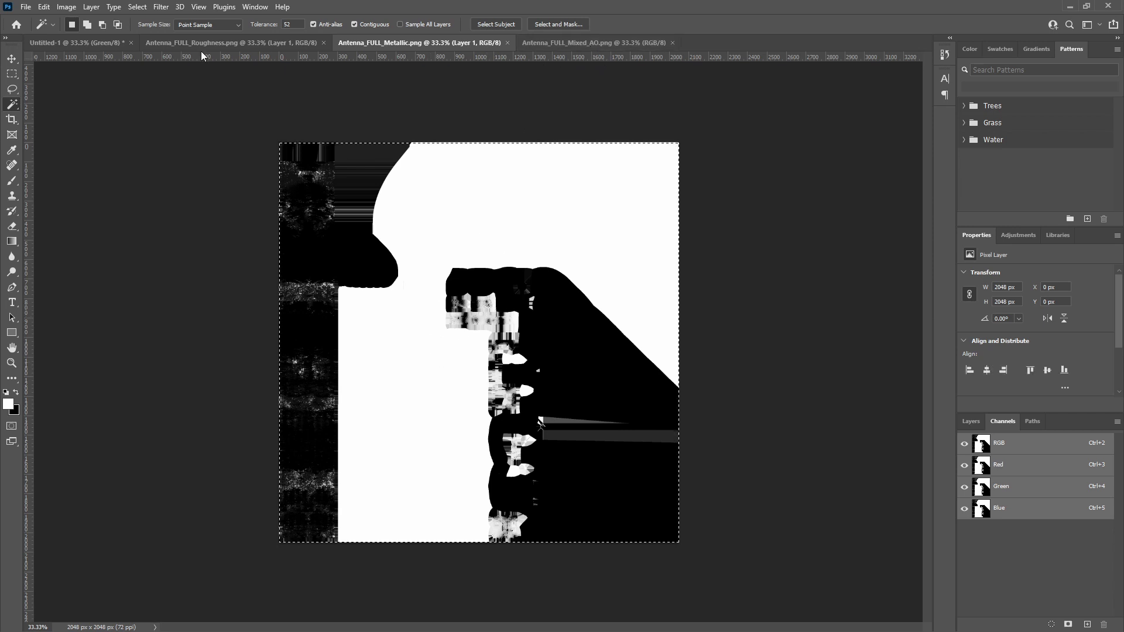
click(77, 43)
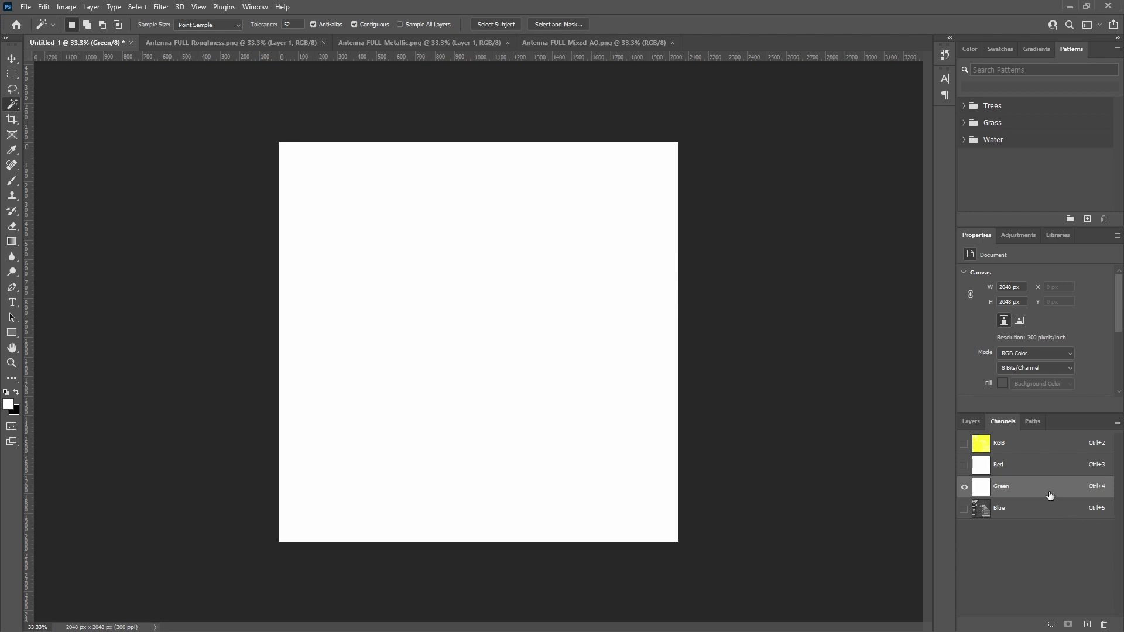
key(ctrl+v)
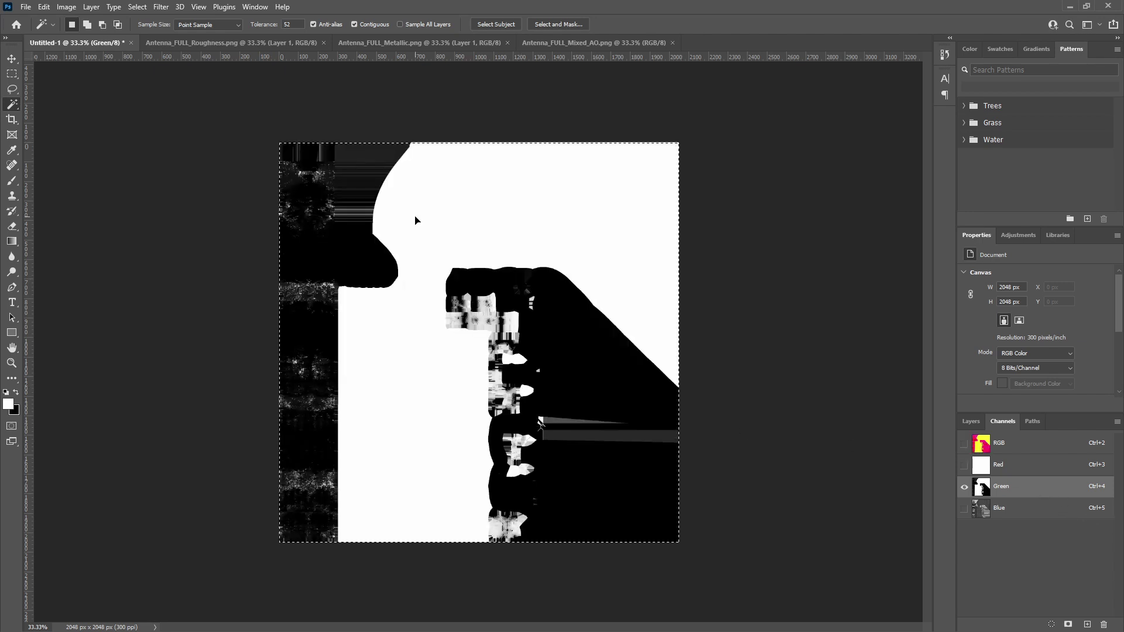
key(ctrl+d)
Copy the entire Antenna_FULL_Mixed_AO.png image into the Red channel of Untitled-1
click(1012, 466)
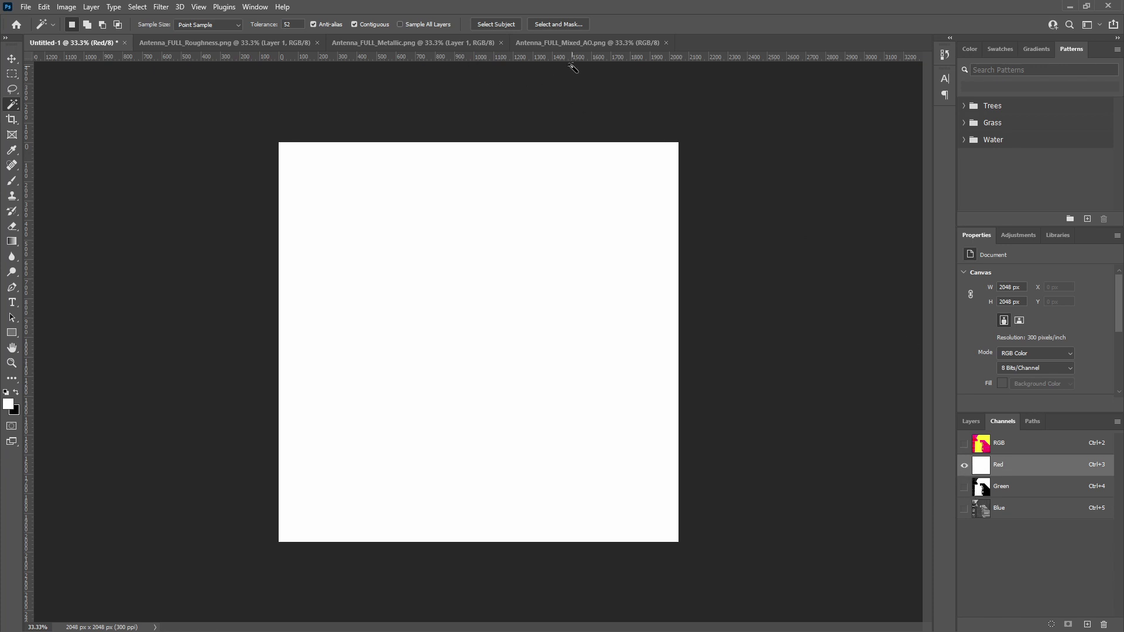
click(569, 43)
key(ctrl+a)
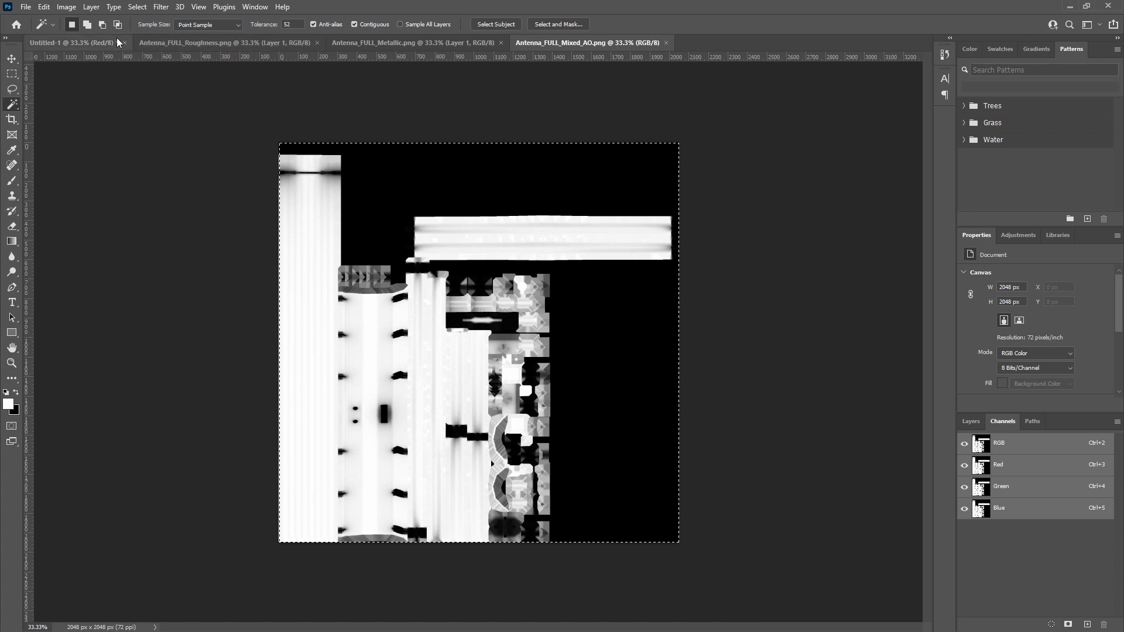
click(82, 43)
key(ctrl+v)
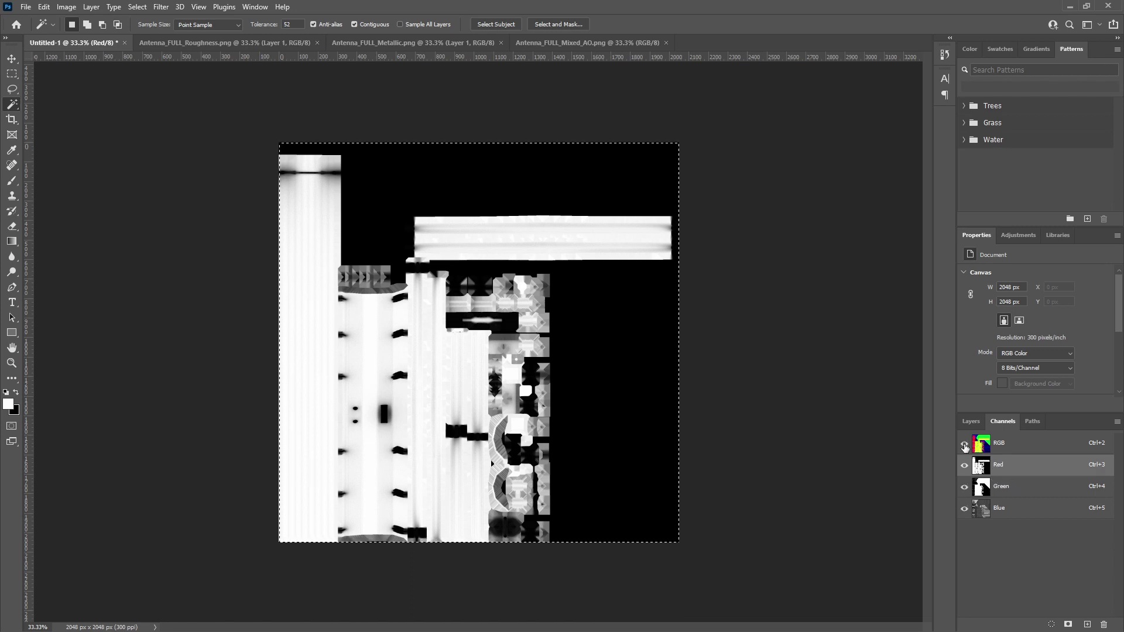
Reactivate the composite RGB channel and save the packed image as Texture Channel Packed.png
click(964, 443)
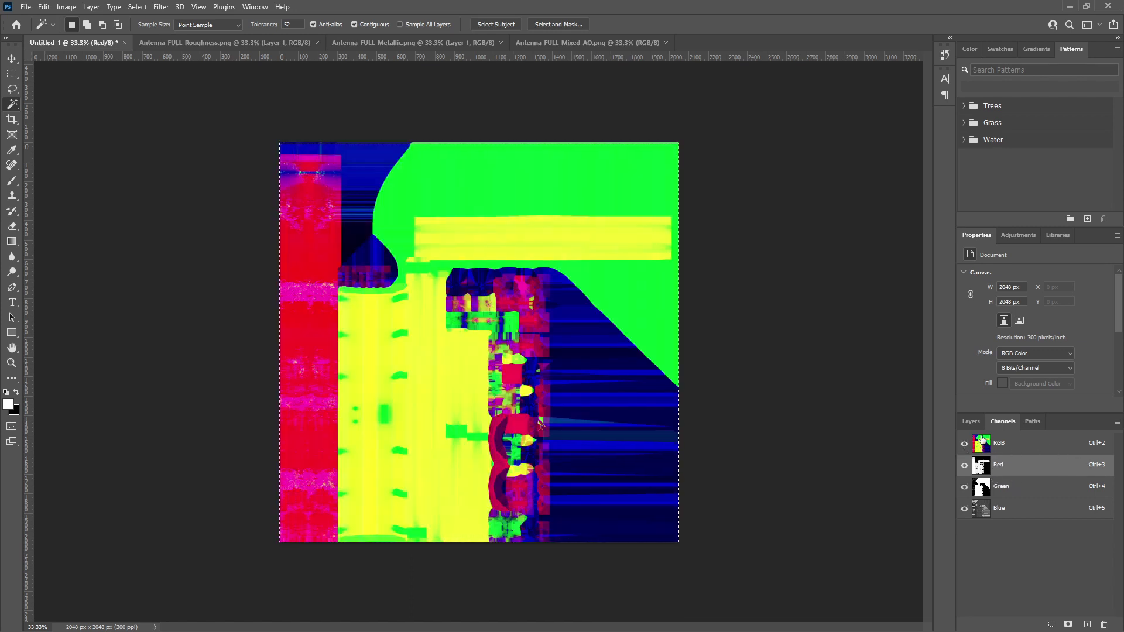
click(1018, 442)
click(969, 421)
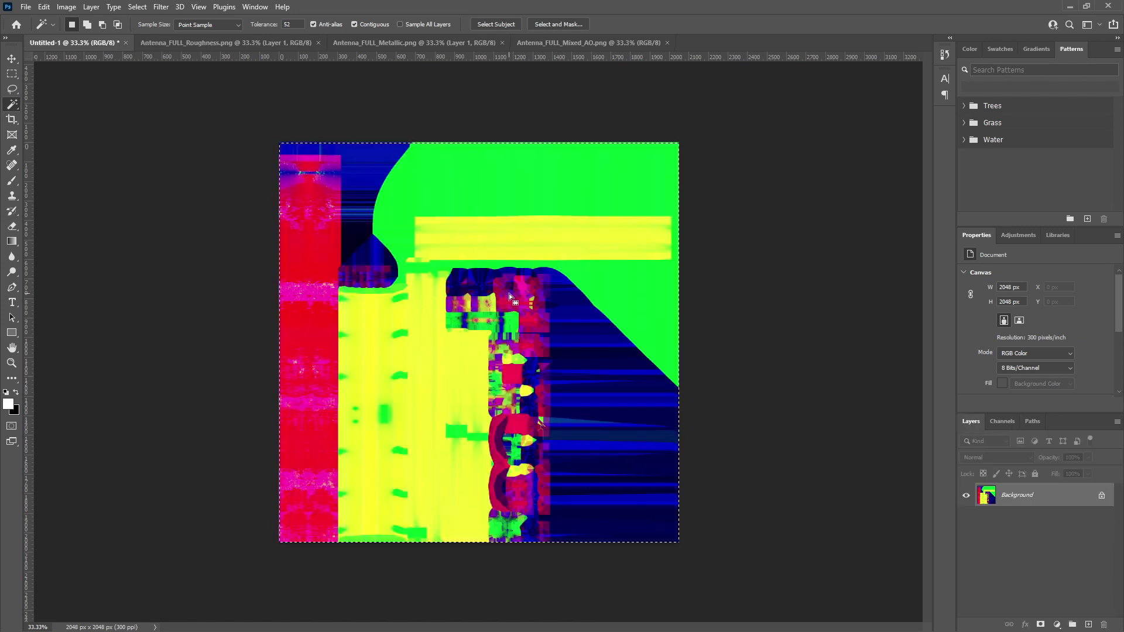
scroll(574, 301, up, 1)
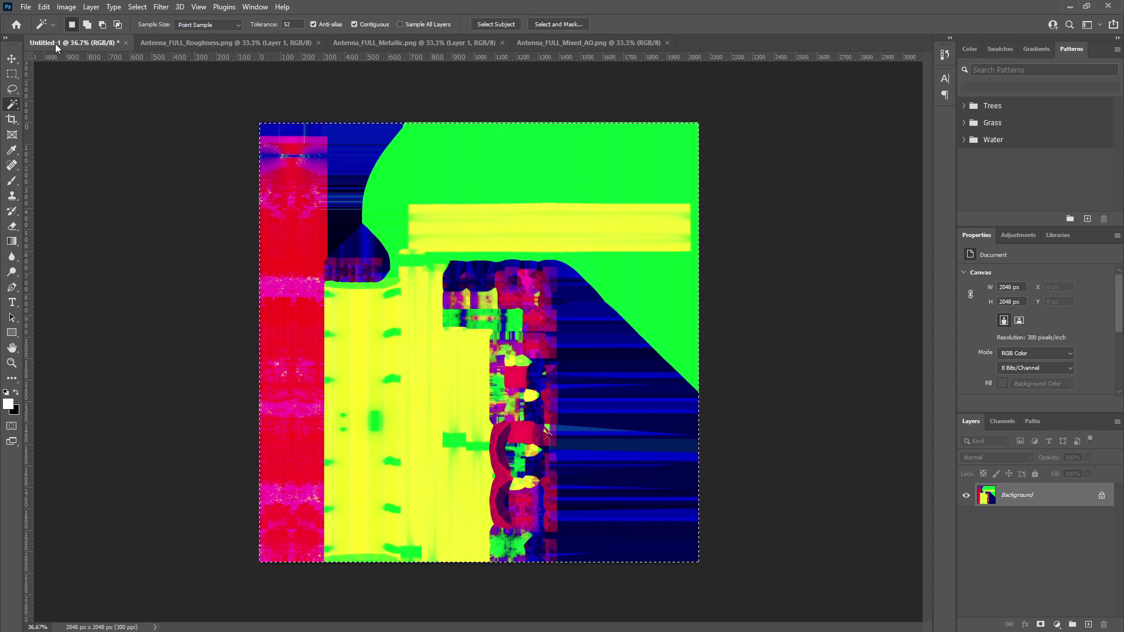
key(Delete)
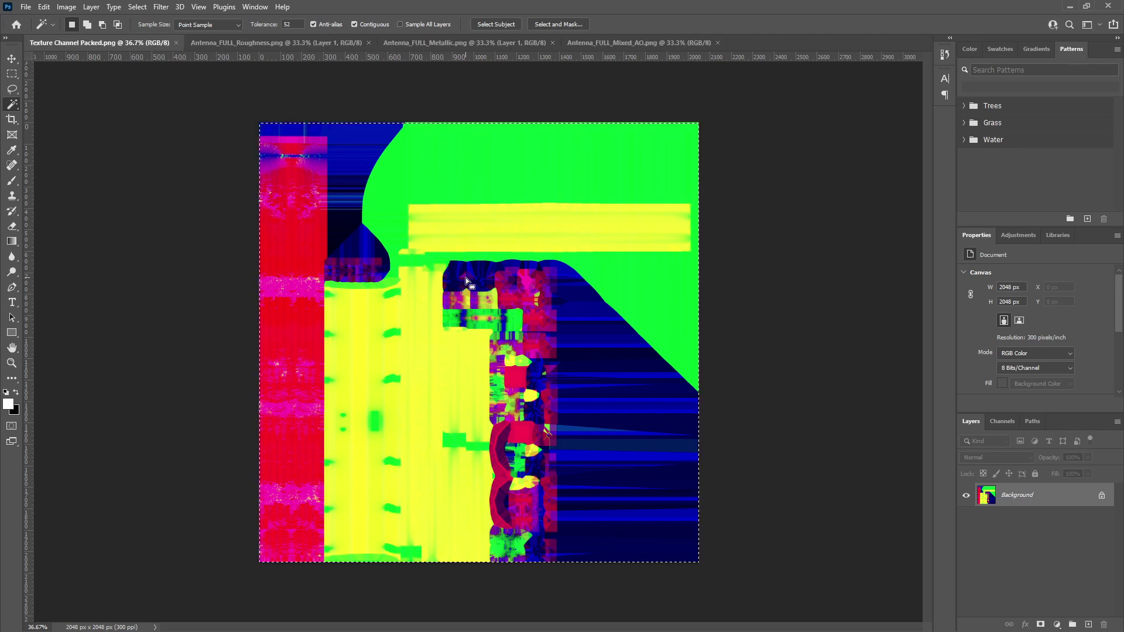
Switch to GIMP and examine the blank image's layers and its Red, Green and Blue channels
click(1012, 421)
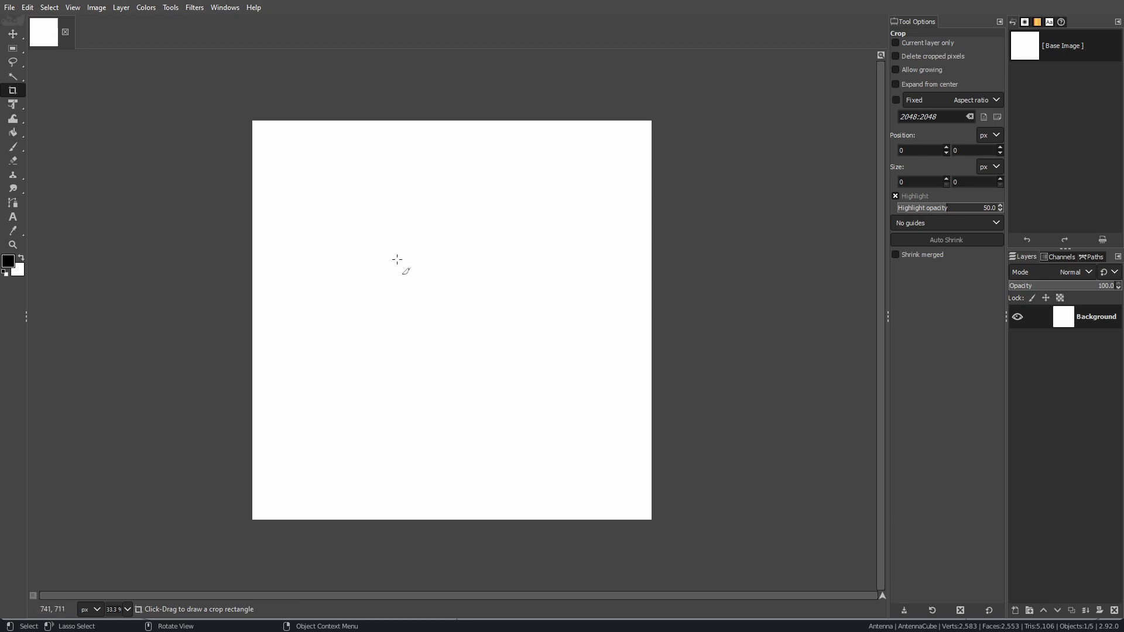
click(1058, 259)
click(1026, 257)
click(1058, 259)
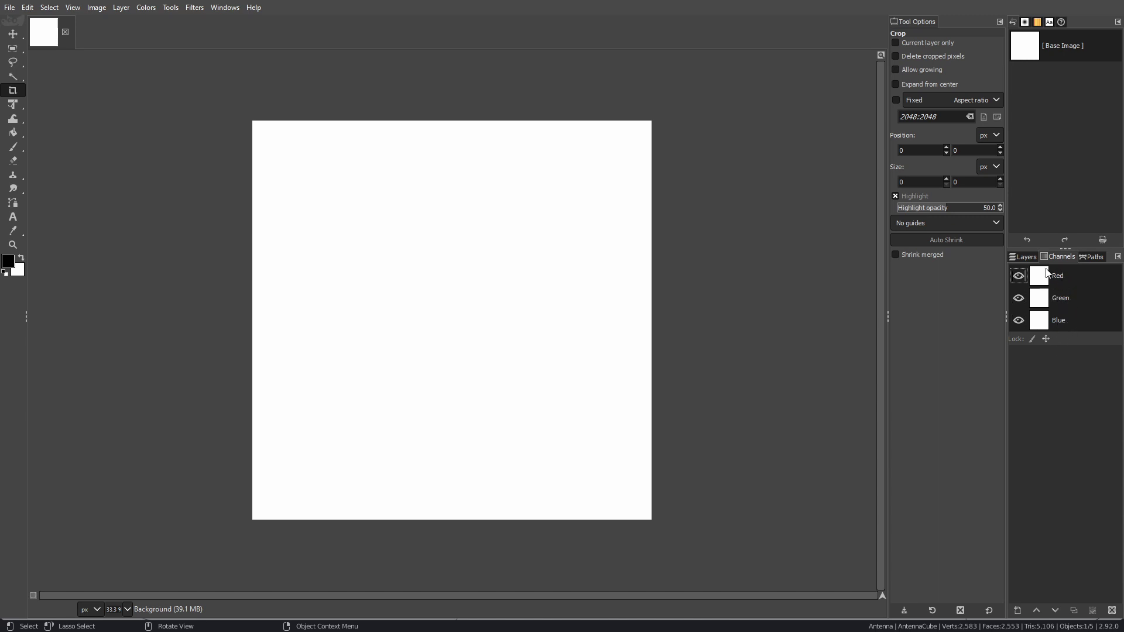
click(1028, 258)
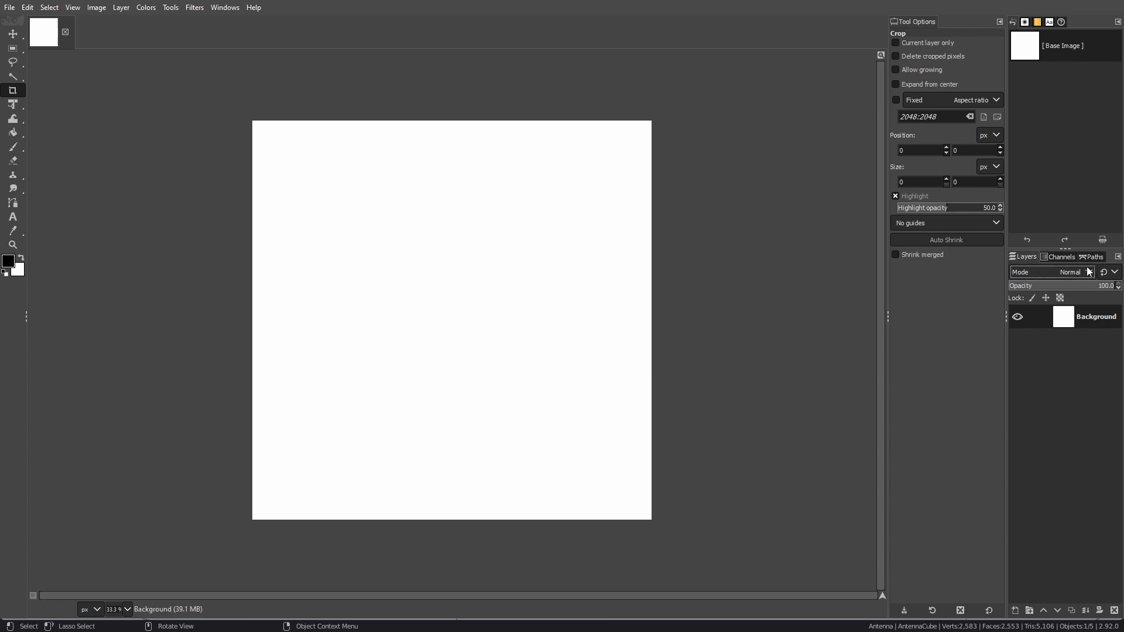
click(1070, 259)
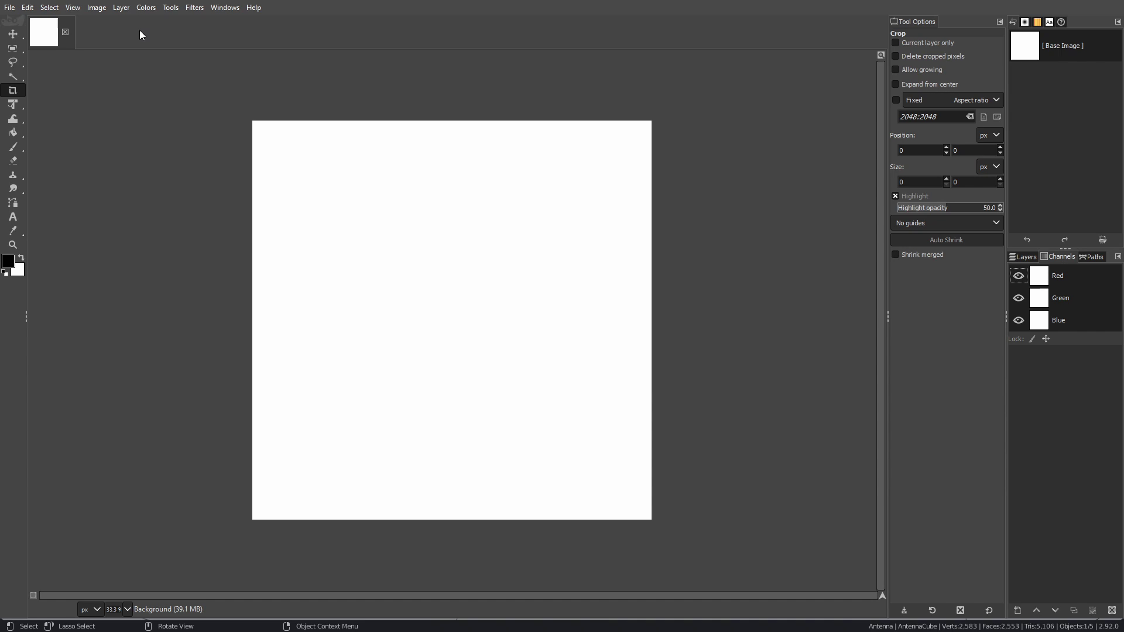
click(1026, 257)
click(1061, 257)
click(1022, 258)
Decompose the blank image into layers using the RGB color model, and select the red layer
click(146, 7)
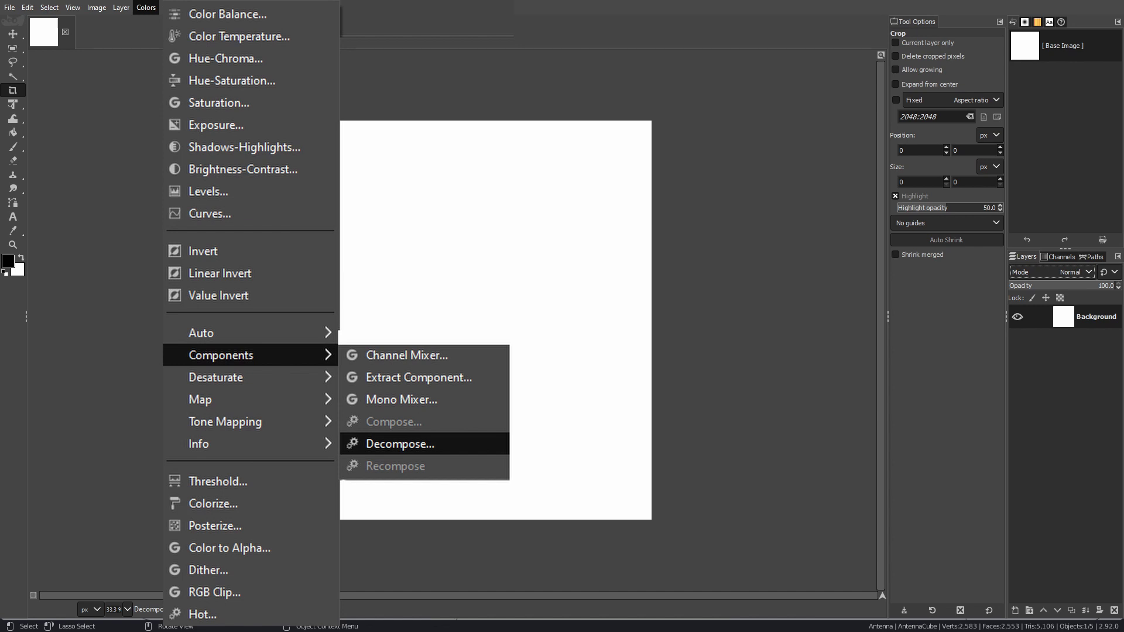
key(Return)
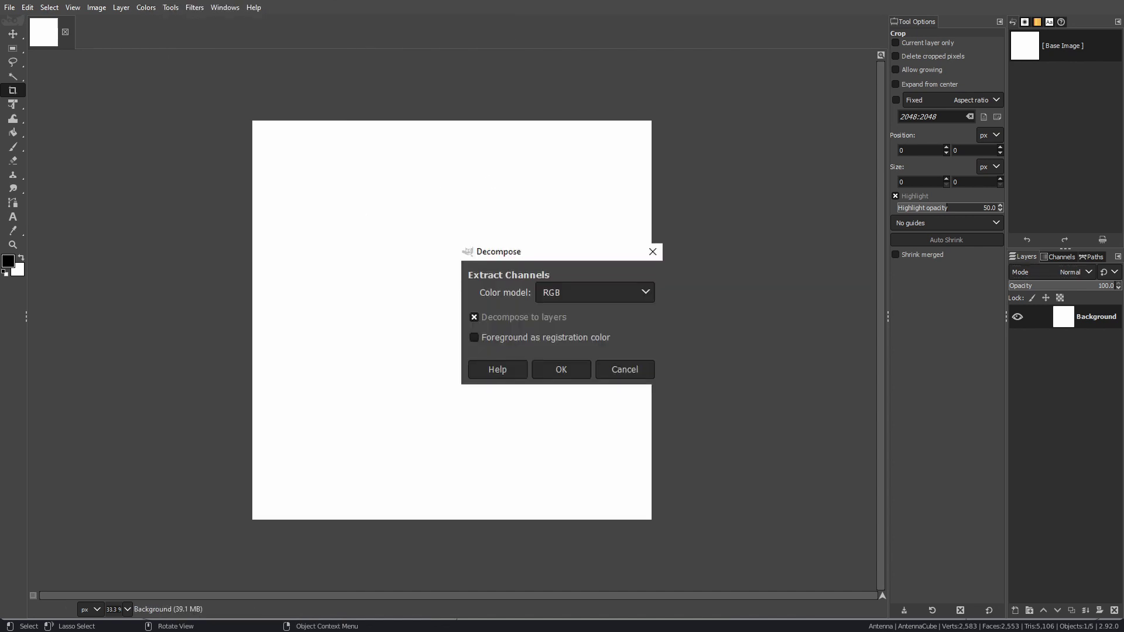
key(Return)
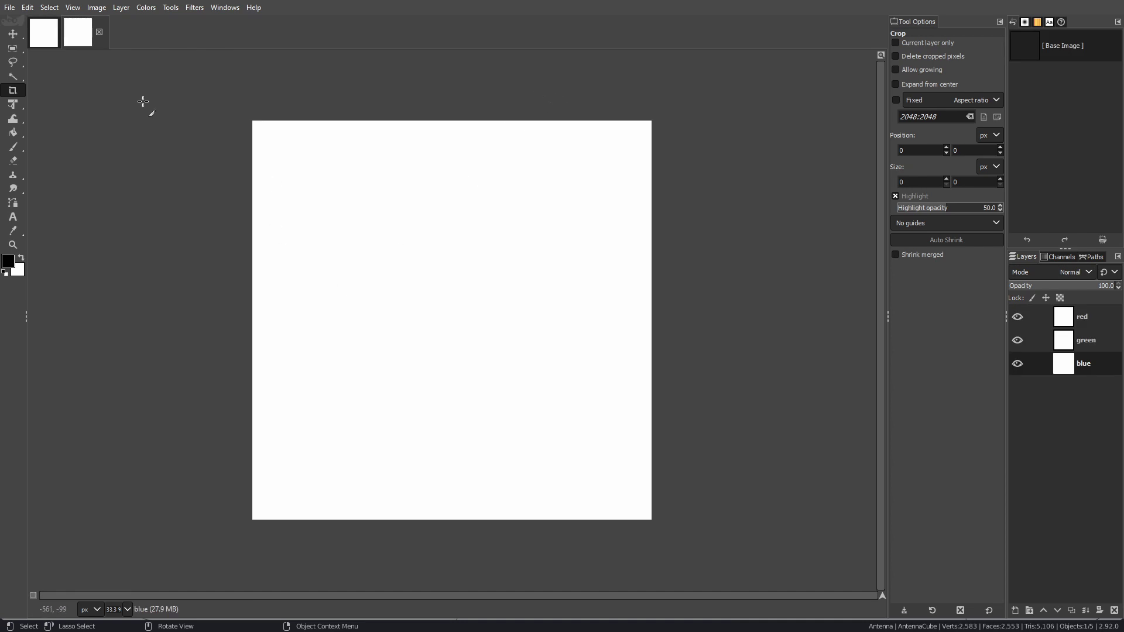
click(1089, 319)
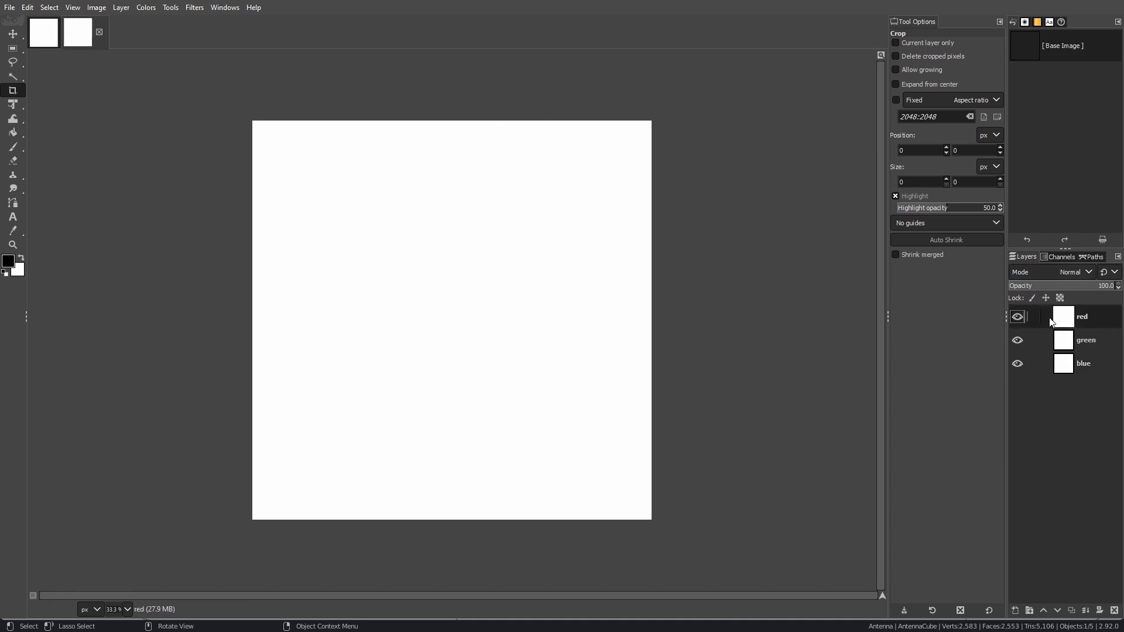
Hide the green and blue layers and bring Antenna_FULL_Mixed_AO.png in as a new layer above red
click(1018, 341)
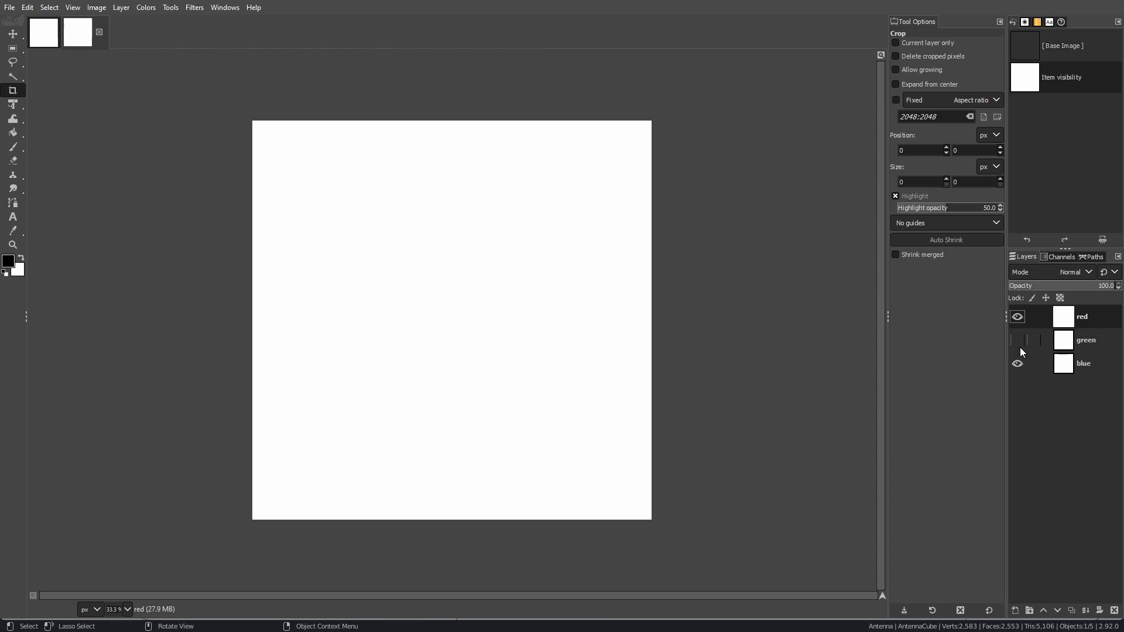
click(1020, 364)
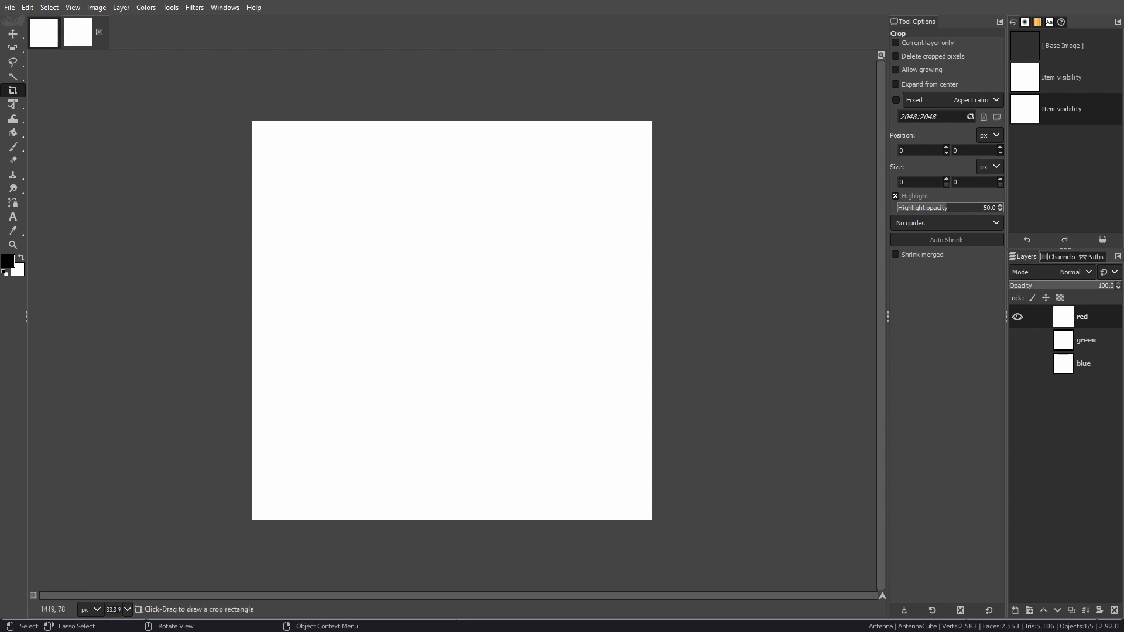
drag(1123, 162, 715, 162)
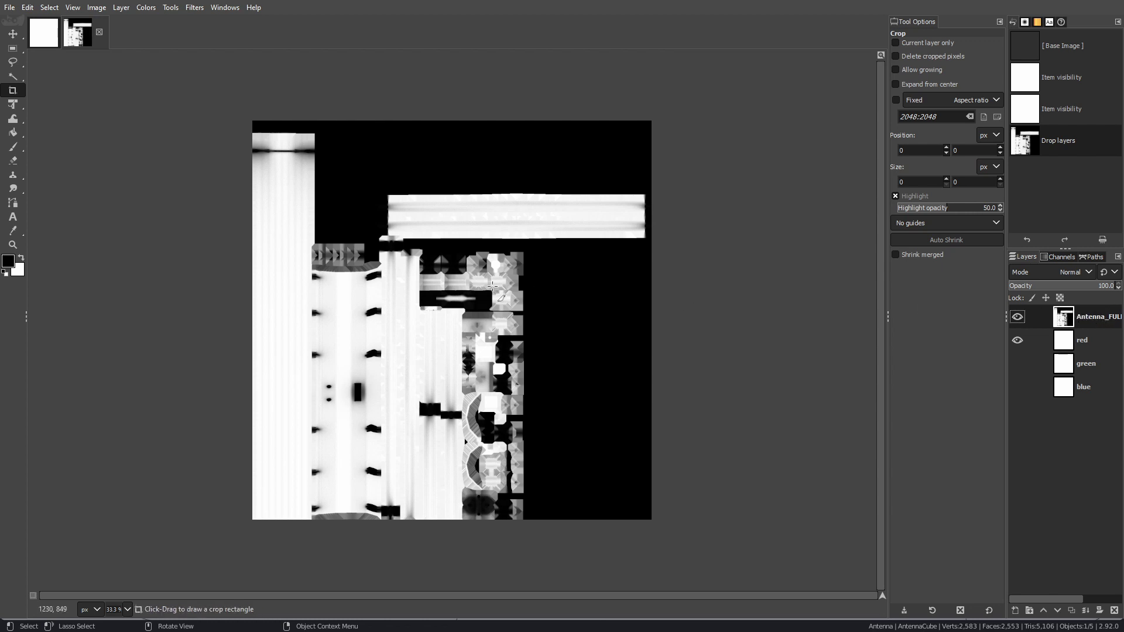
Copy the entire AO layer, hide it, and paste and anchor the copy onto the red layer
key(ctrl+a)
key(ctrl+a)
key(ctrl+c)
click(1083, 345)
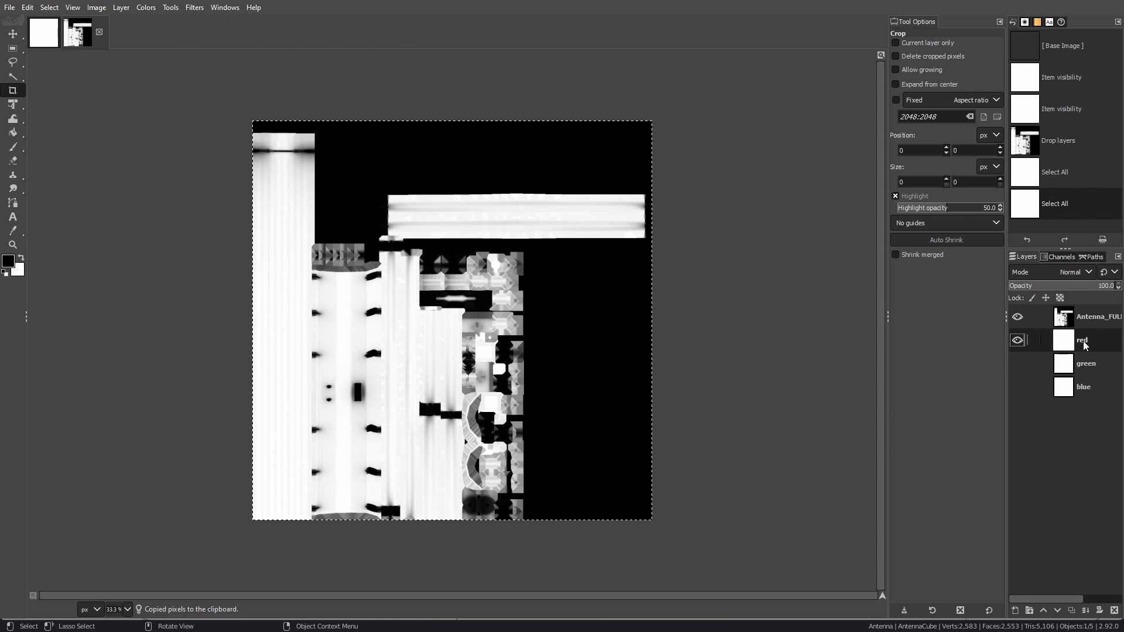
click(1017, 316)
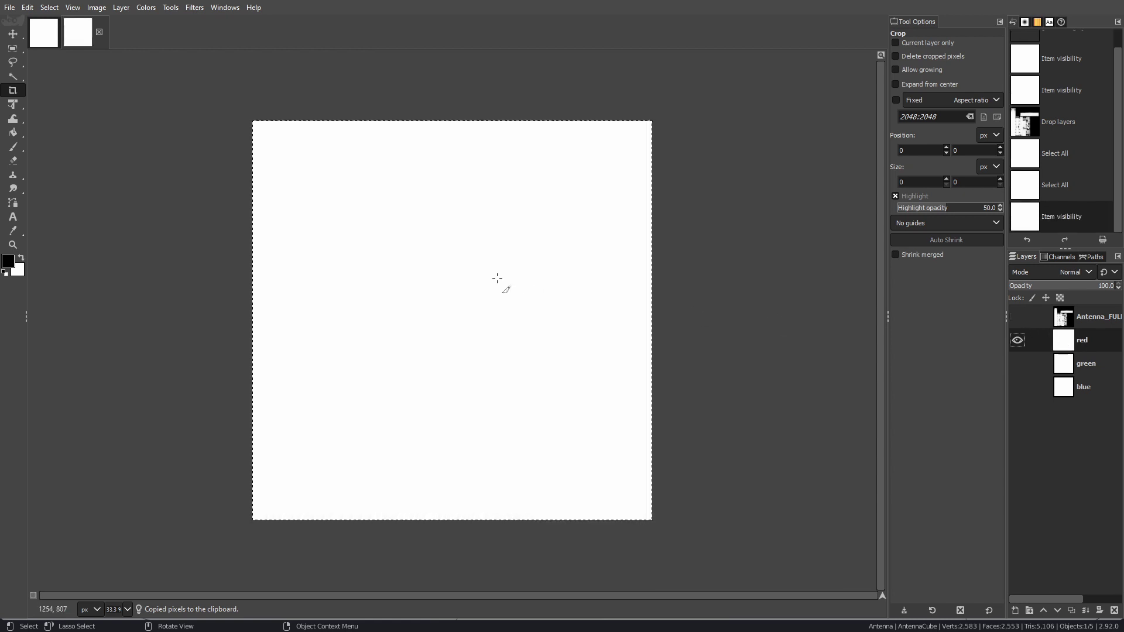
key(ctrl+v)
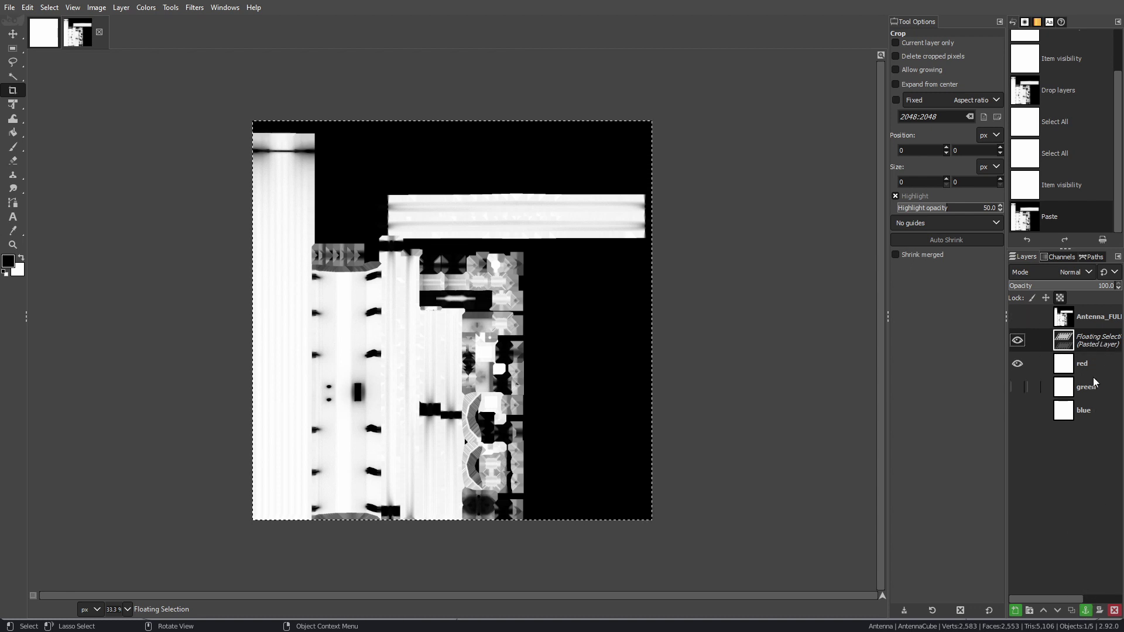
click(1086, 611)
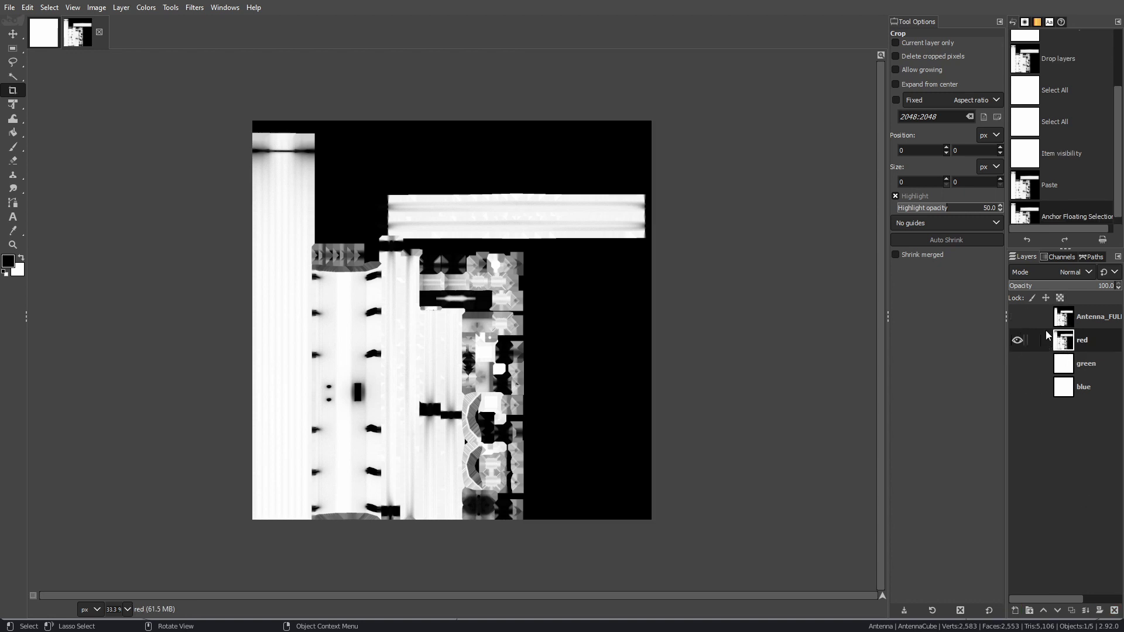
Show the green layer in place of the red one, and try to delete the imported AO layer
click(1084, 364)
click(1017, 364)
click(1018, 342)
click(1096, 319)
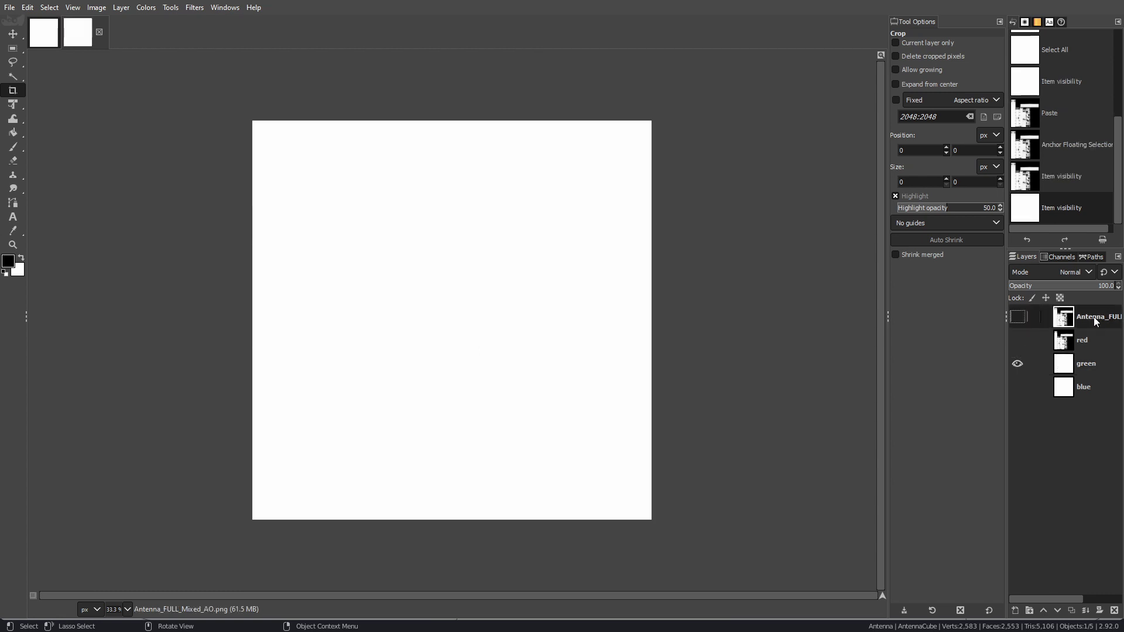
key(Delete)
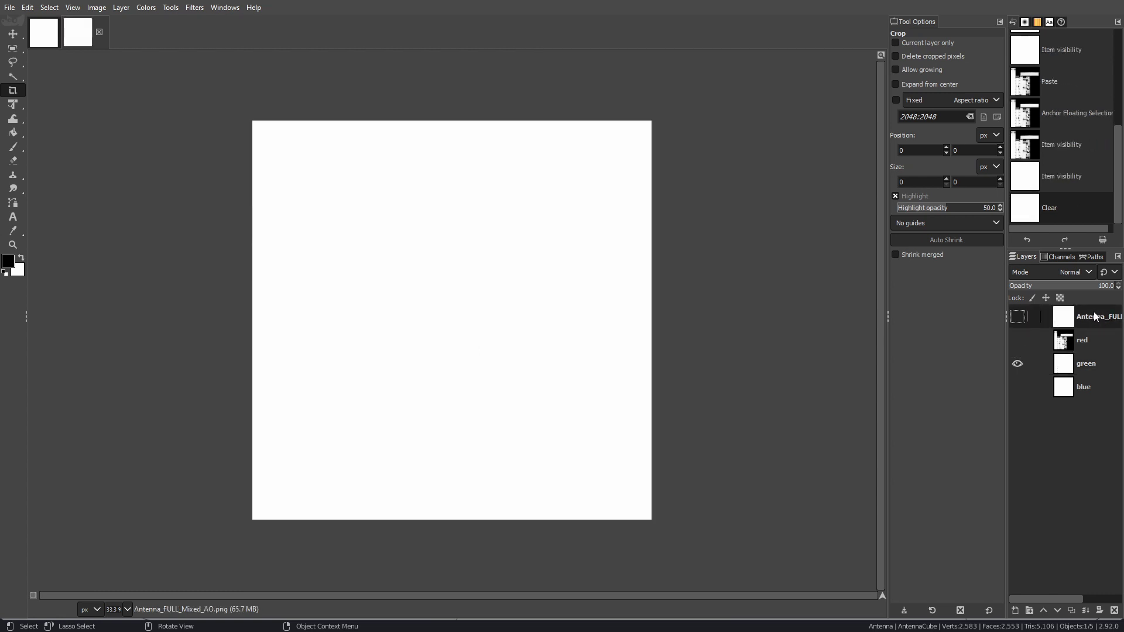
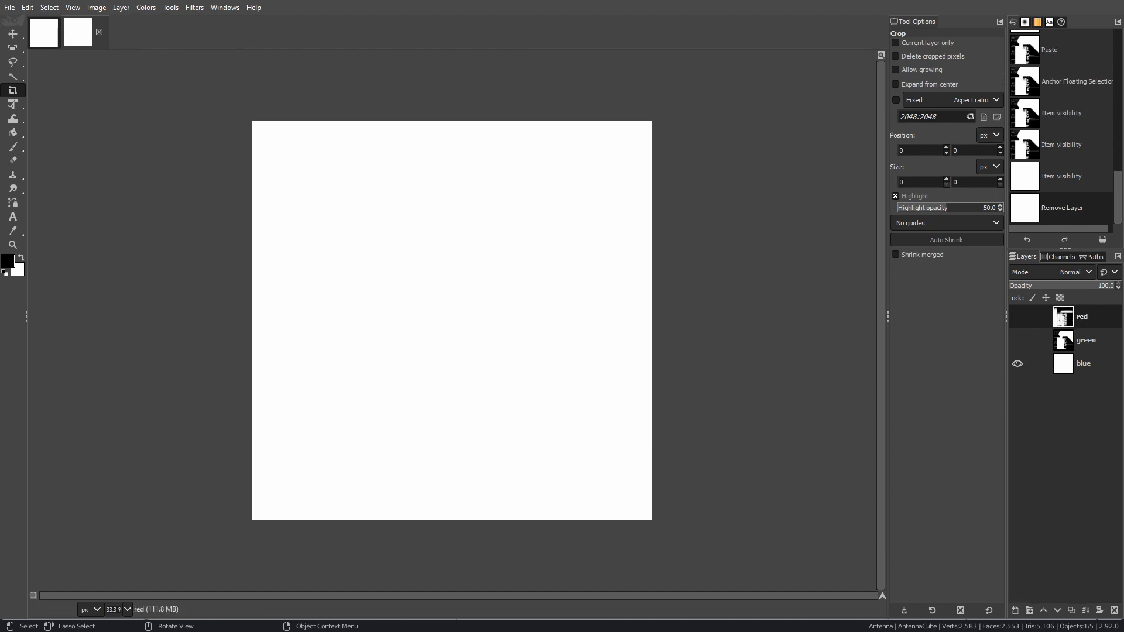
Bring in Antenna_FULL_Roughness.png as a layer, hide it after copying it entirely, and paste and anchor the copy onto the blue layer
drag(1123, 125, 835, 125)
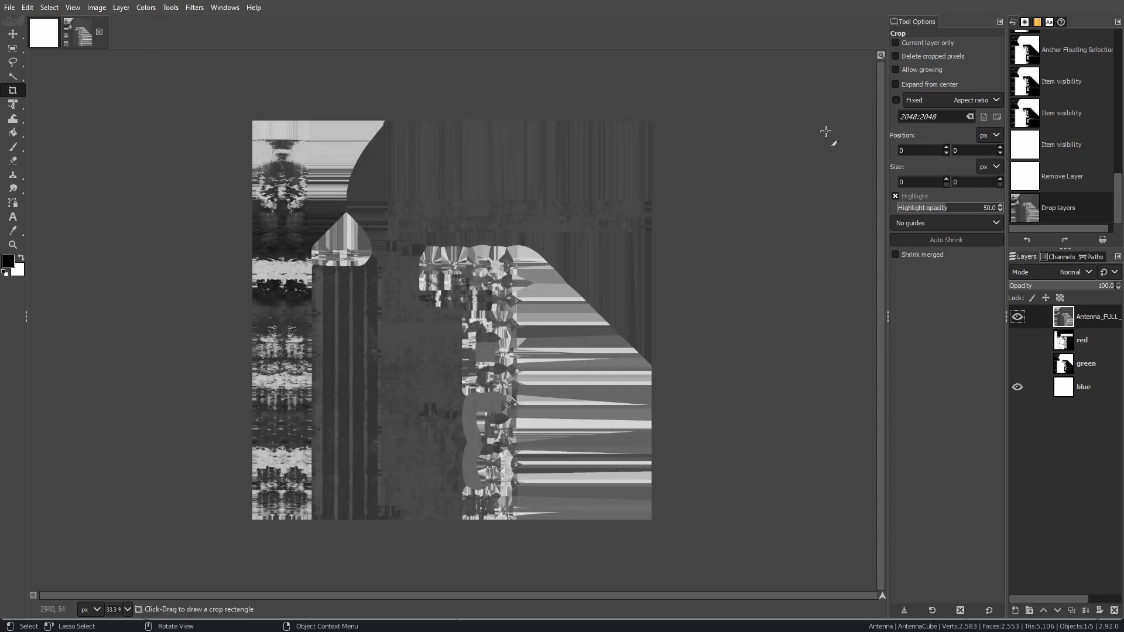
key(ctrl+a)
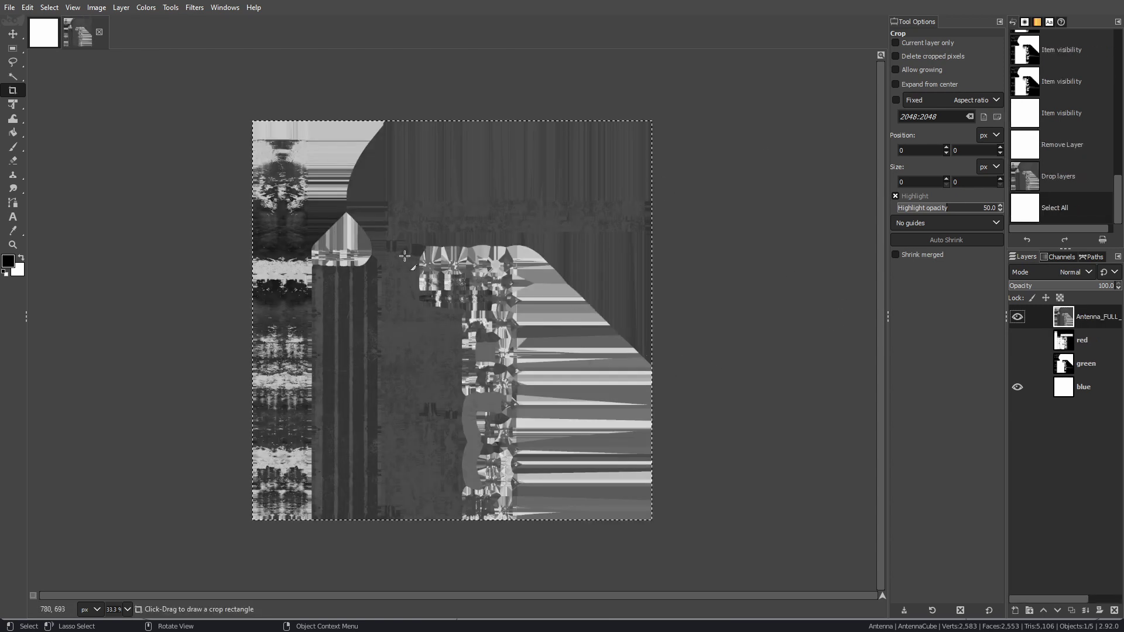
key(ctrl+c)
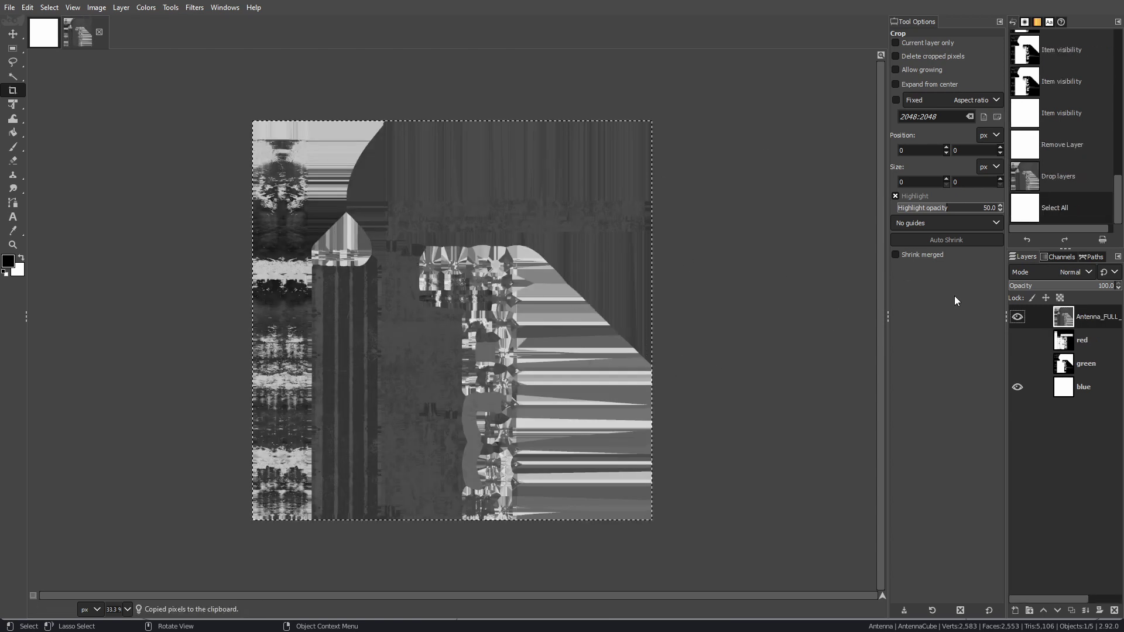
click(1021, 320)
click(1026, 386)
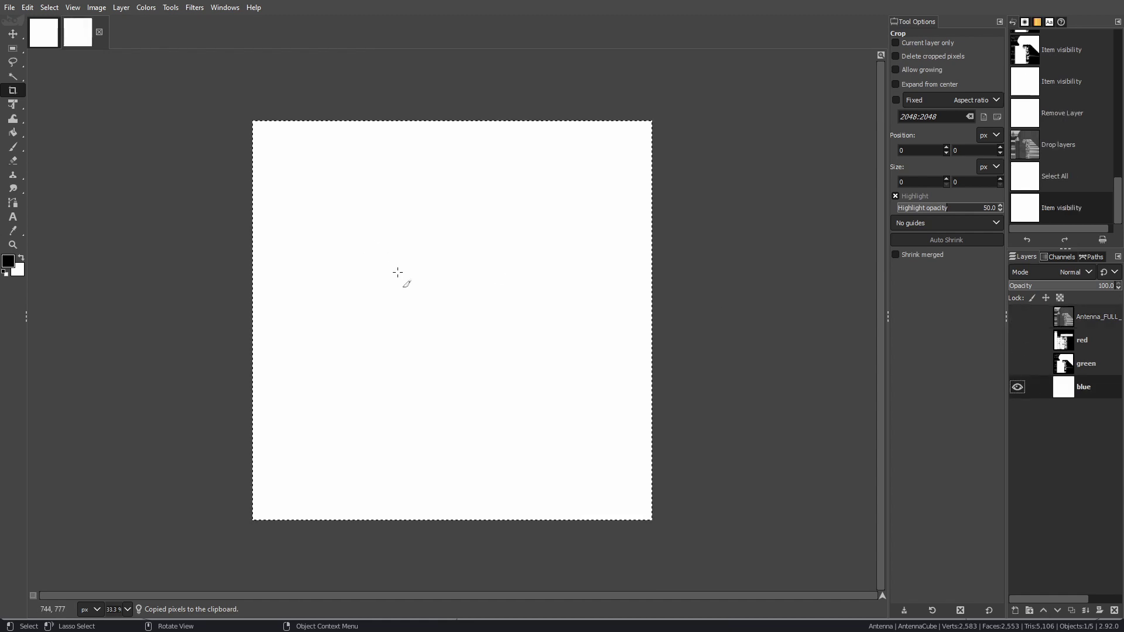
key(ctrl+v)
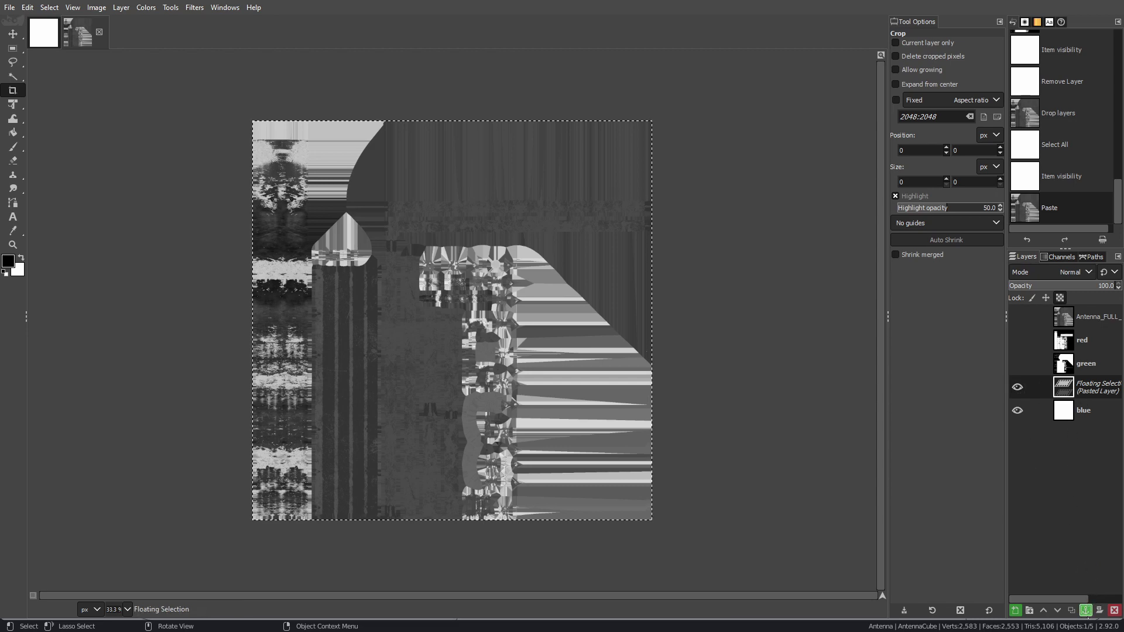
click(1085, 610)
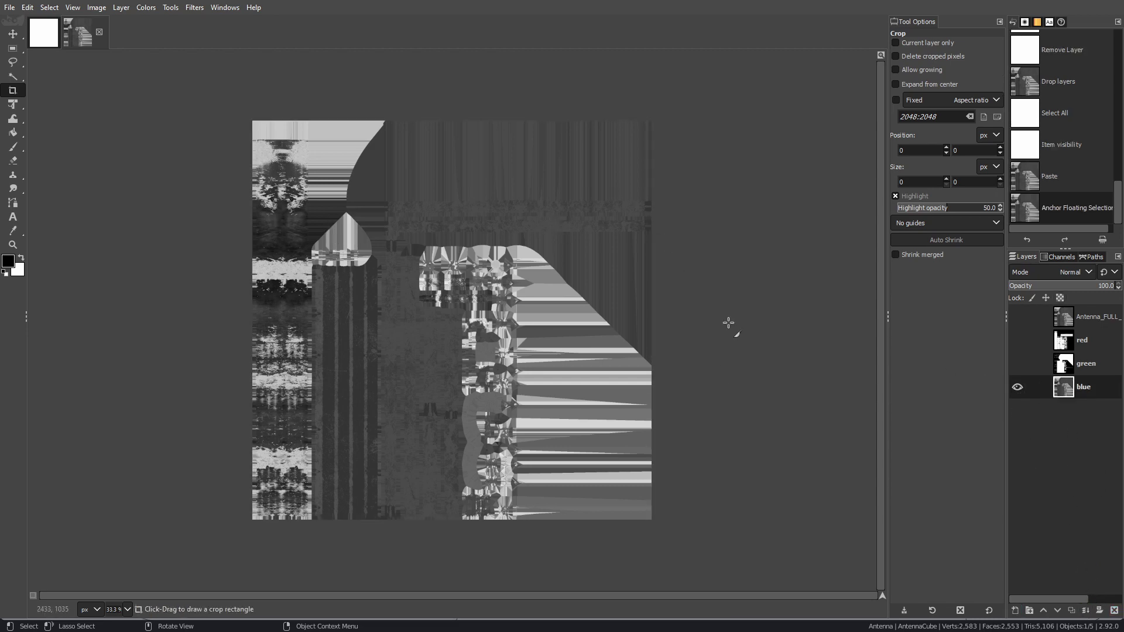
Remove the imported roughness layer and make the green and red layers visible along with blue
click(1098, 319)
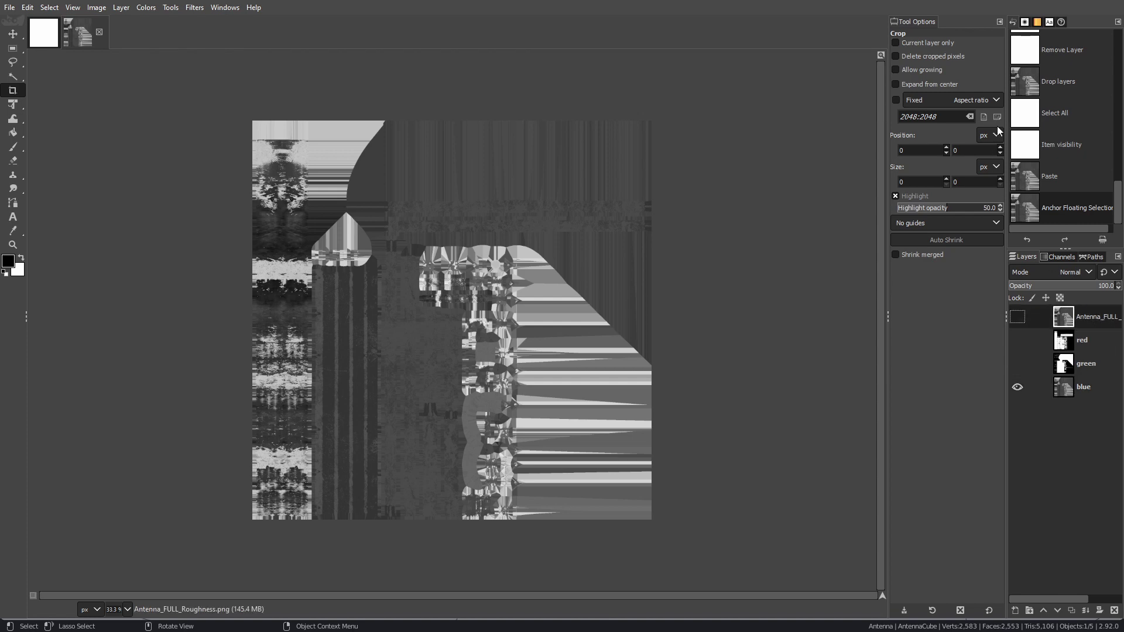
key(Delete)
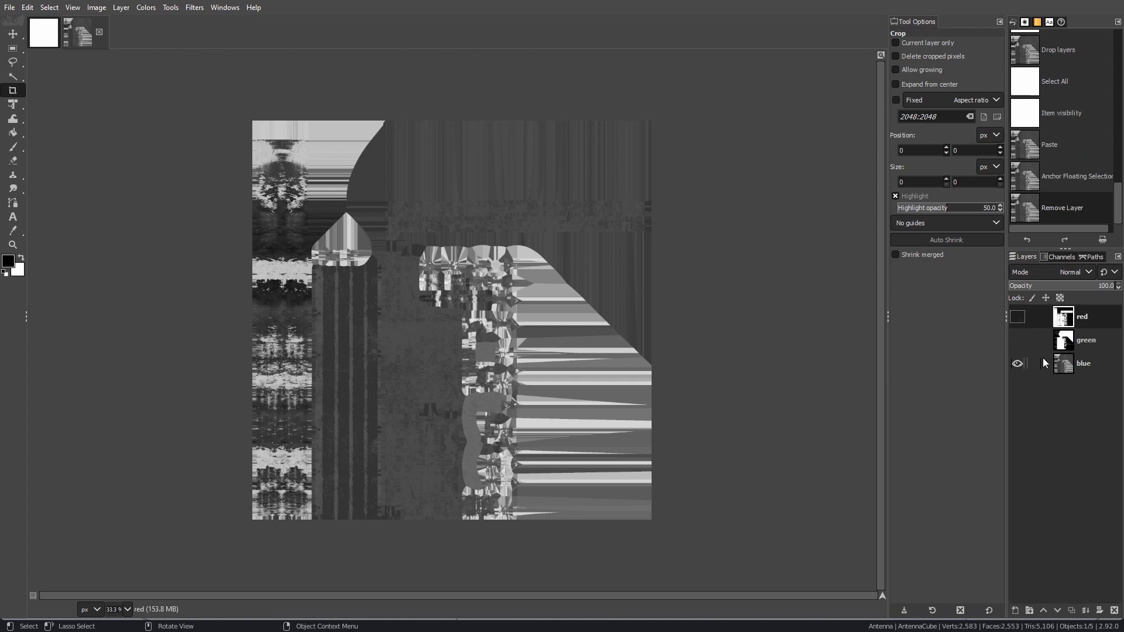
click(1093, 367)
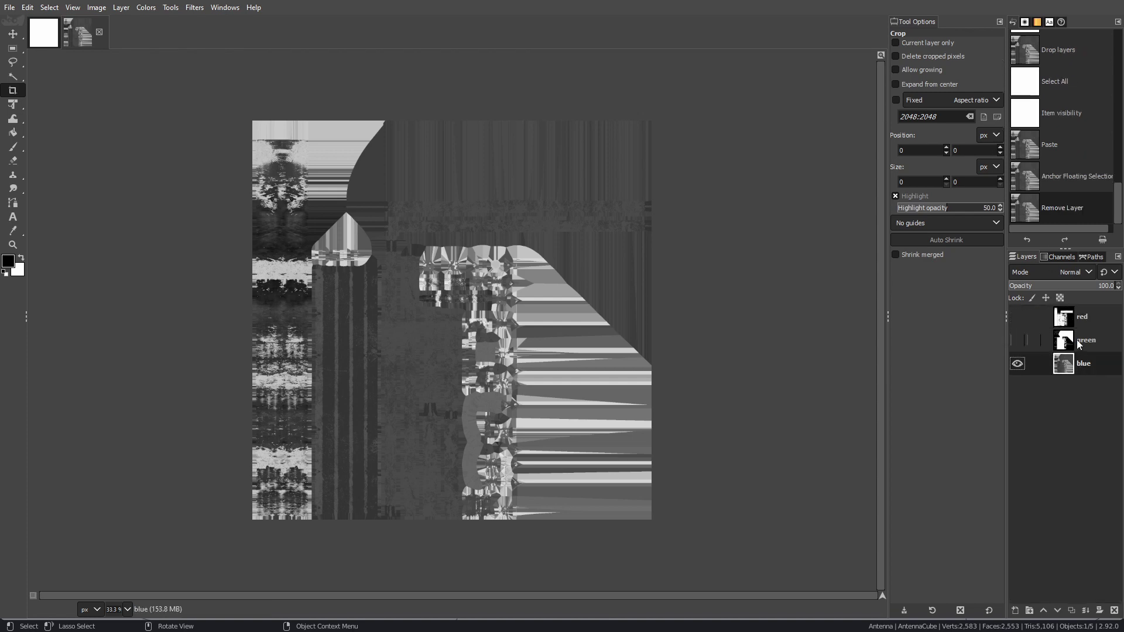
click(1017, 341)
click(1088, 344)
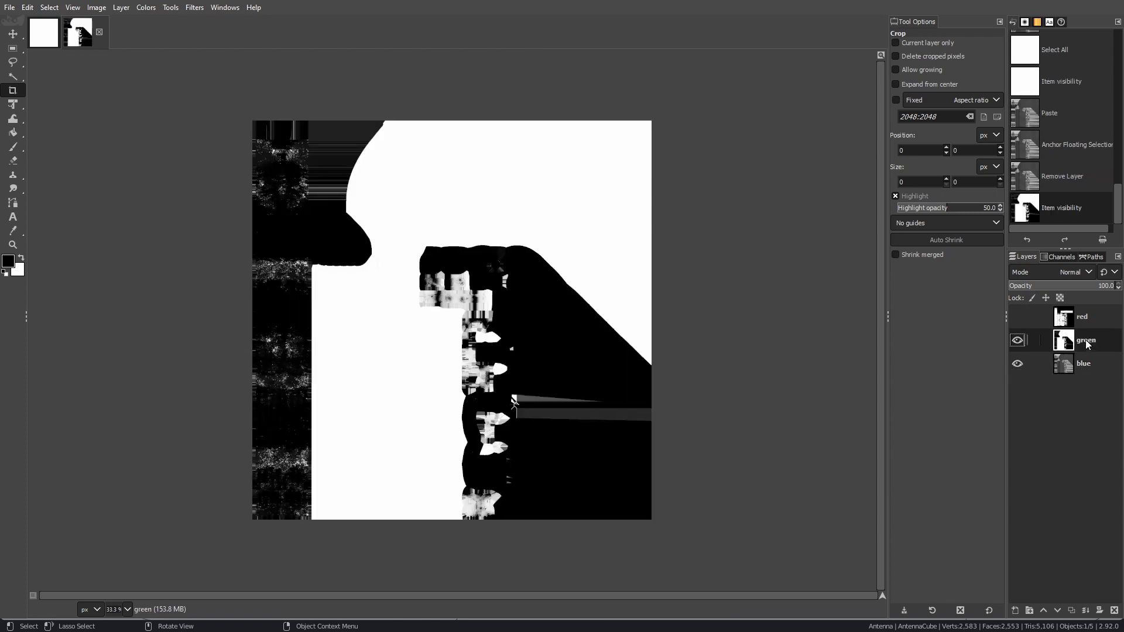
click(1090, 322)
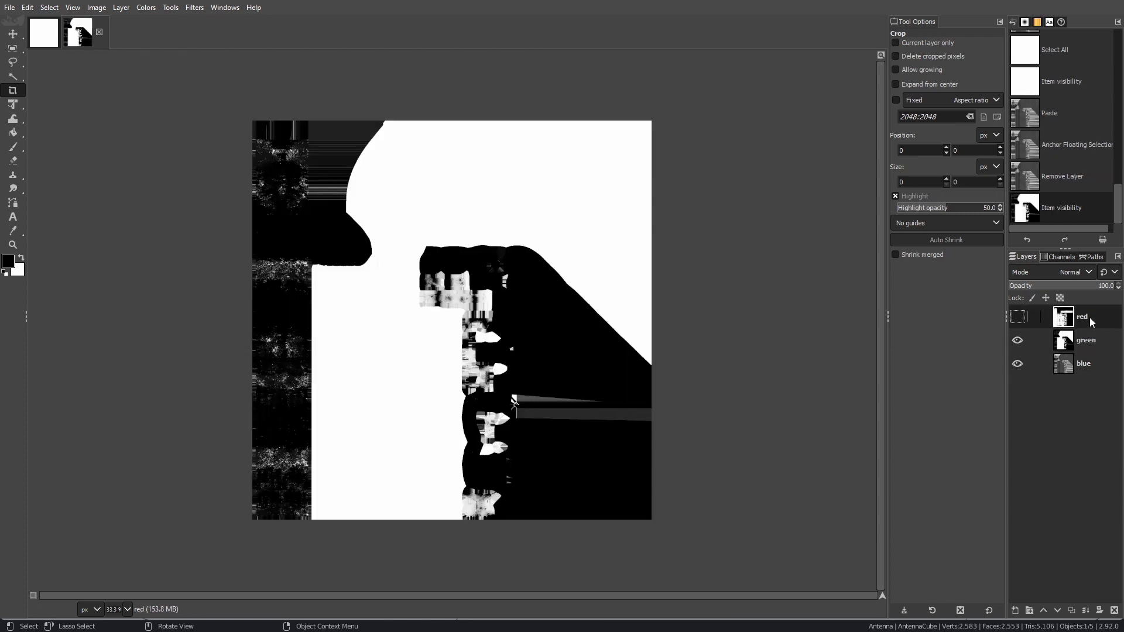
click(1018, 317)
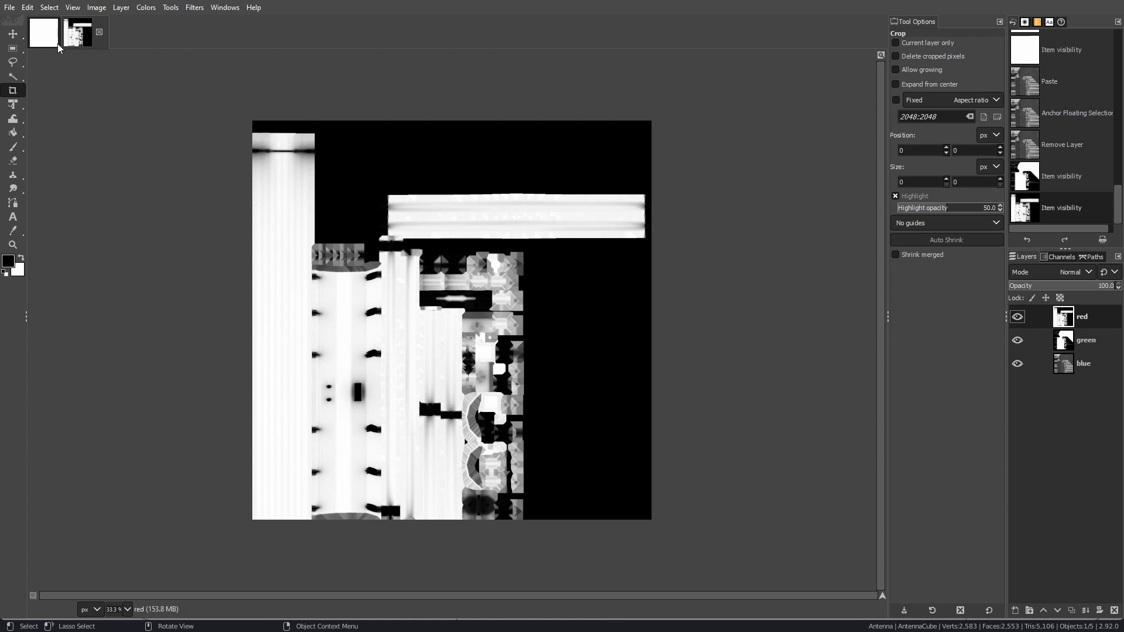
Recompose the red, green and blue layers into the original image and inspect the packed RGB texture there
click(146, 7)
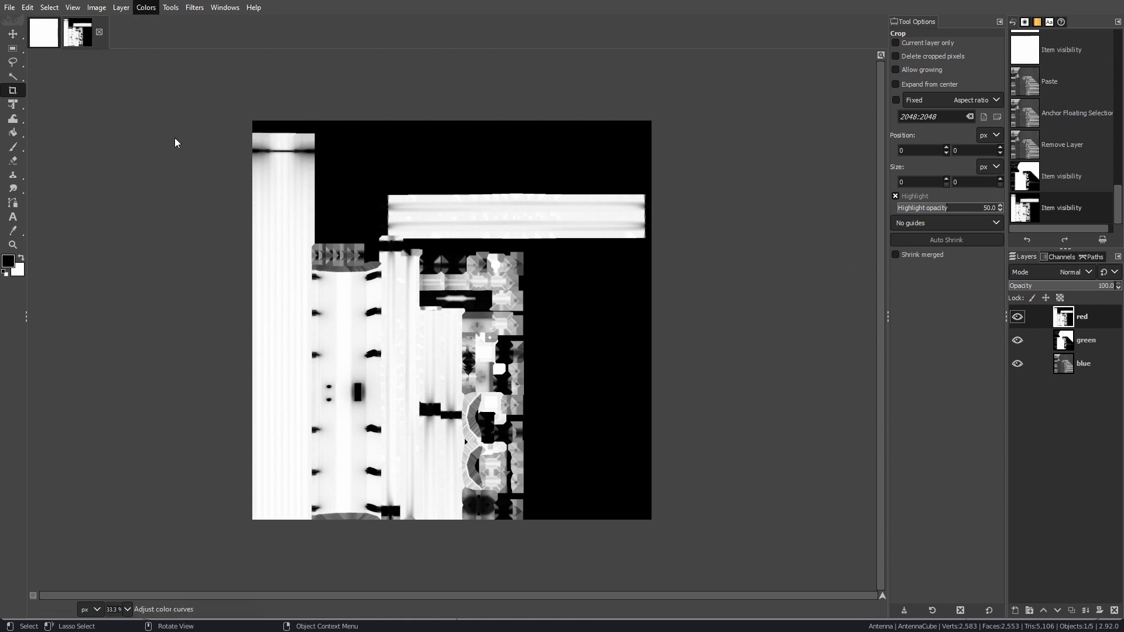
mouse_move(219, 353)
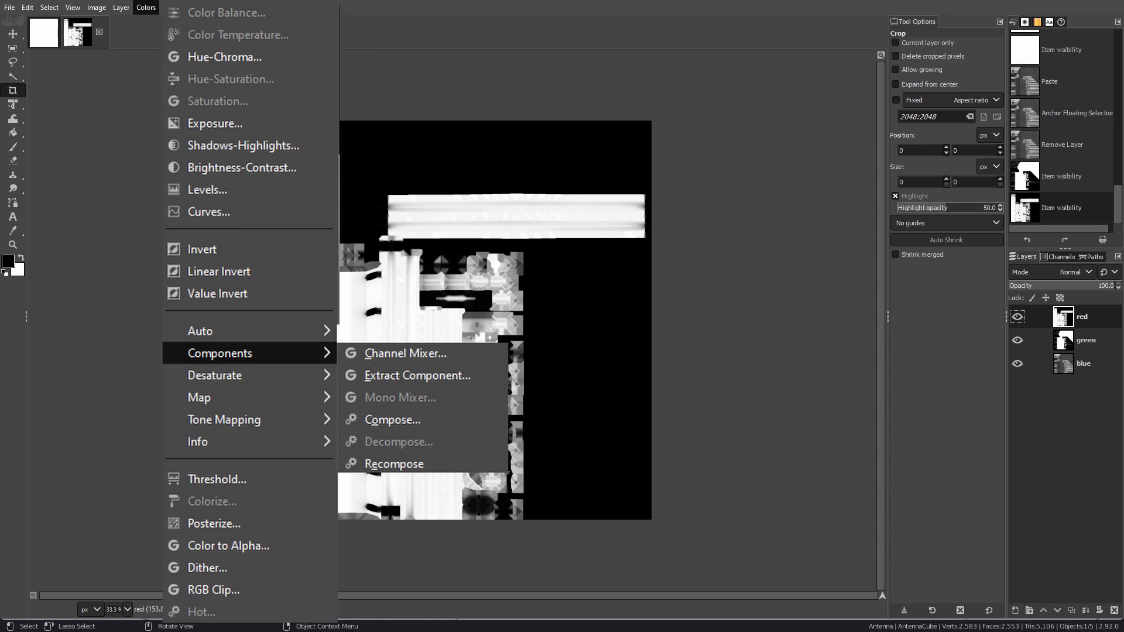
click(394, 464)
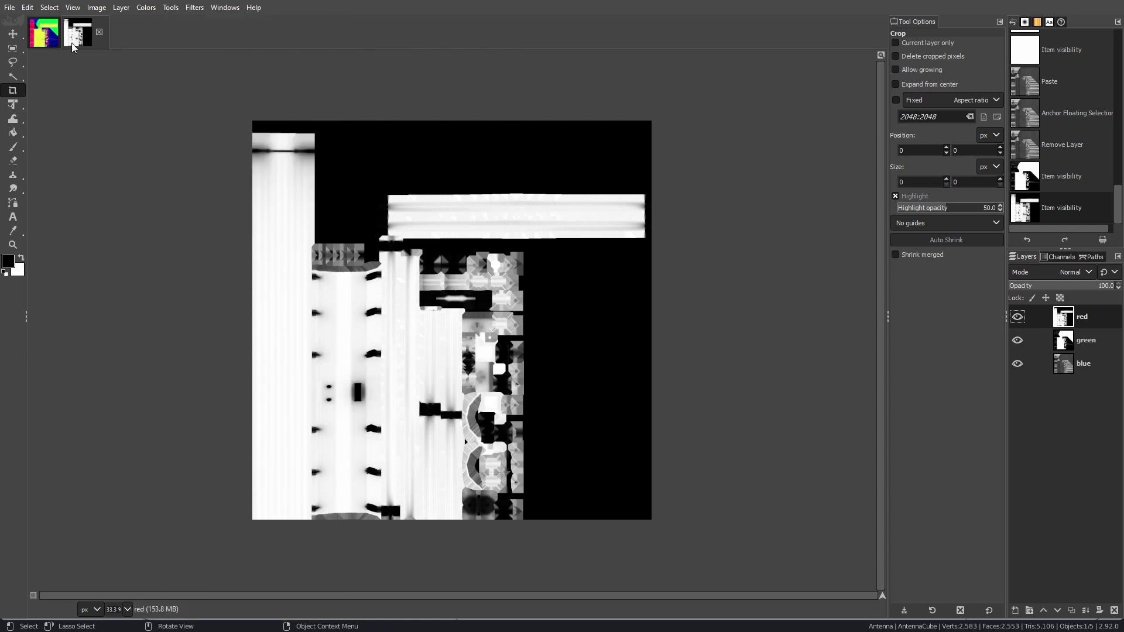
click(45, 41)
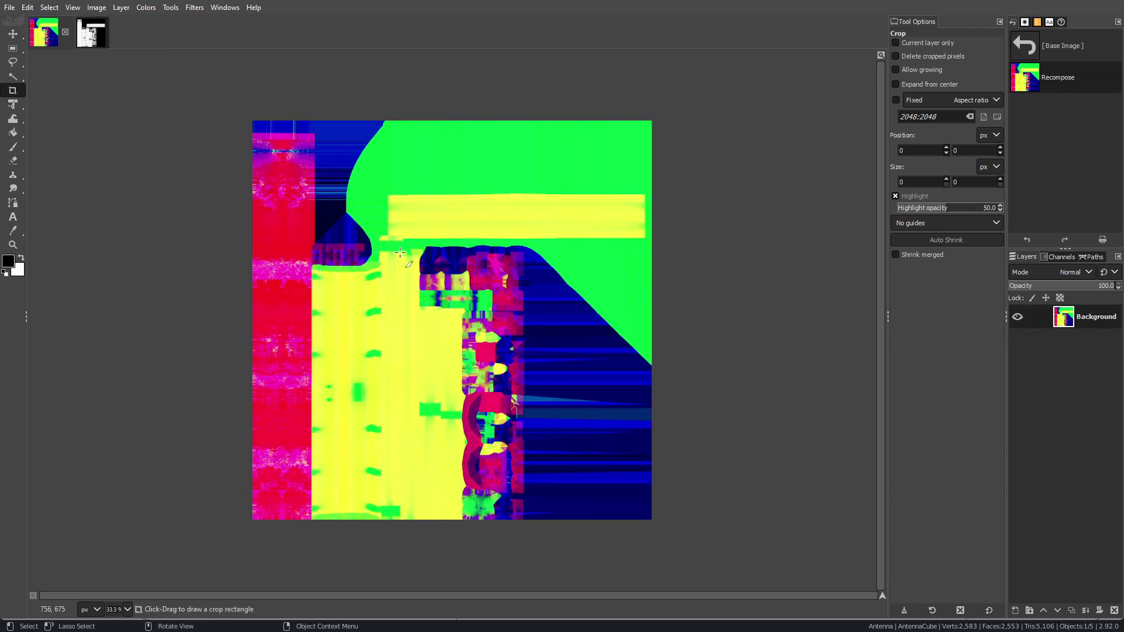
scroll(455, 325, up, 2)
scroll(455, 326, down, 2)
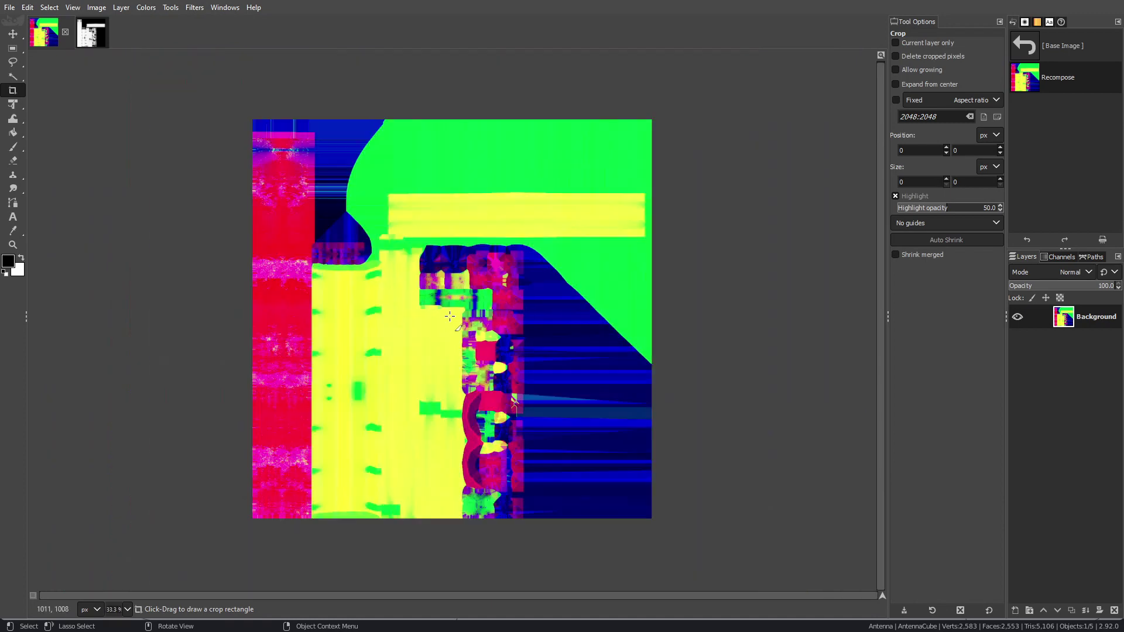
scroll(450, 317, up, 1)
scroll(449, 316, down, 1)
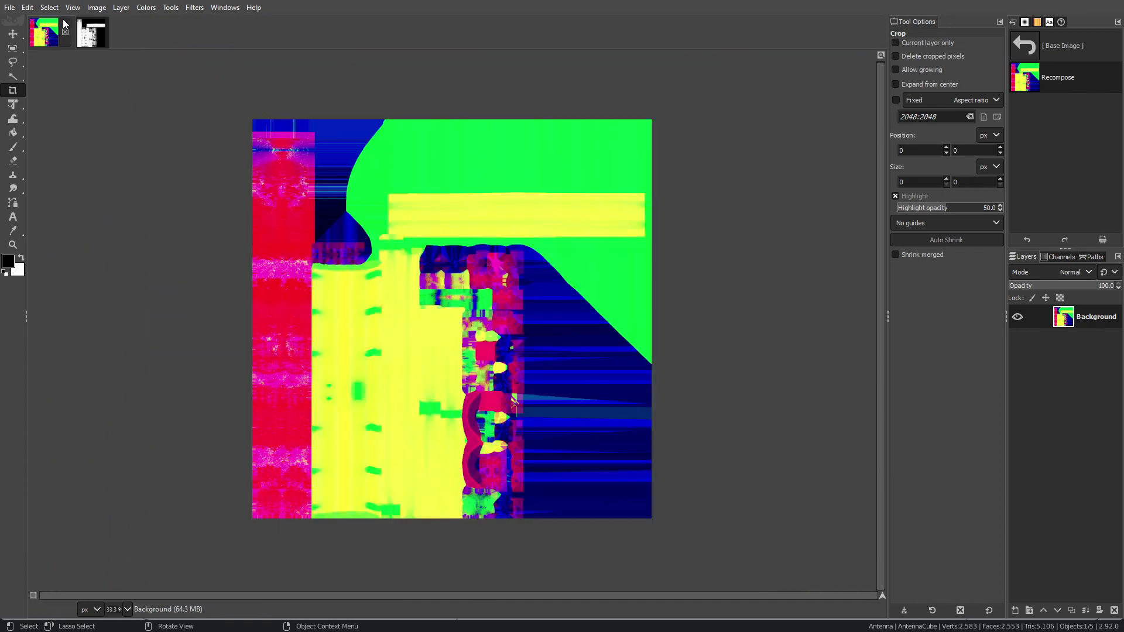
click(9, 9)
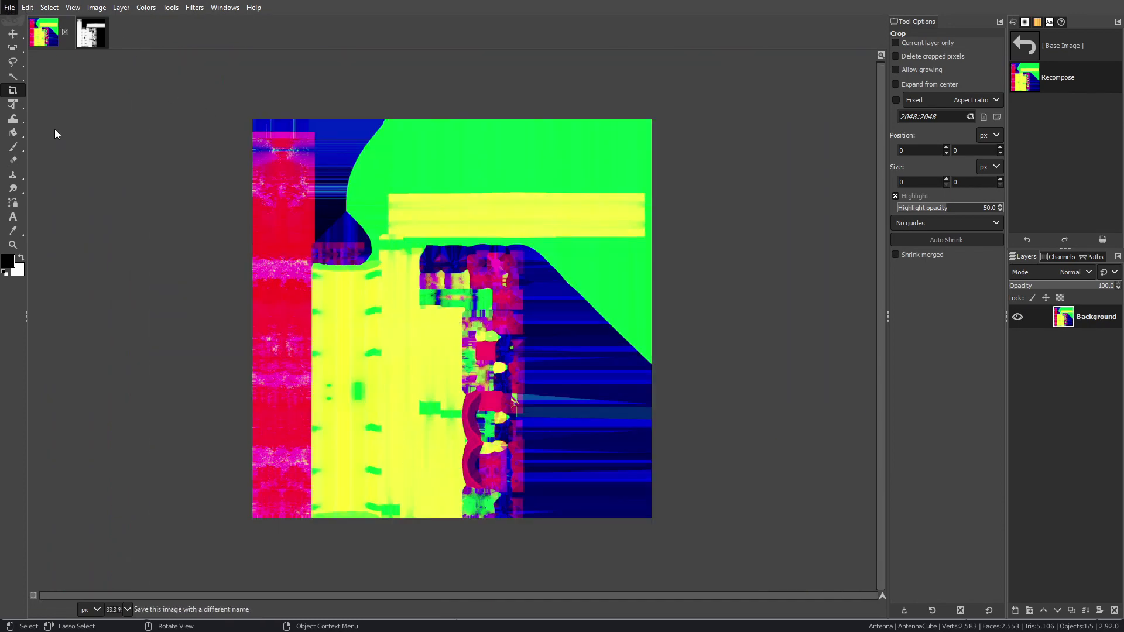
click(465, 7)
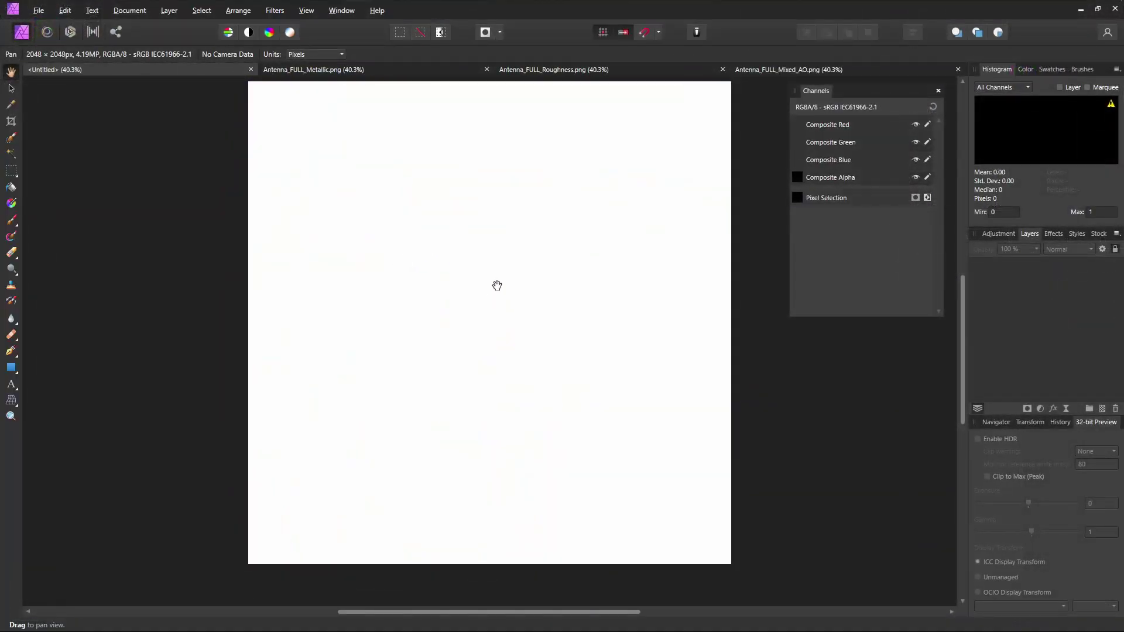
In Affinity Photo, dock the Channels panel with the Navigator group and float it again beside the canvas
drag(833, 90, 1053, 428)
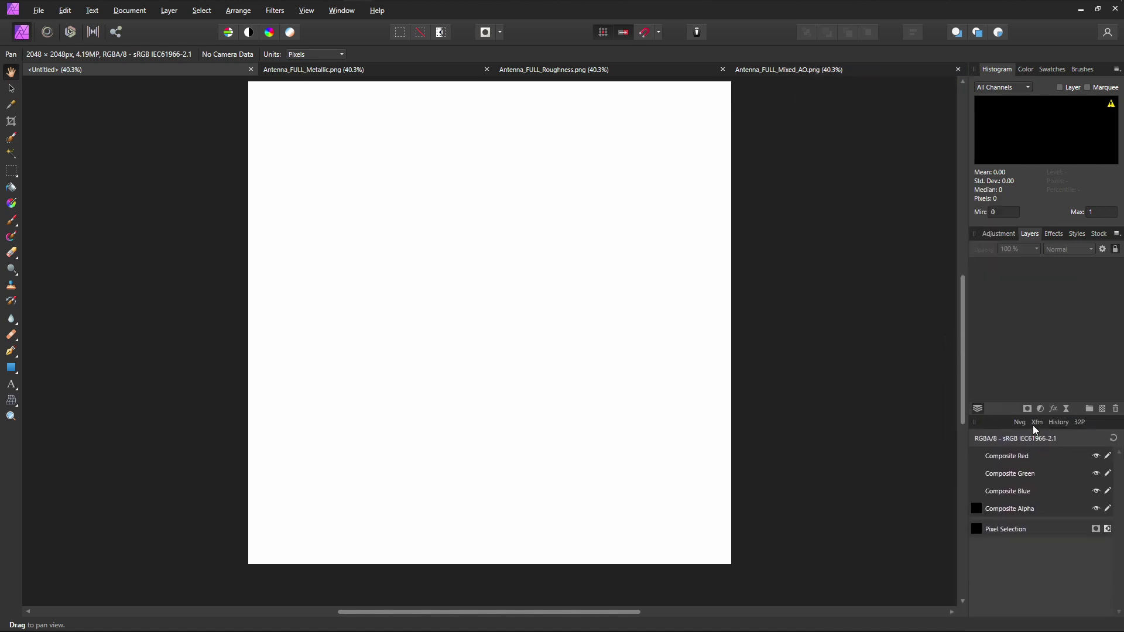
click(1005, 419)
drag(1004, 427, 817, 22)
drag(855, 120, 847, 97)
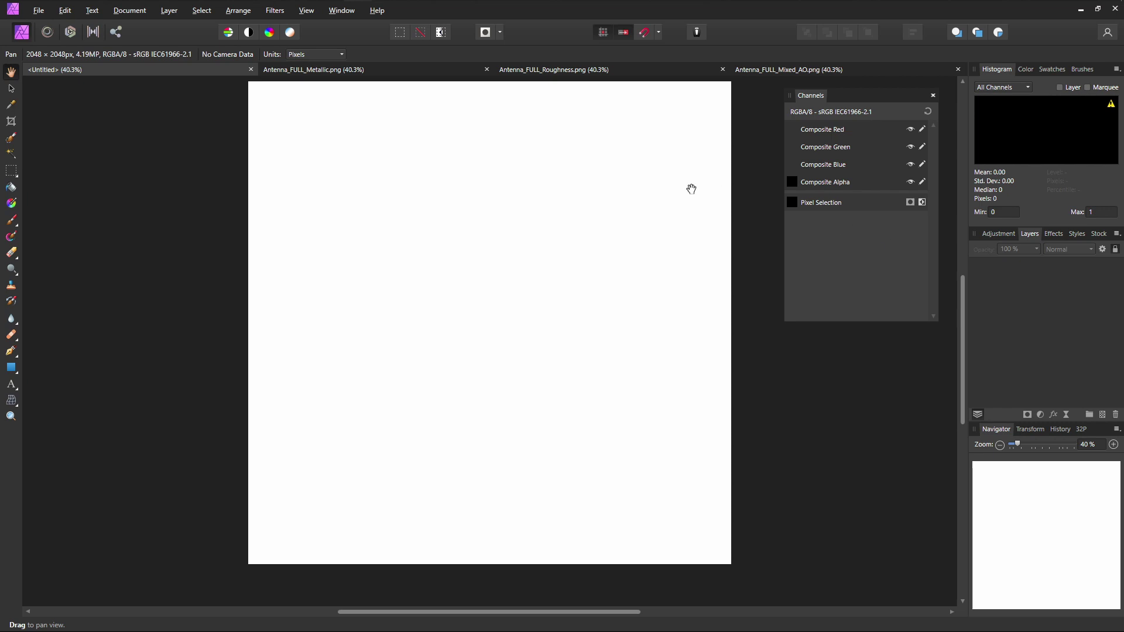
Examine the open Antenna_FULL_Metallic.png, Antenna_FULL_Roughness.png and Antenna_FULL_Mixed_AO.png images in turn
click(293, 71)
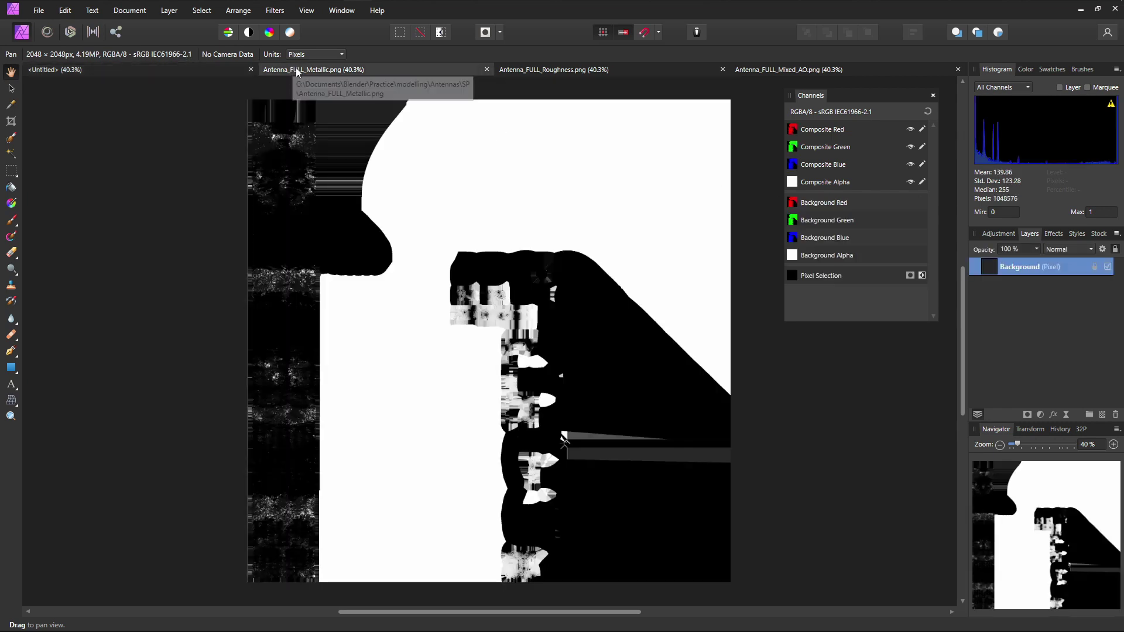
click(550, 70)
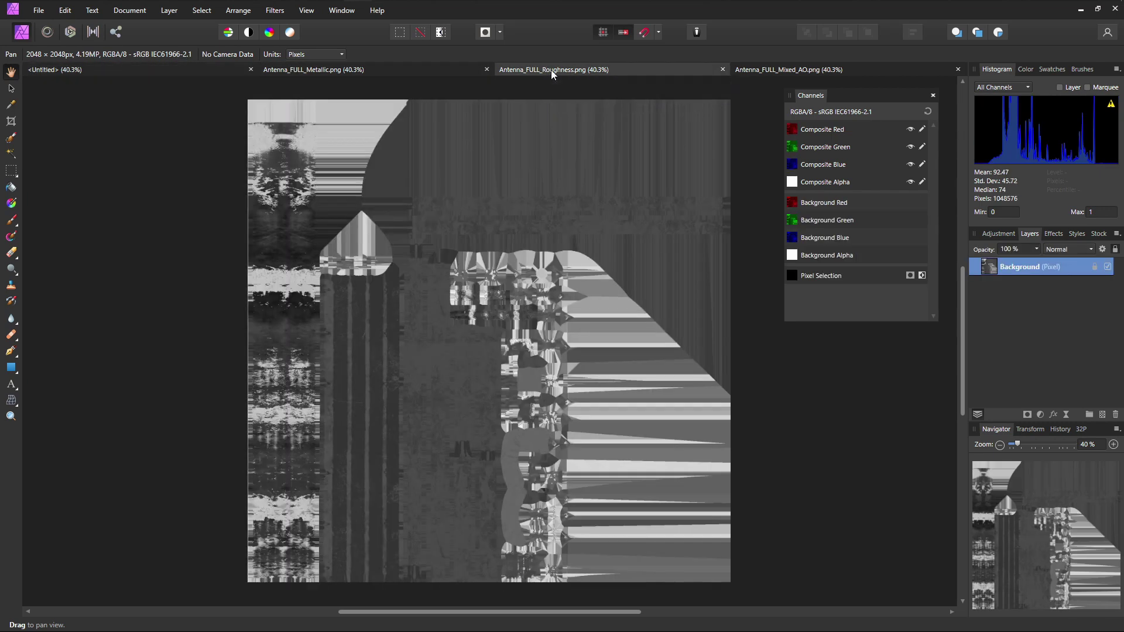
click(752, 73)
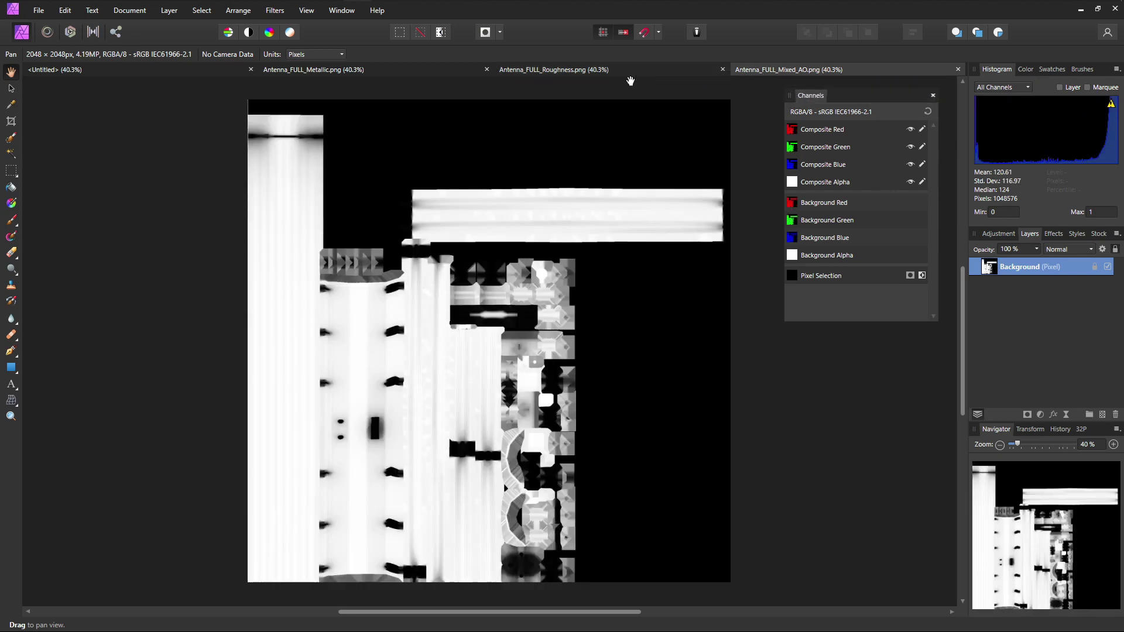
Copy the entire Antenna_FULL_Mixed_AO.png image and paste it into the blank untitled document
click(395, 75)
click(226, 73)
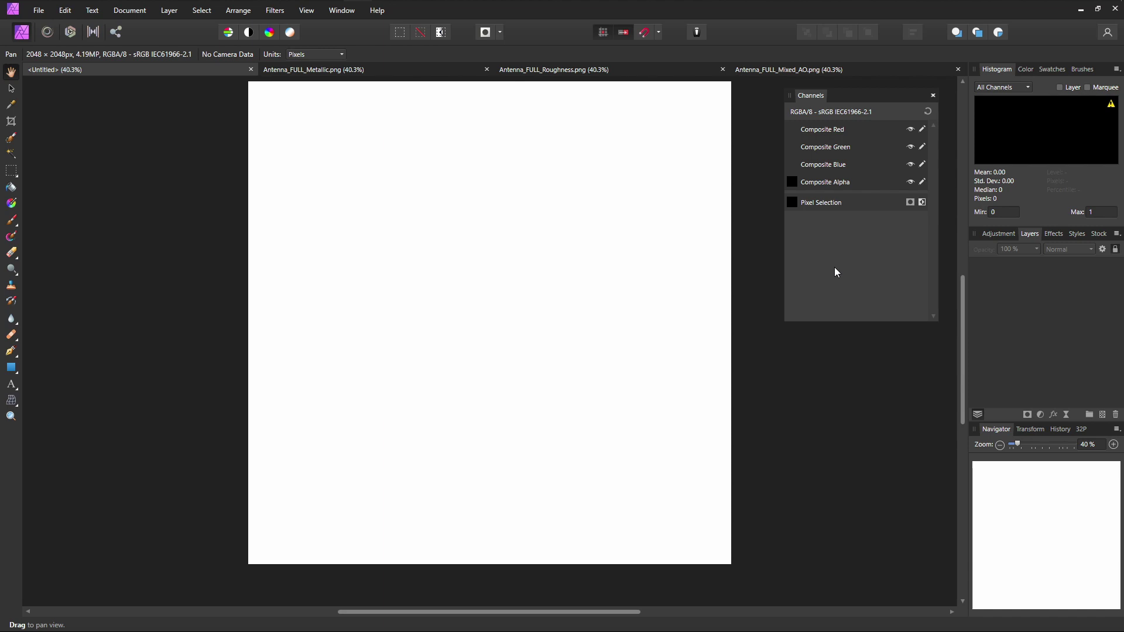
click(780, 74)
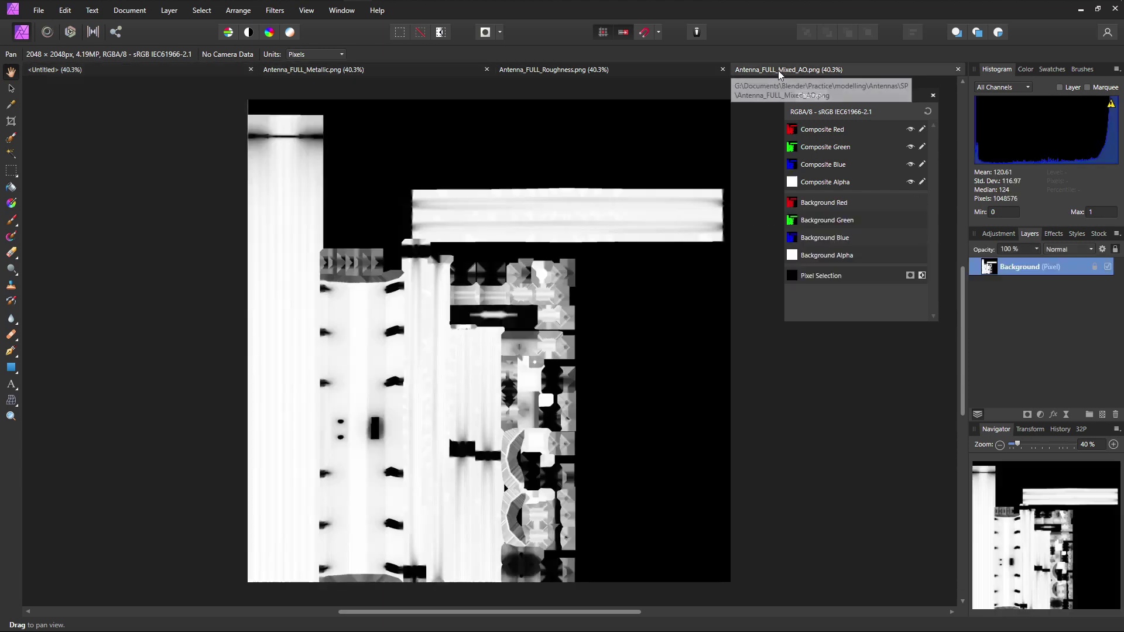
key(ctrl+a)
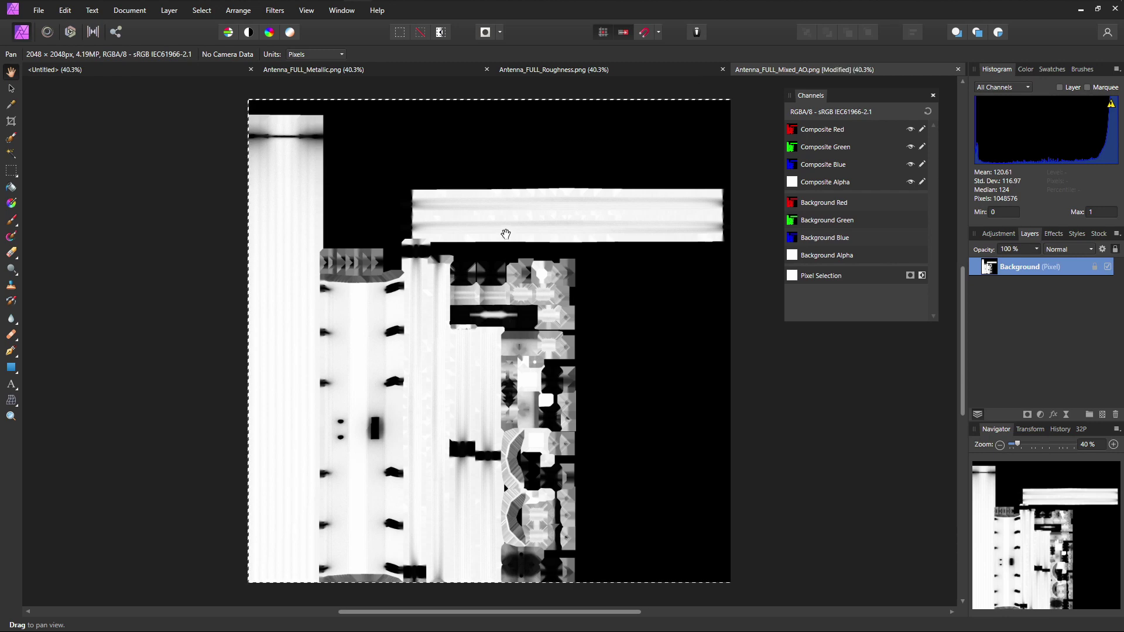
key(ctrl+c)
click(174, 68)
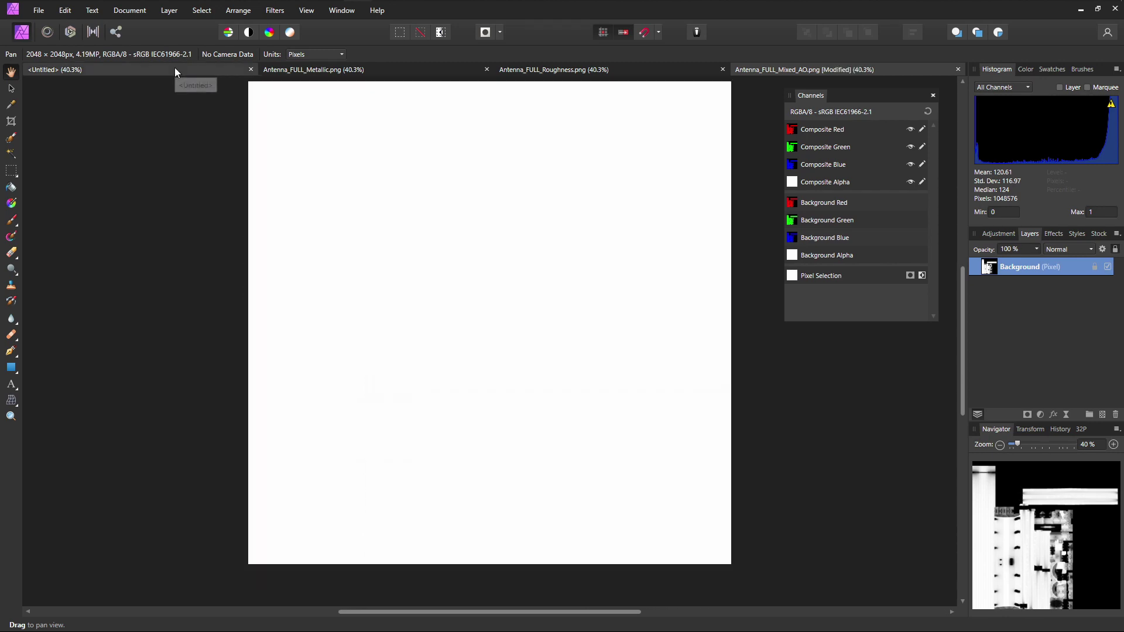
key(ctrl+v)
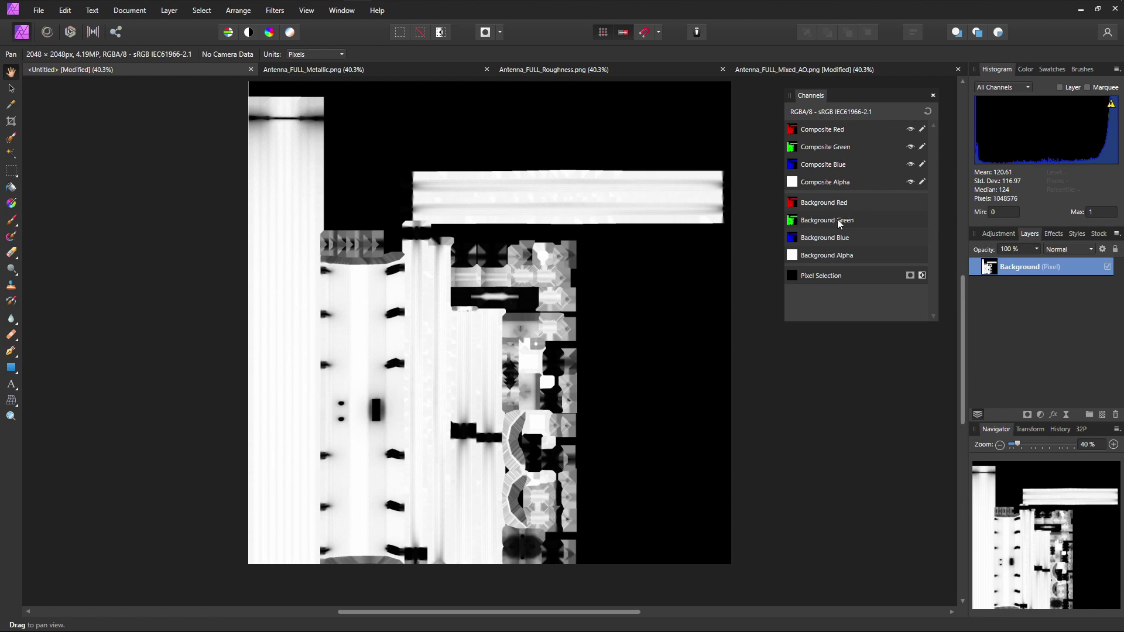
Create a spare channel named AO from the pasted layer's Background Red channel and delete that layer
right_click(813, 200)
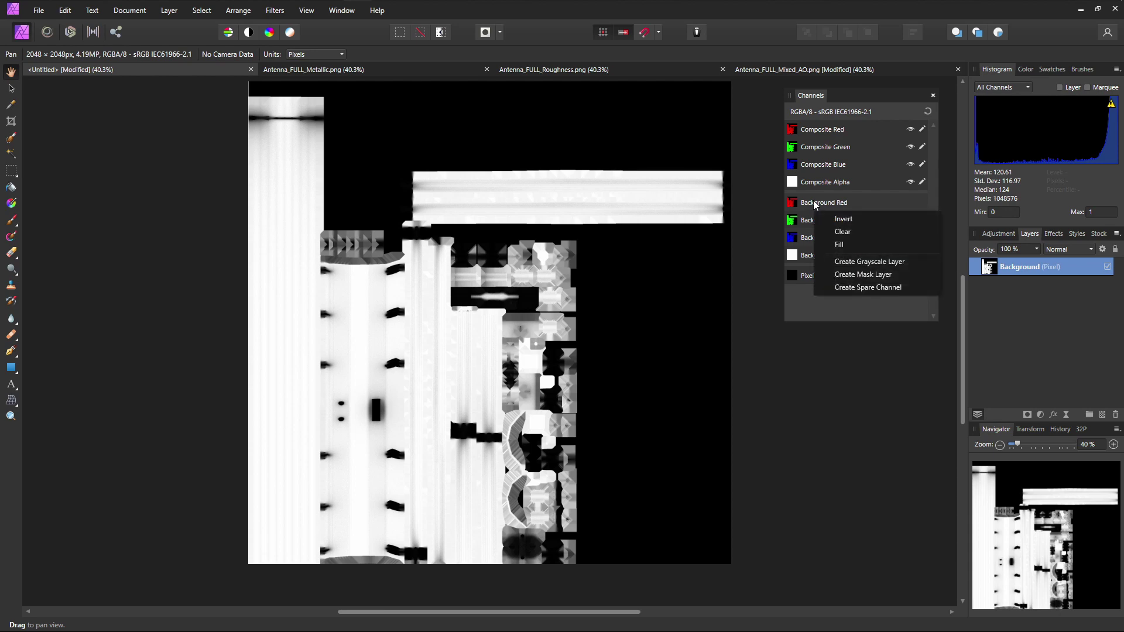
click(894, 287)
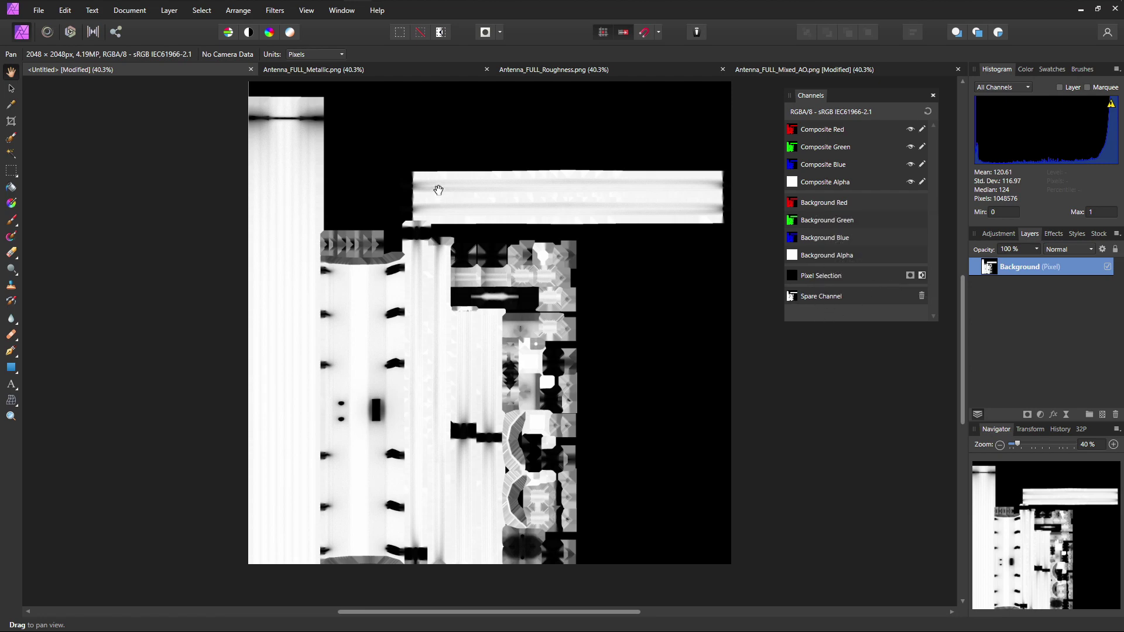
right_click(815, 299)
click(848, 312)
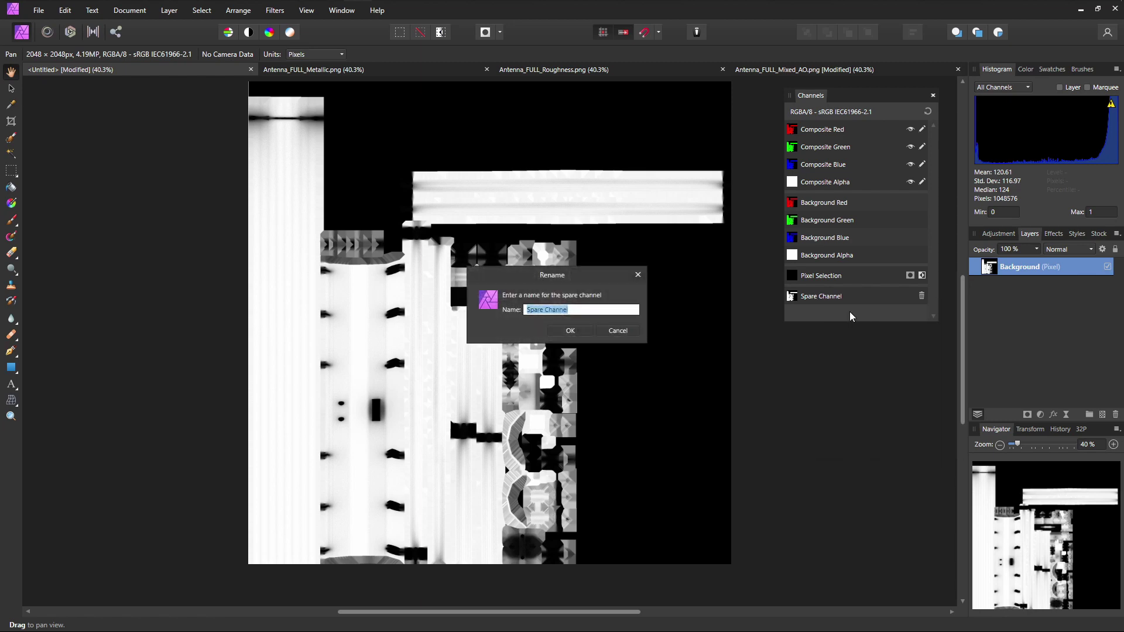
text(AO)
key(Return)
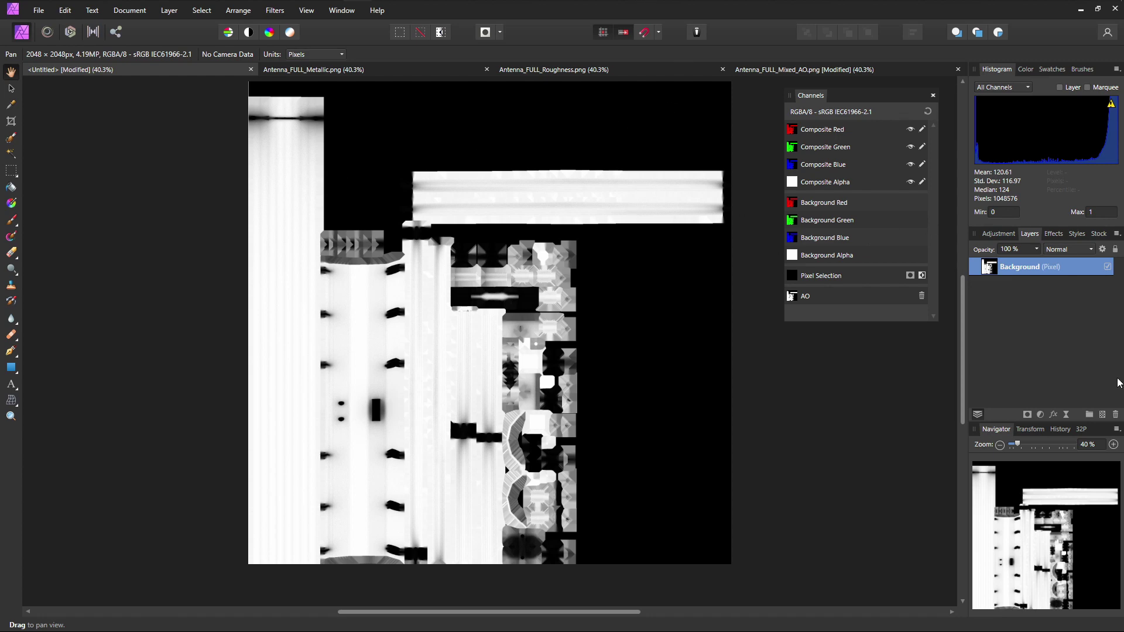
right_click(1032, 266)
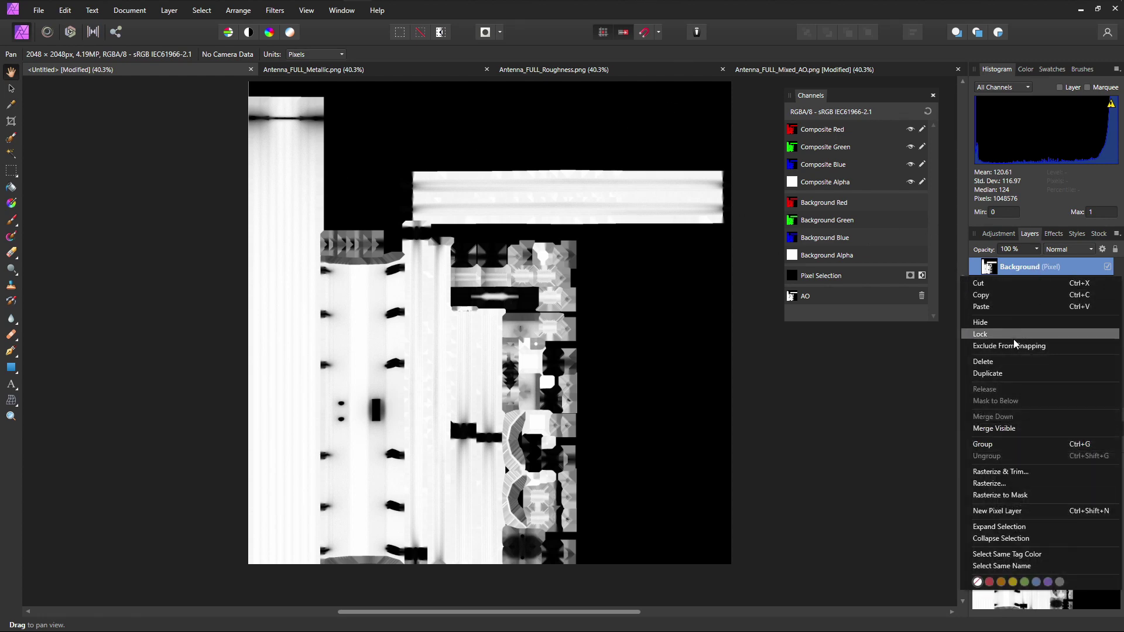
click(1011, 364)
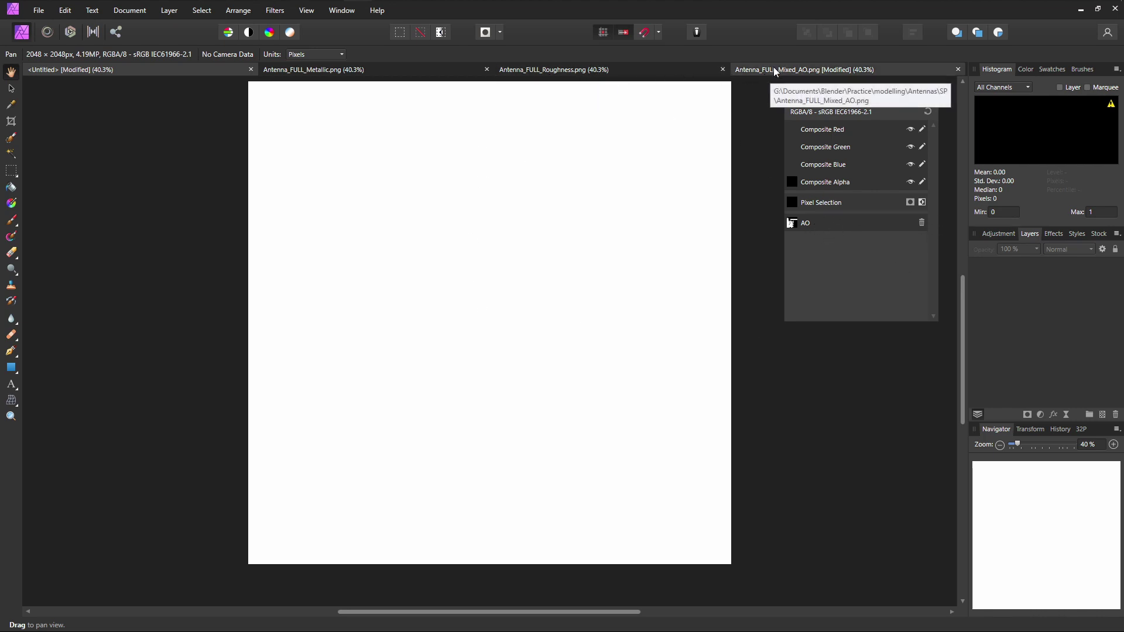
Copy the entire Antenna_FULL_Metallic.png image and paste it into the untitled document
click(386, 72)
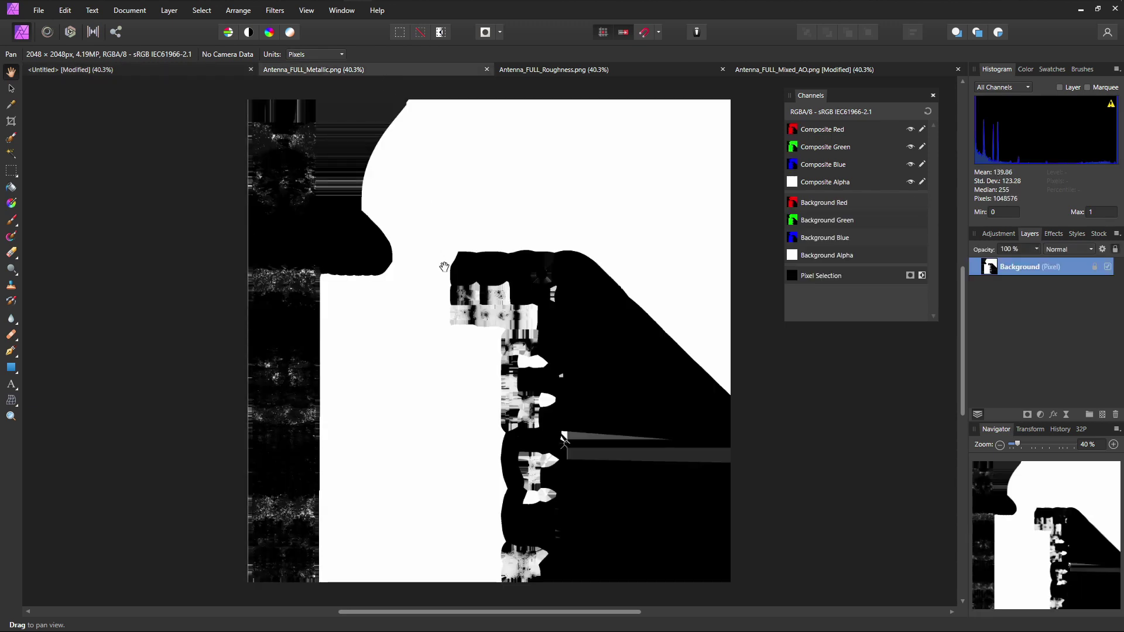
click(128, 71)
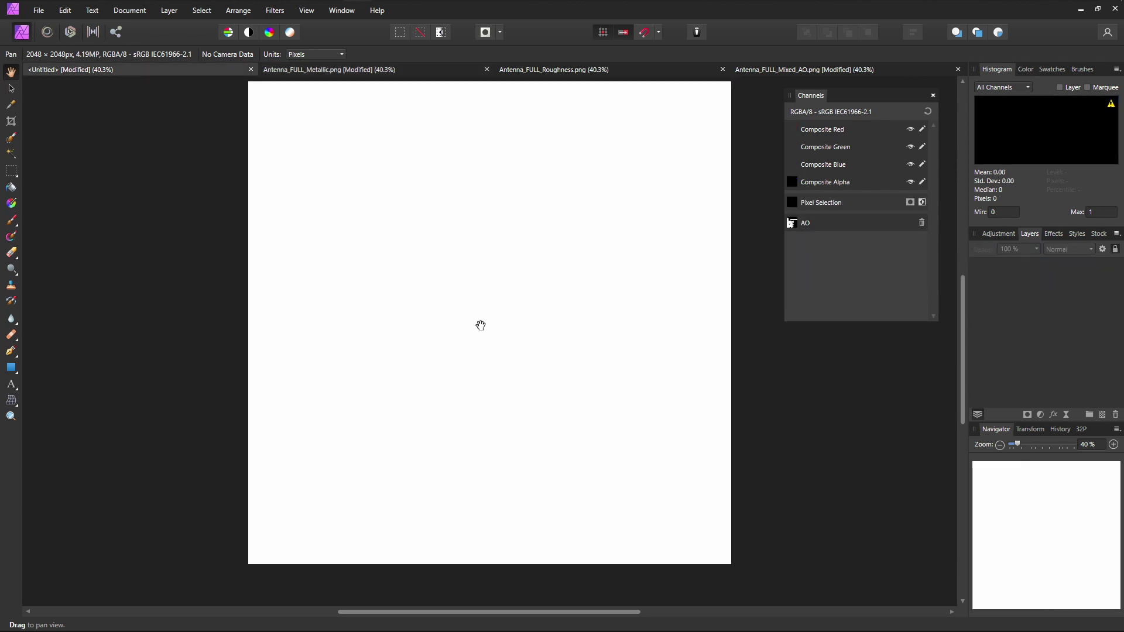
key(ctrl+v)
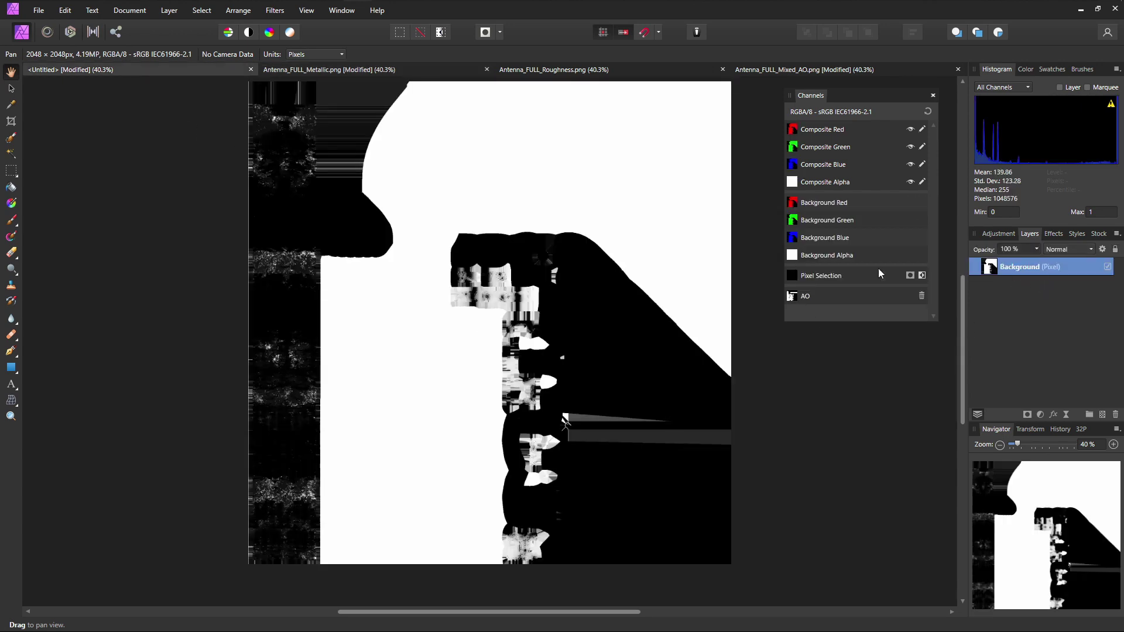
Create a spare channel named Metallic from the pasted layer's Background Red channel and delete that layer
right_click(815, 201)
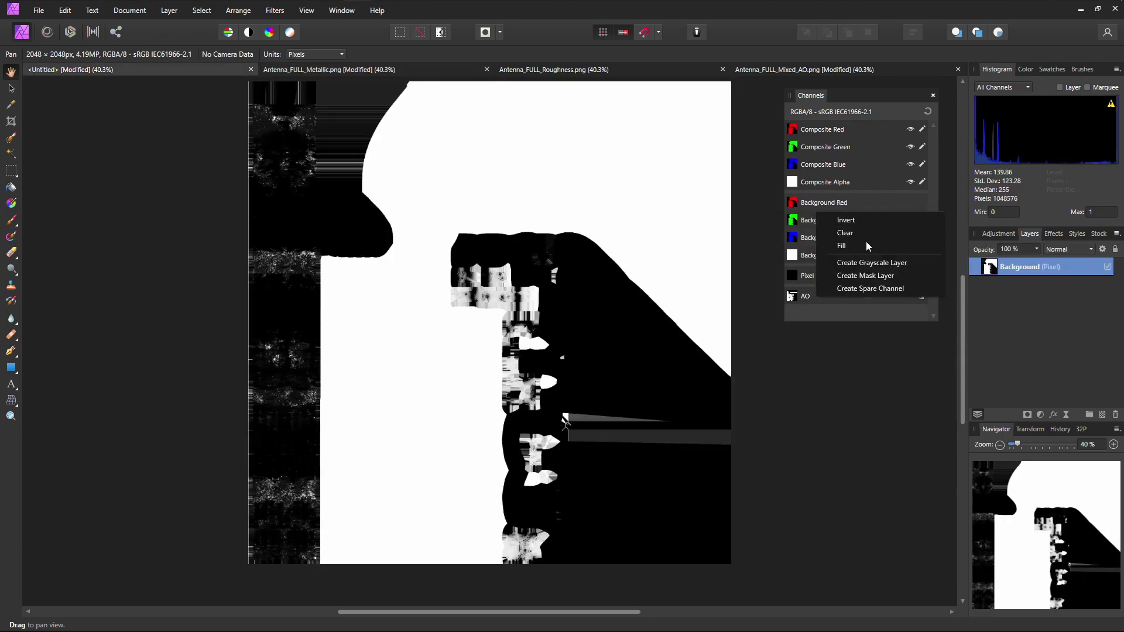
click(874, 289)
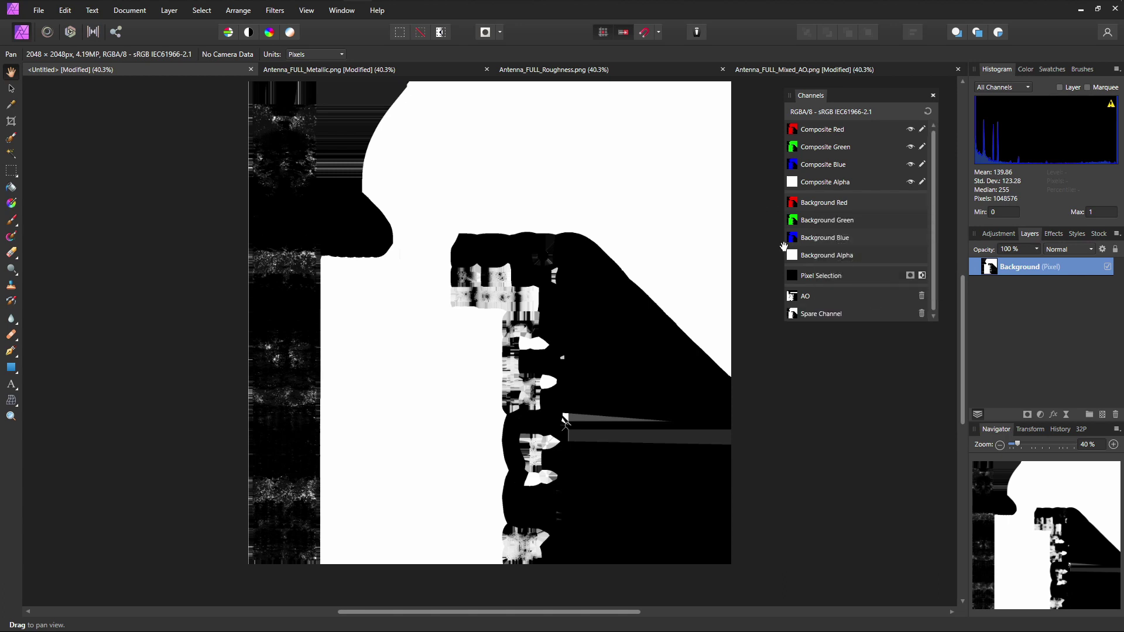
right_click(834, 311)
click(875, 328)
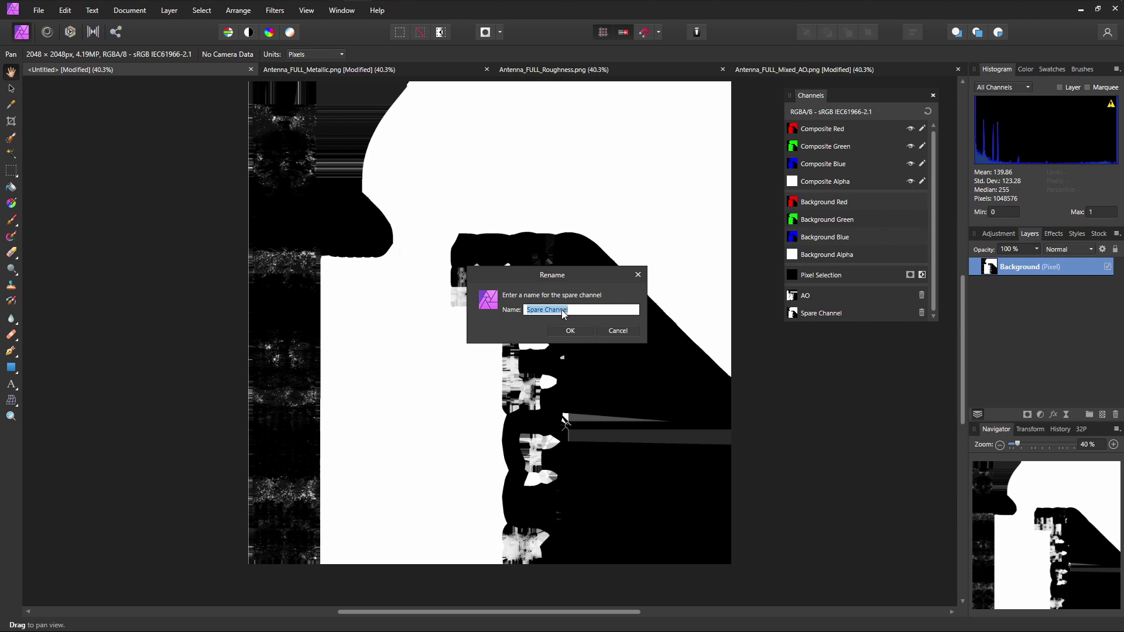
text(Metallic)
key(Return)
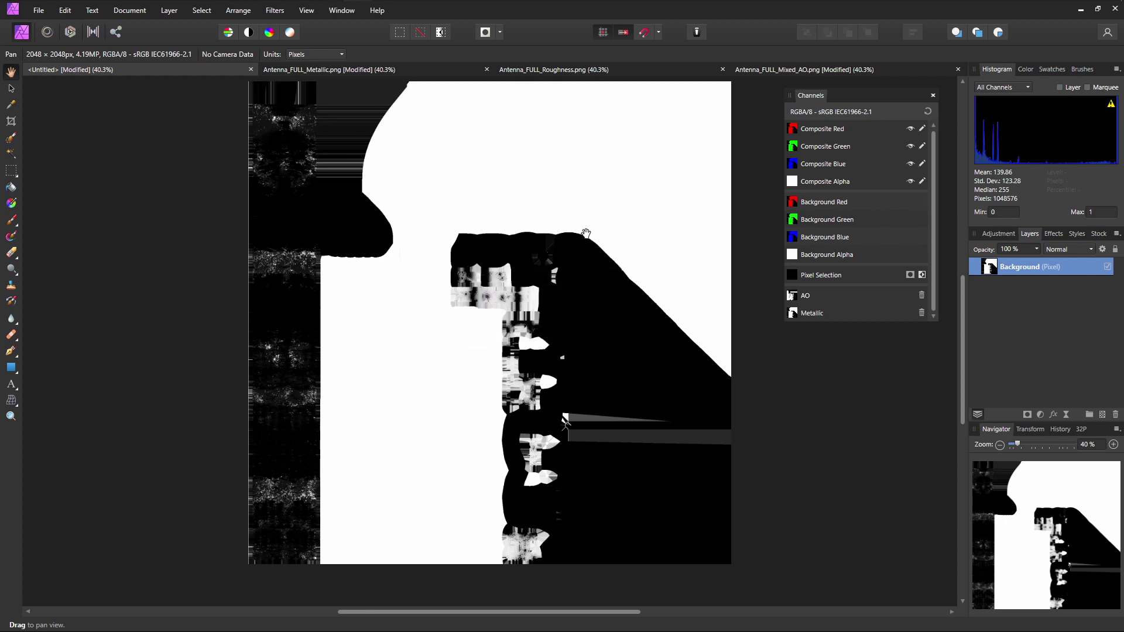
right_click(1023, 273)
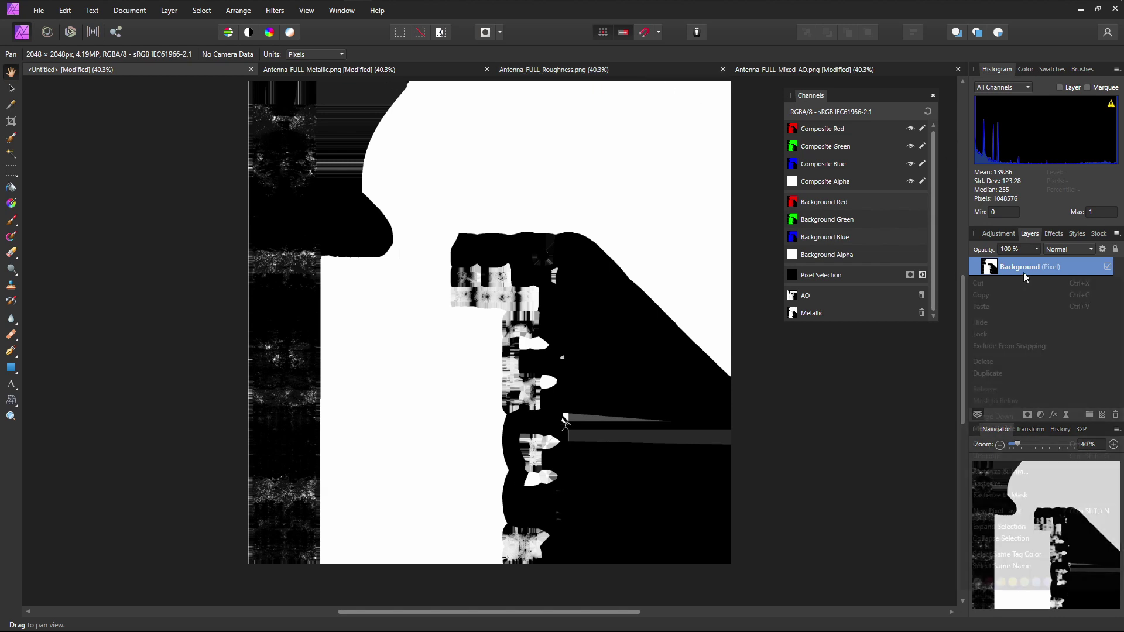
click(996, 365)
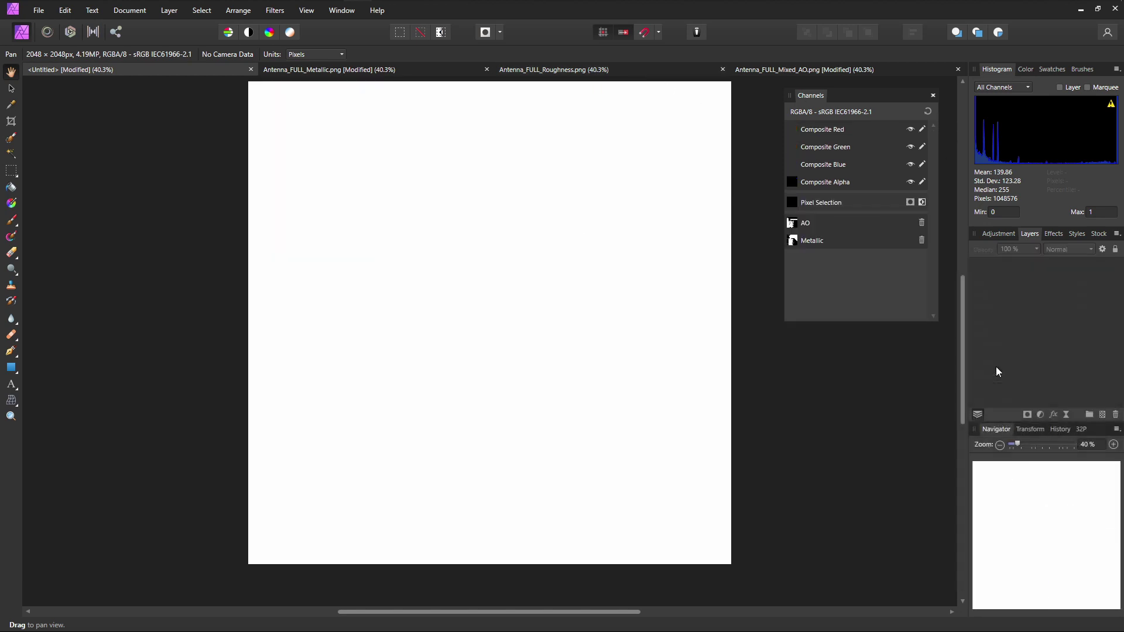
Copy the entire Antenna_FULL_Roughness.png image and paste it into the untitled document
click(778, 74)
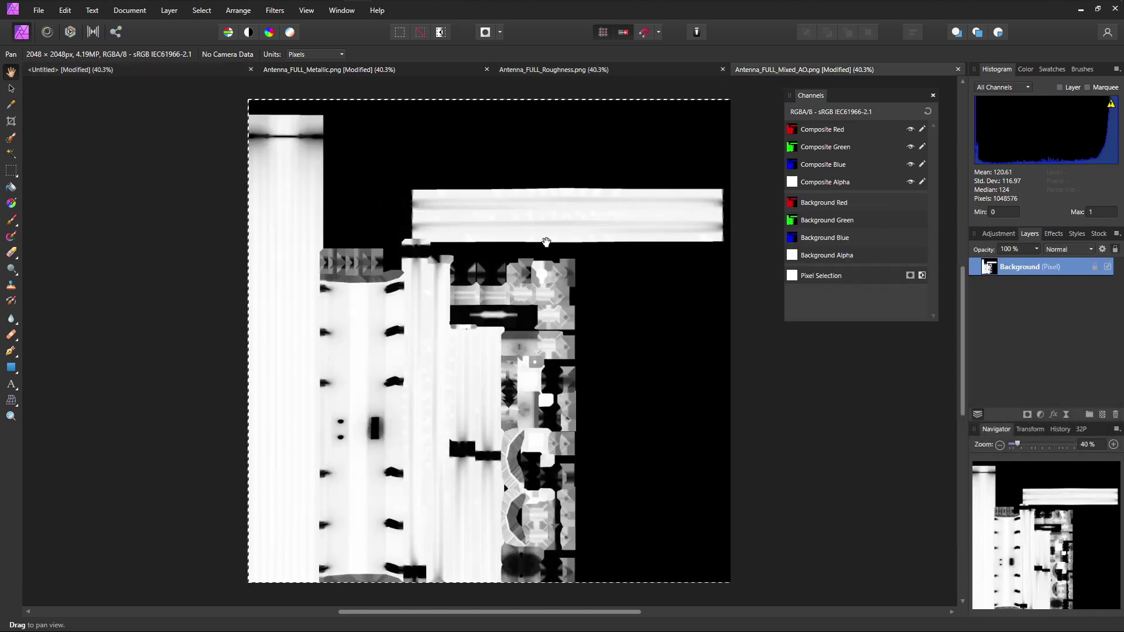
click(662, 69)
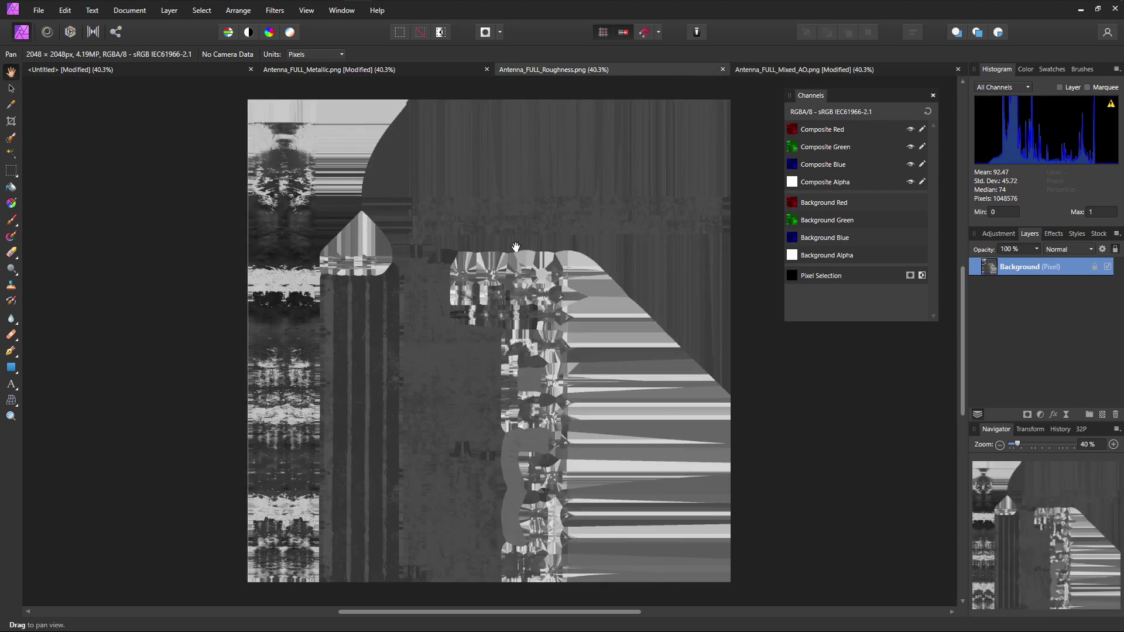
key(ctrl+a)
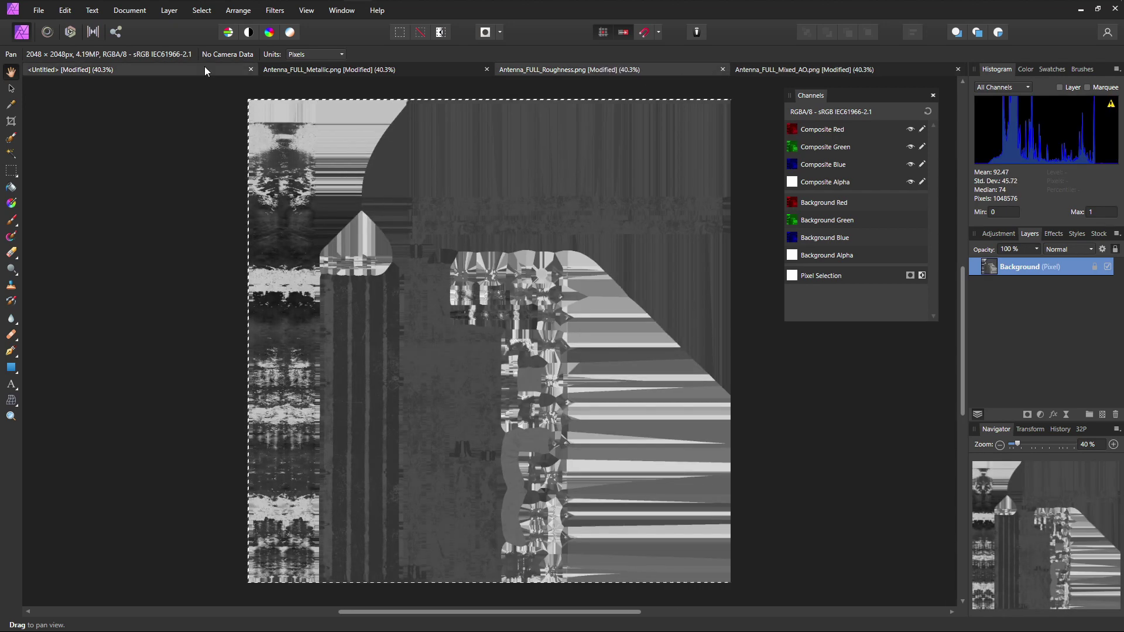
click(222, 69)
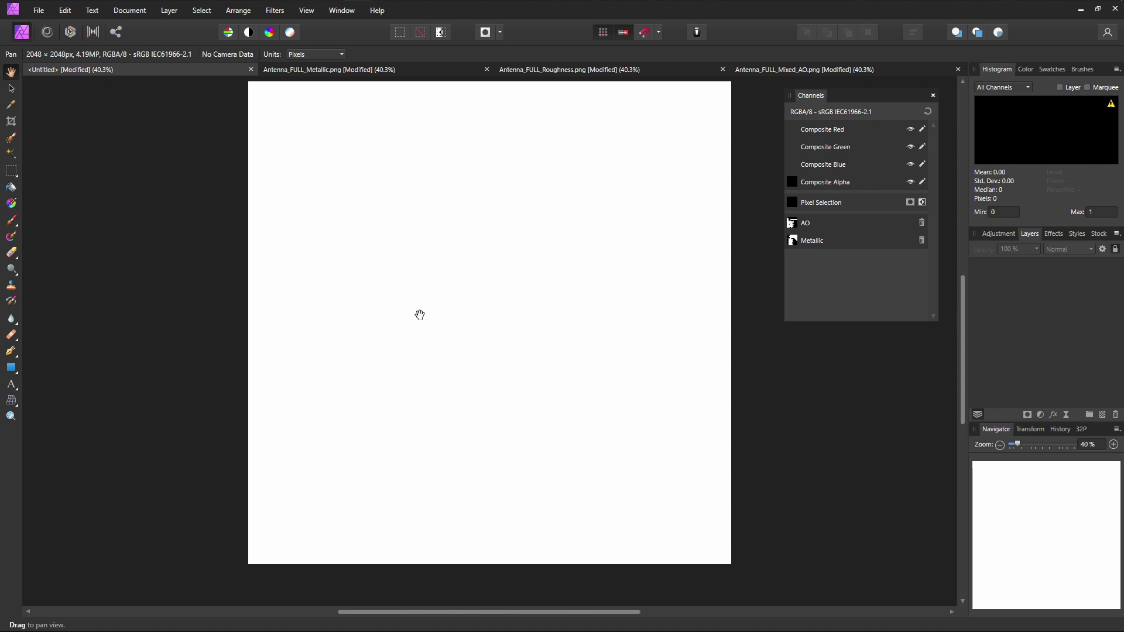
key(ctrl+v)
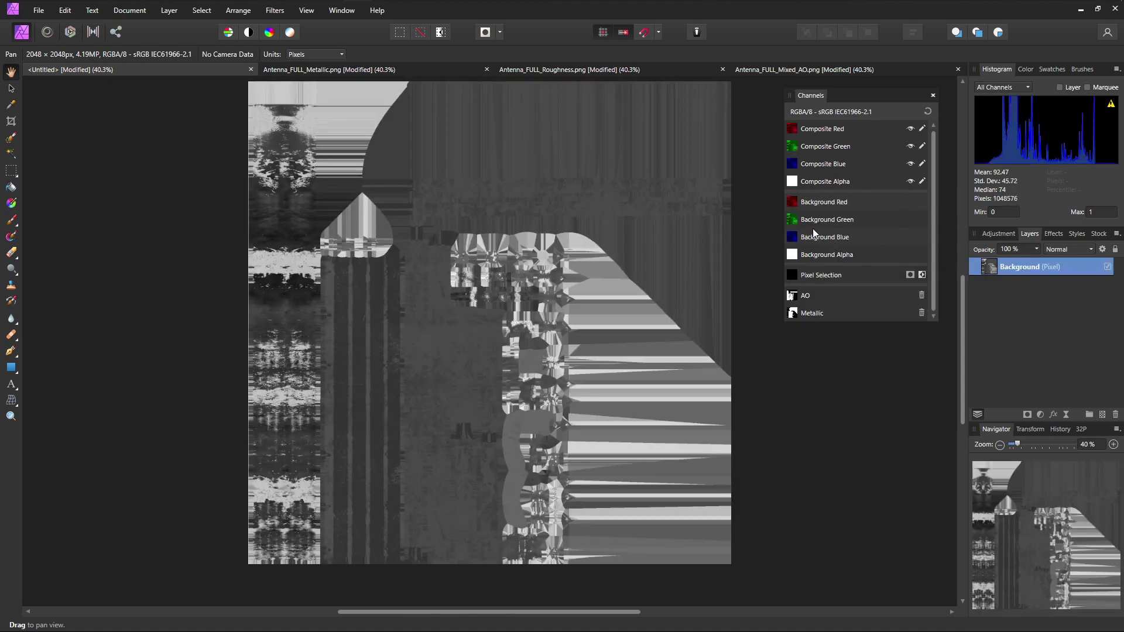
Create a spare channel named Roughness from the pasted layer's Background Red channel and delete that layer
right_click(810, 208)
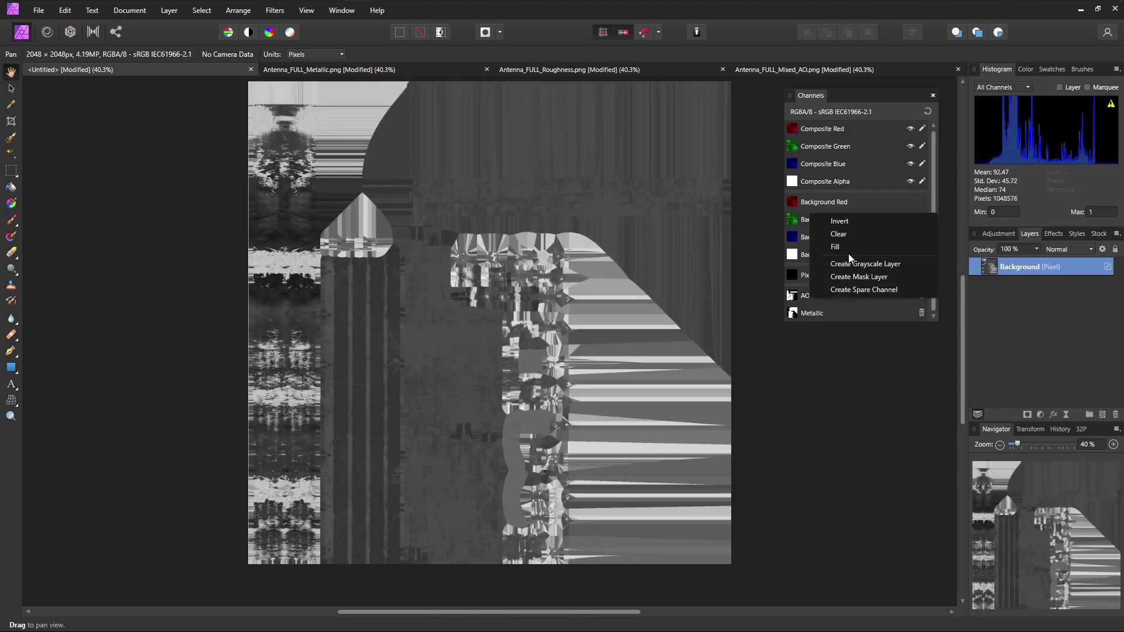
click(865, 286)
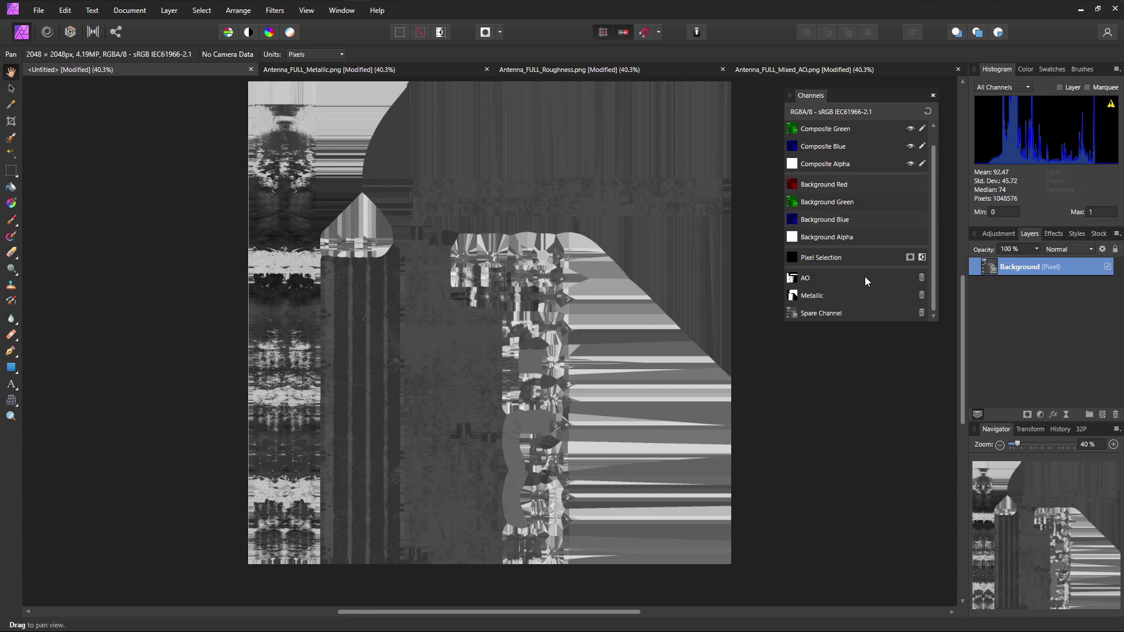
right_click(814, 311)
click(855, 328)
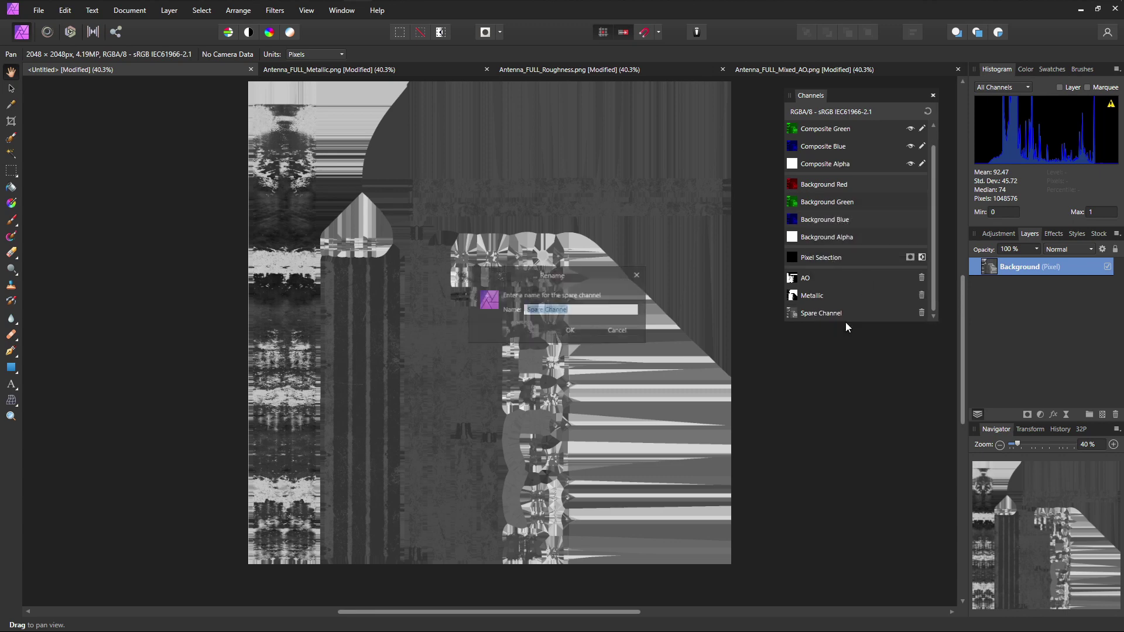
text(Roughness)
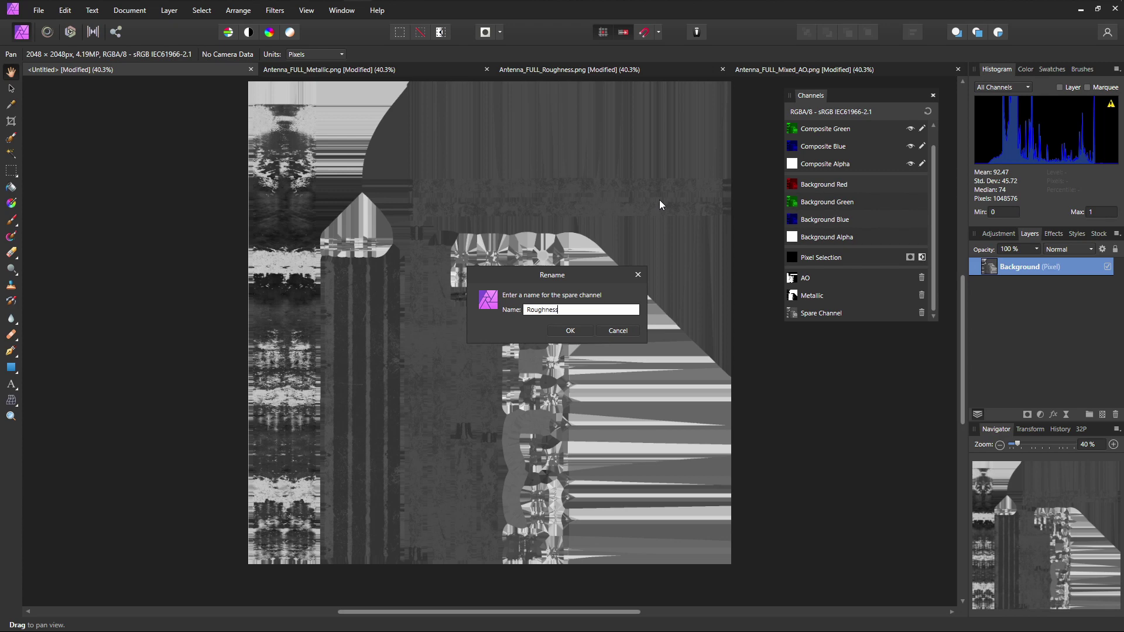
key(Return)
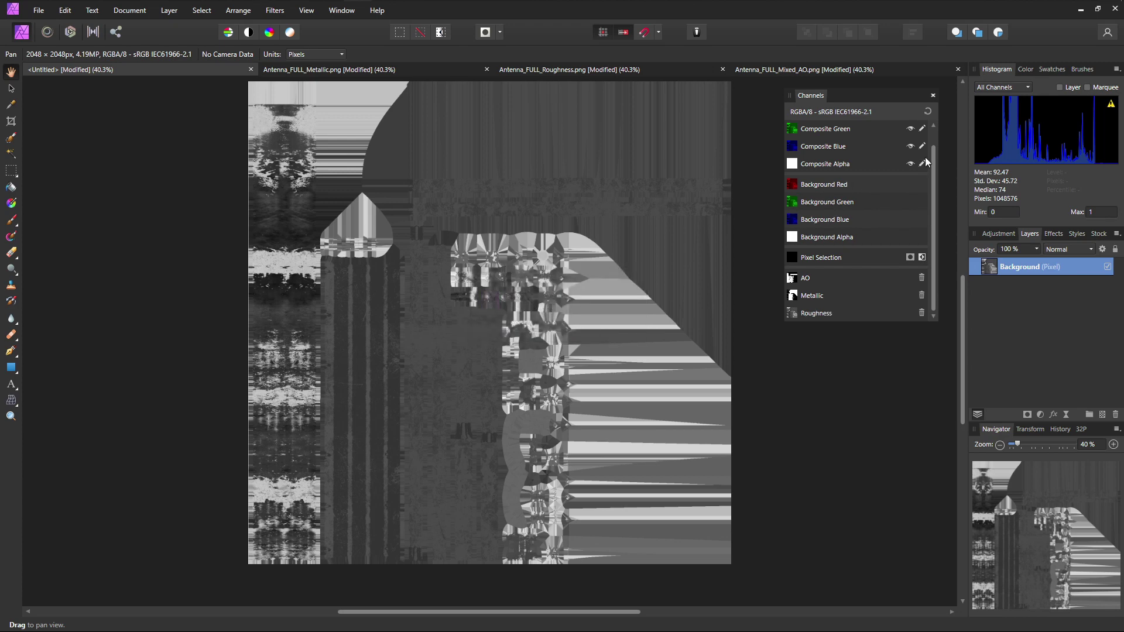
right_click(1055, 270)
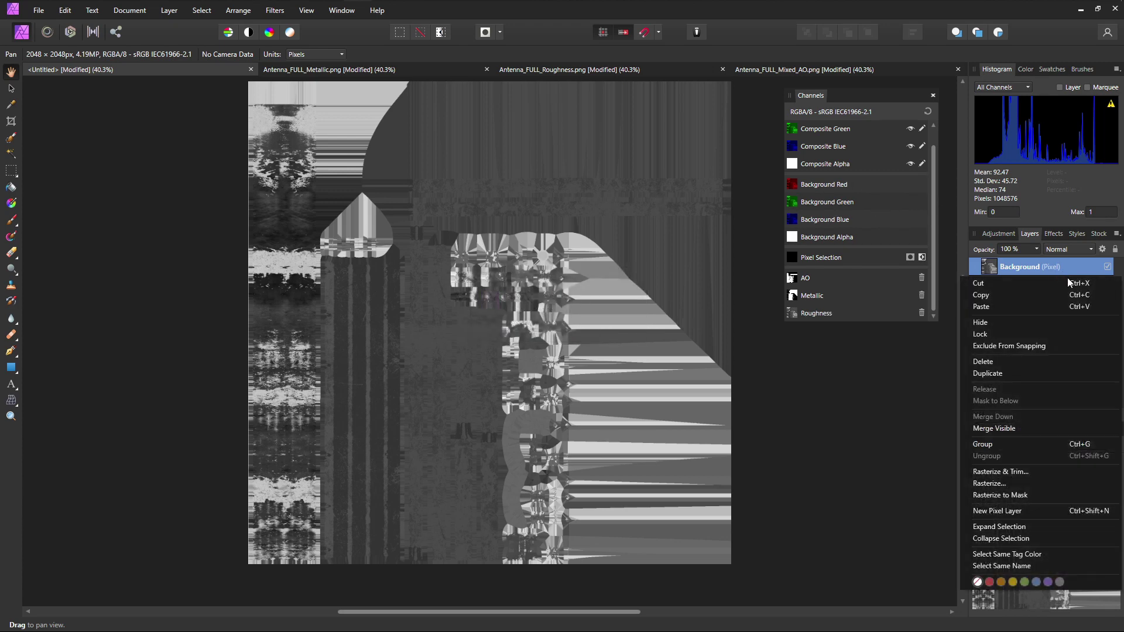
click(1006, 362)
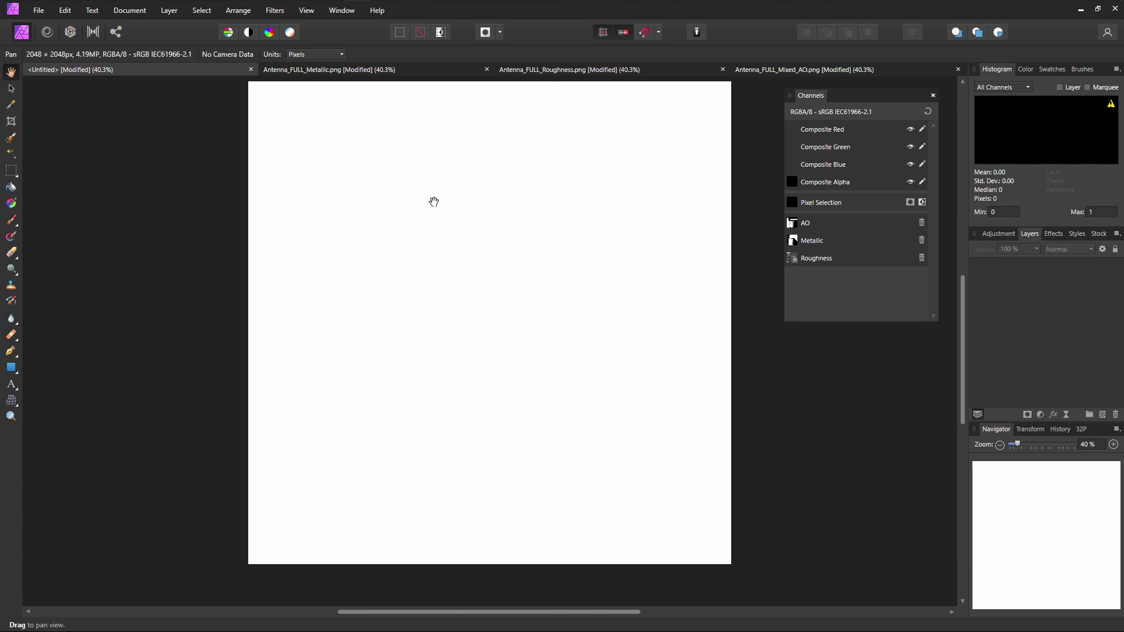
Check the Antenna_FULL_Metallic.png image, return to the untitled document and view its Composite Alpha channel on its own
click(391, 66)
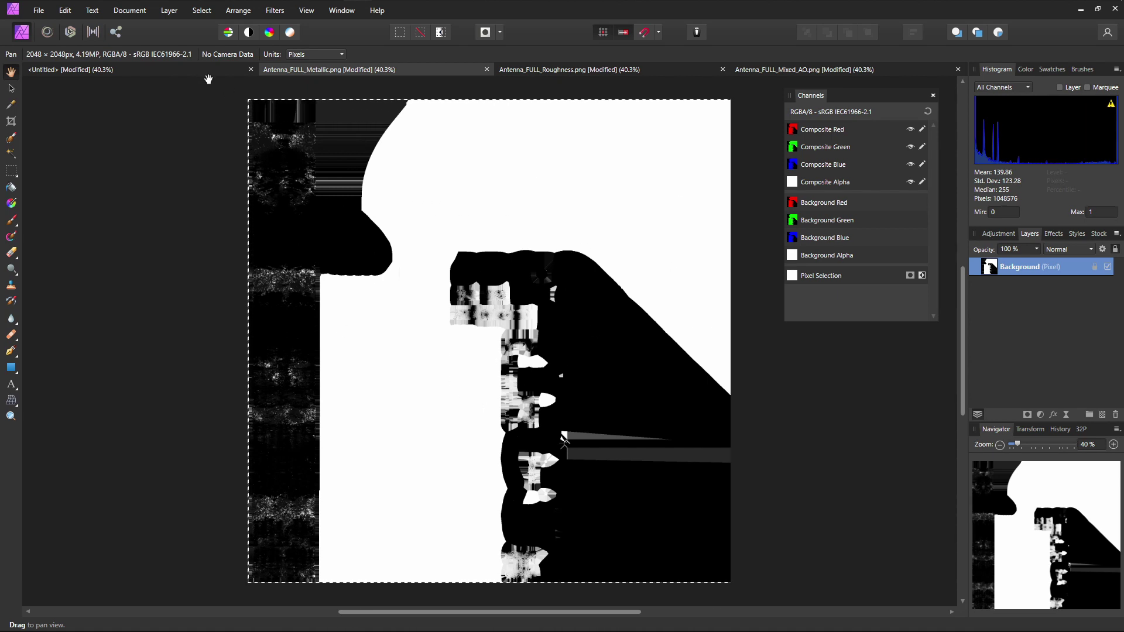
click(191, 68)
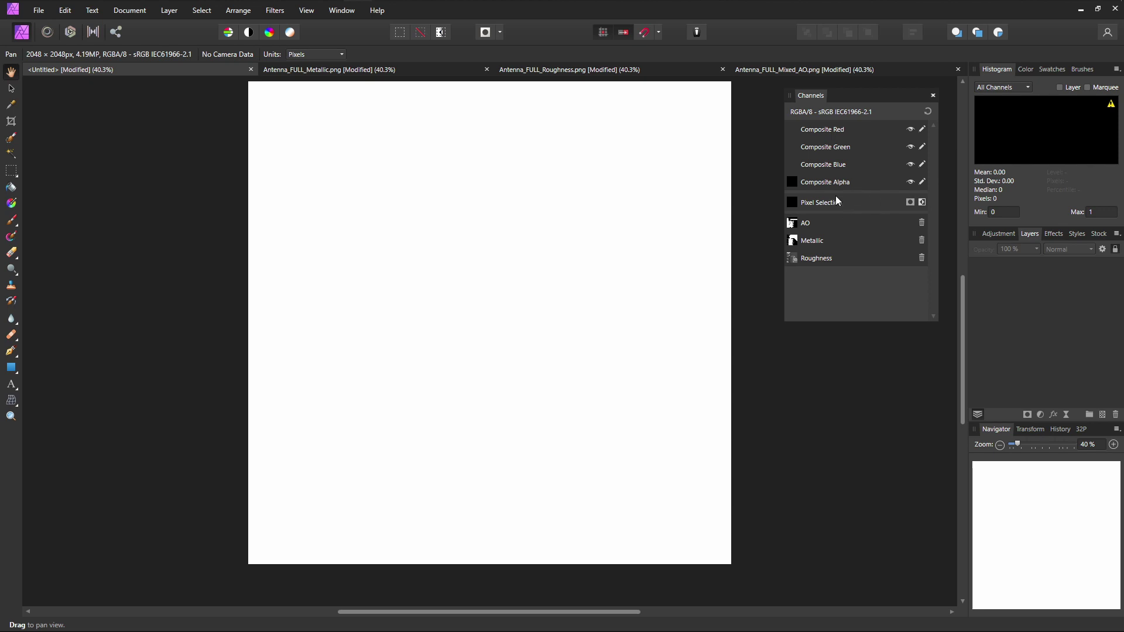
alt+click(810, 181)
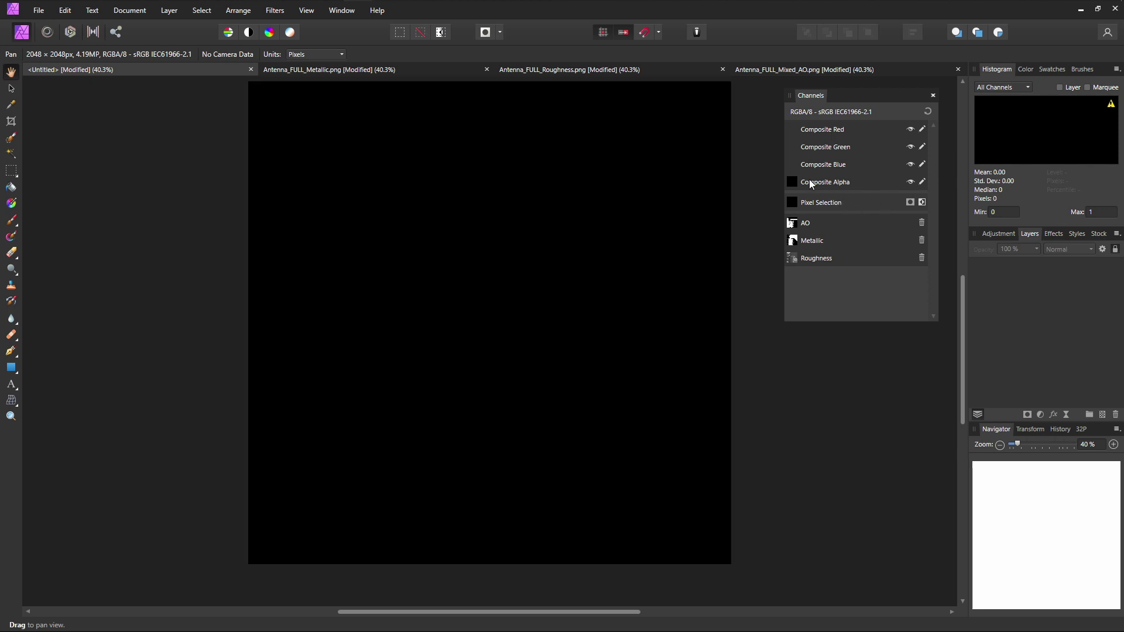
Add a new pixel layer to the untitled document and fill its Pixel Alpha channel
click(1102, 415)
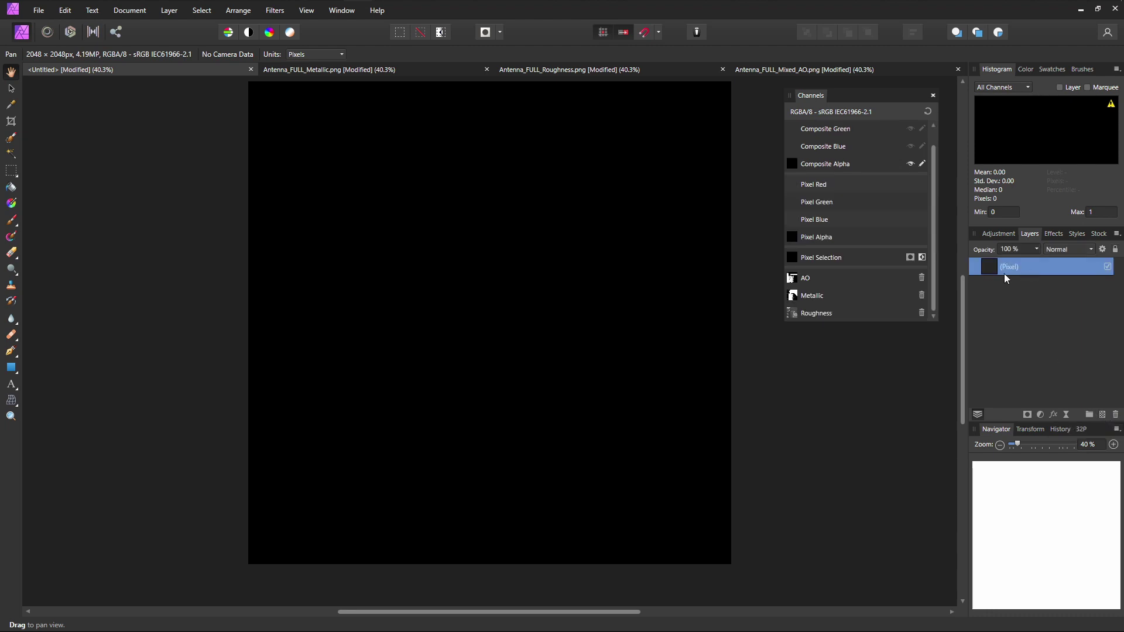
right_click(841, 234)
click(883, 278)
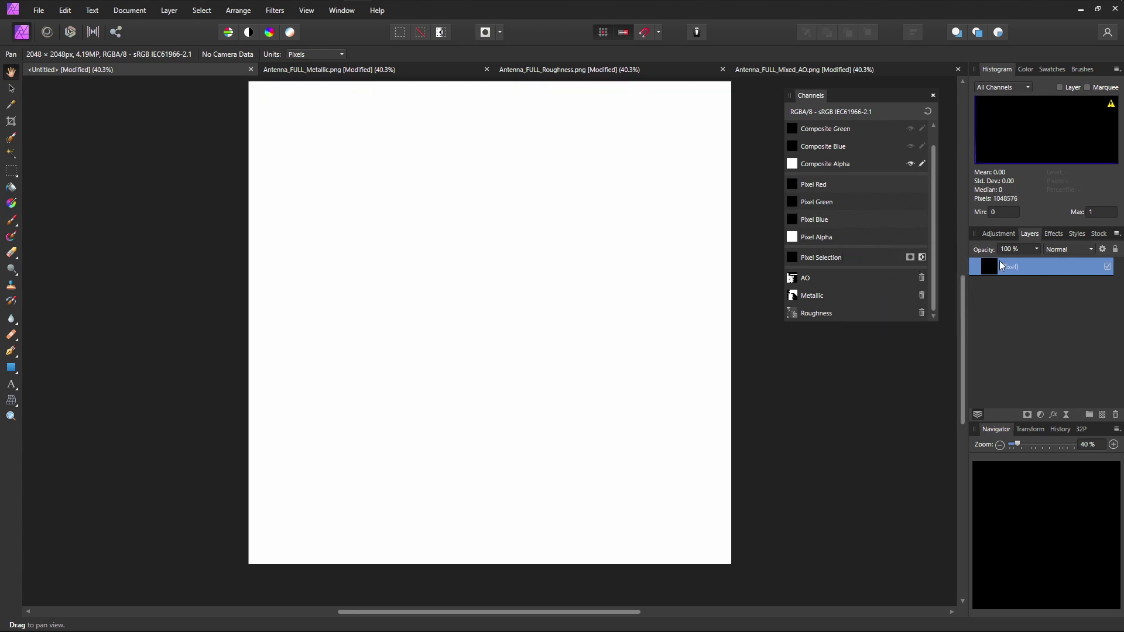
double_click(1027, 267)
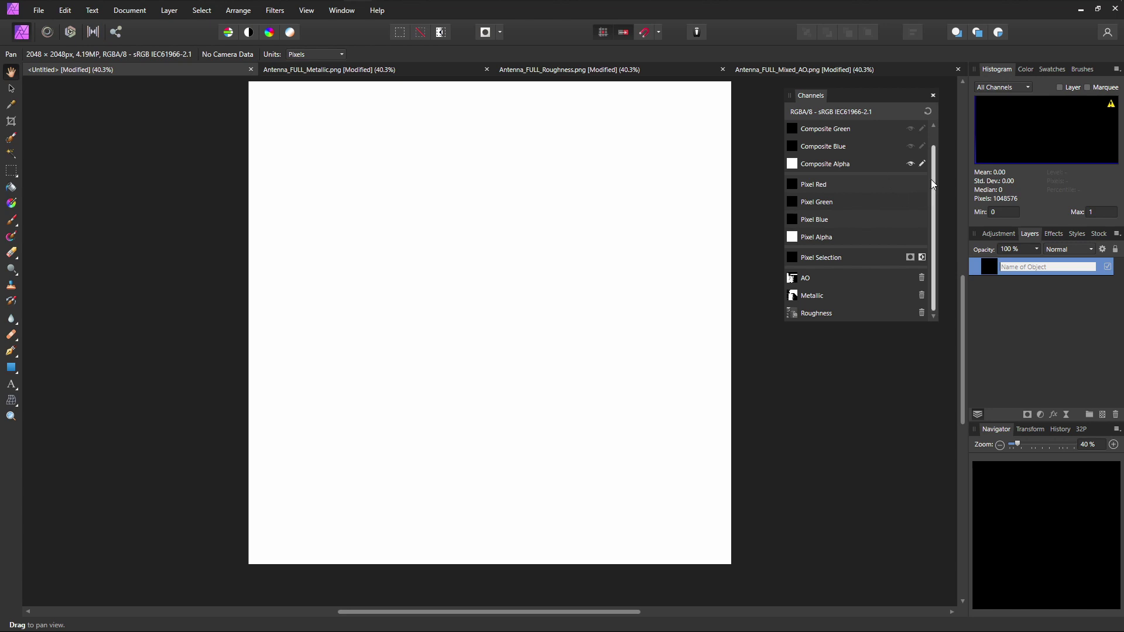
Turn on the visibility of the Composite Green and Composite Blue channels
click(910, 128)
click(910, 146)
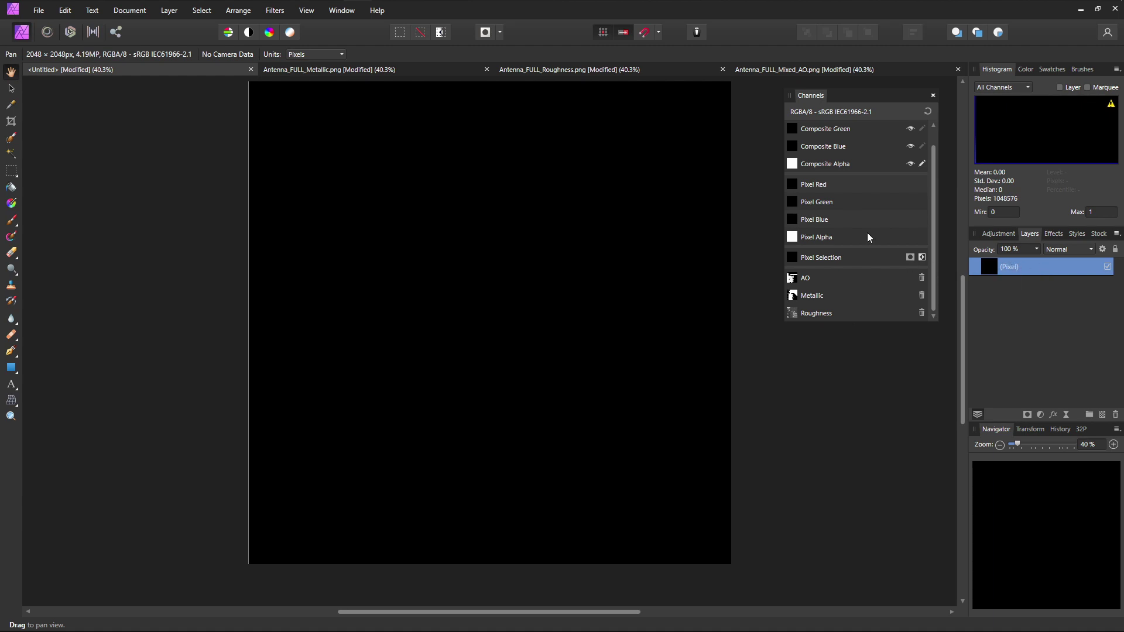
scroll(503, 242, down, 1)
scroll(502, 242, up, 1)
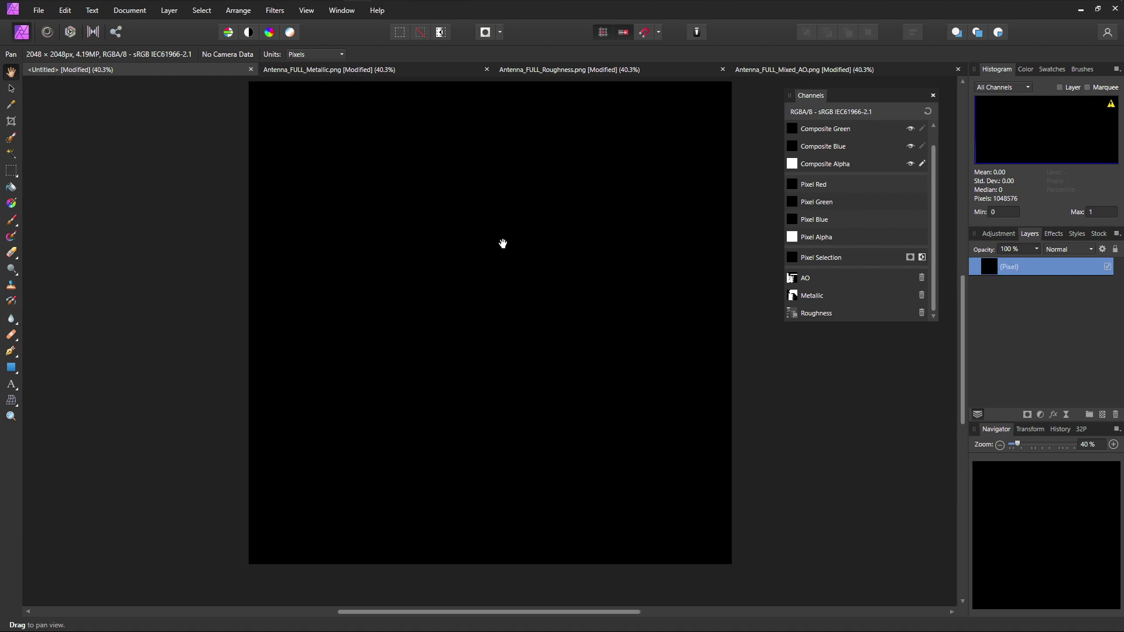
Preview the AO spare channel and turn on the visibility of the Composite Red channel
click(803, 280)
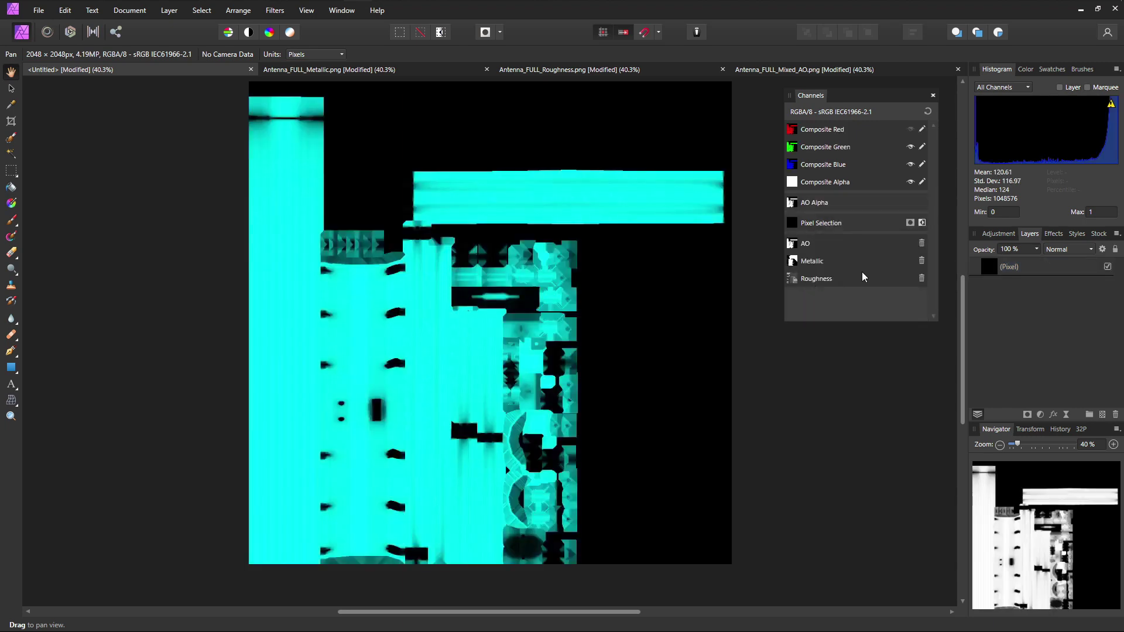
right_click(811, 244)
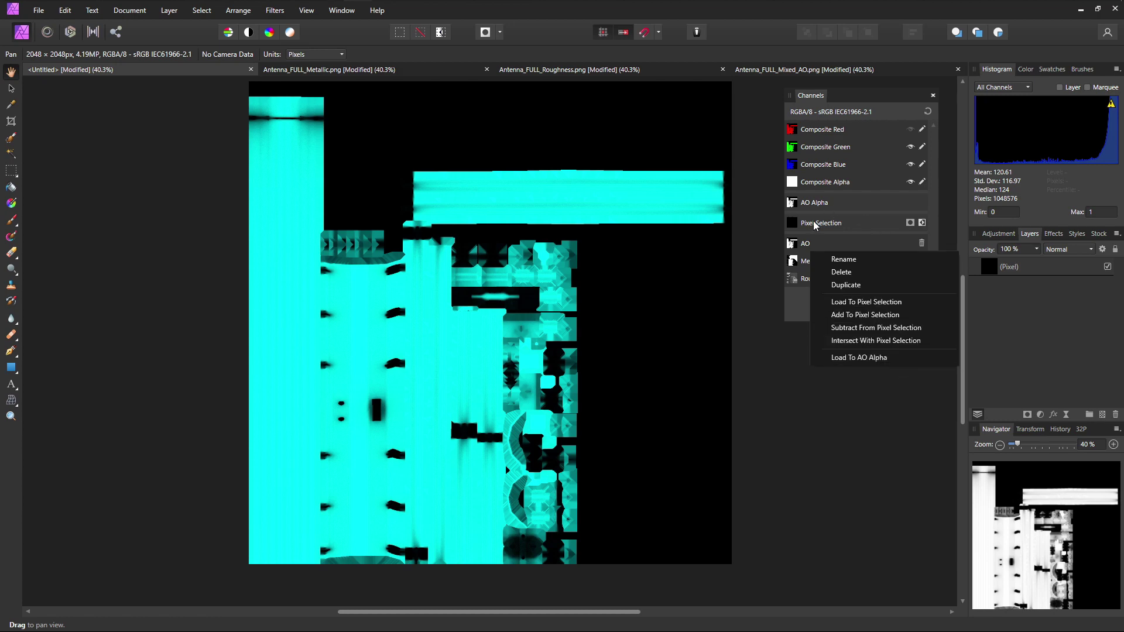
click(910, 128)
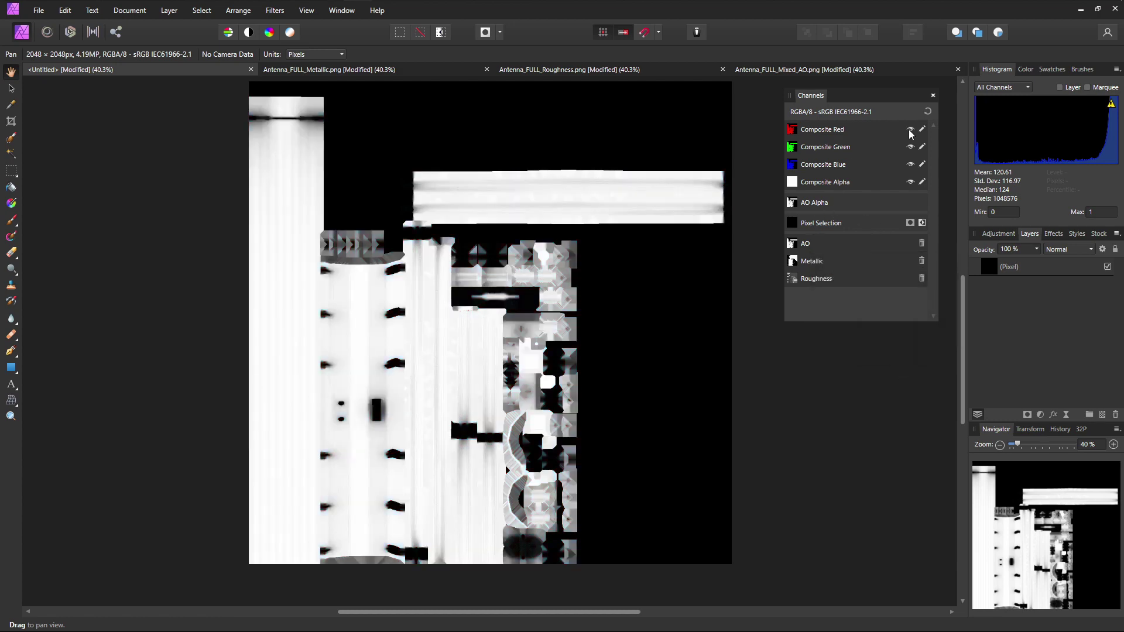
right_click(811, 243)
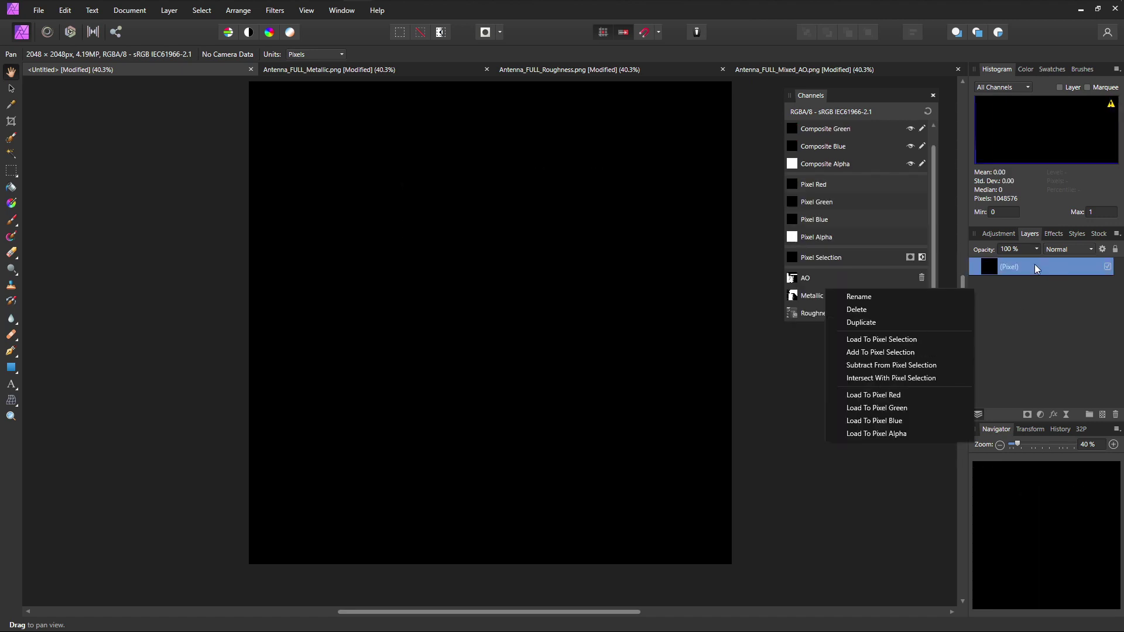
Select the pixel layer and load the AO spare channel into its Pixel Red channel
click(1035, 268)
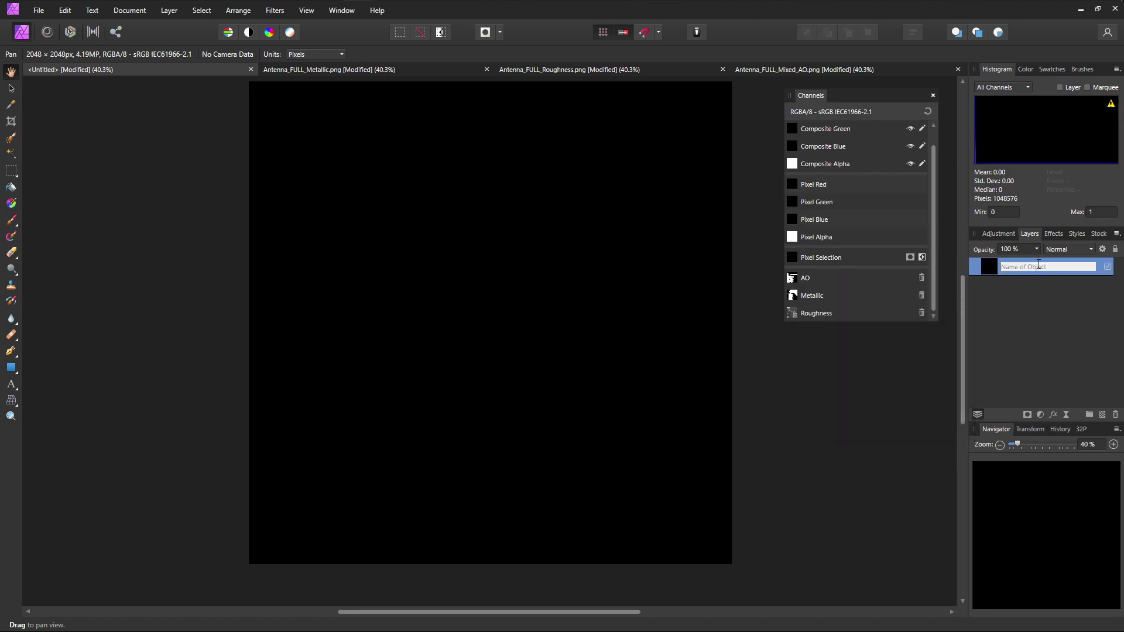
right_click(806, 278)
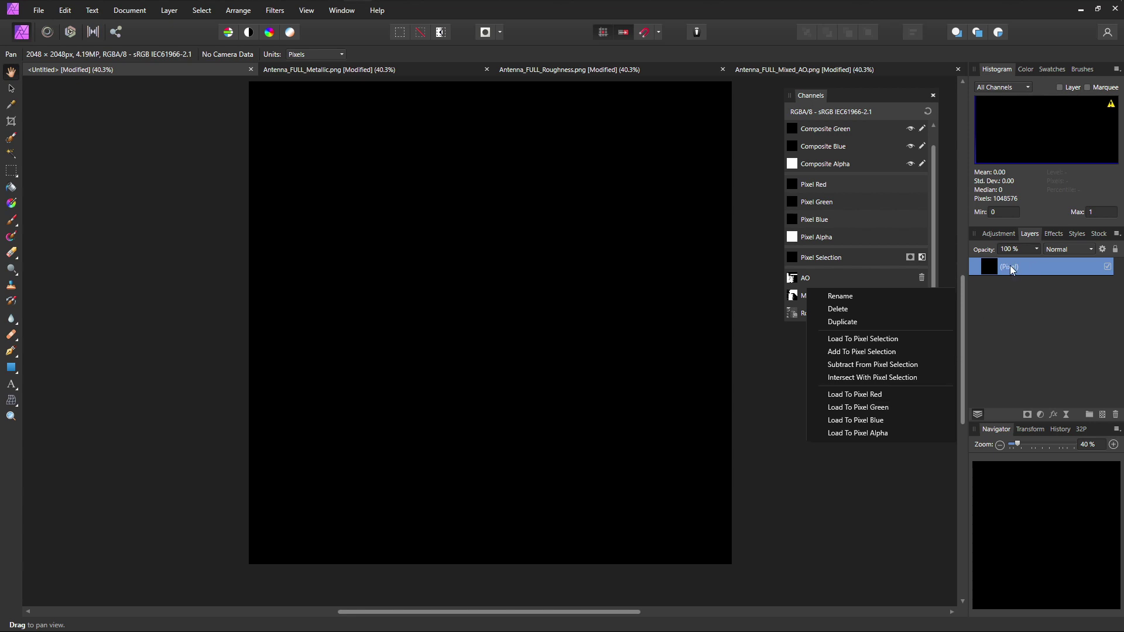
click(859, 394)
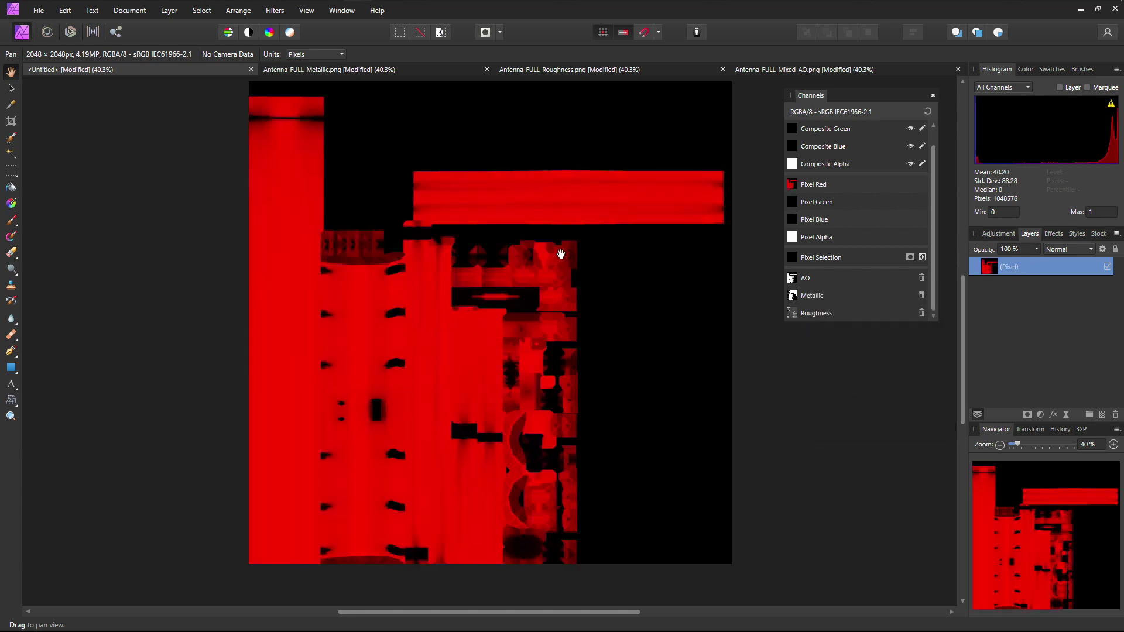
Load the Metallic spare channel into Pixel Green and the Roughness spare channel into Pixel Blue
right_click(804, 297)
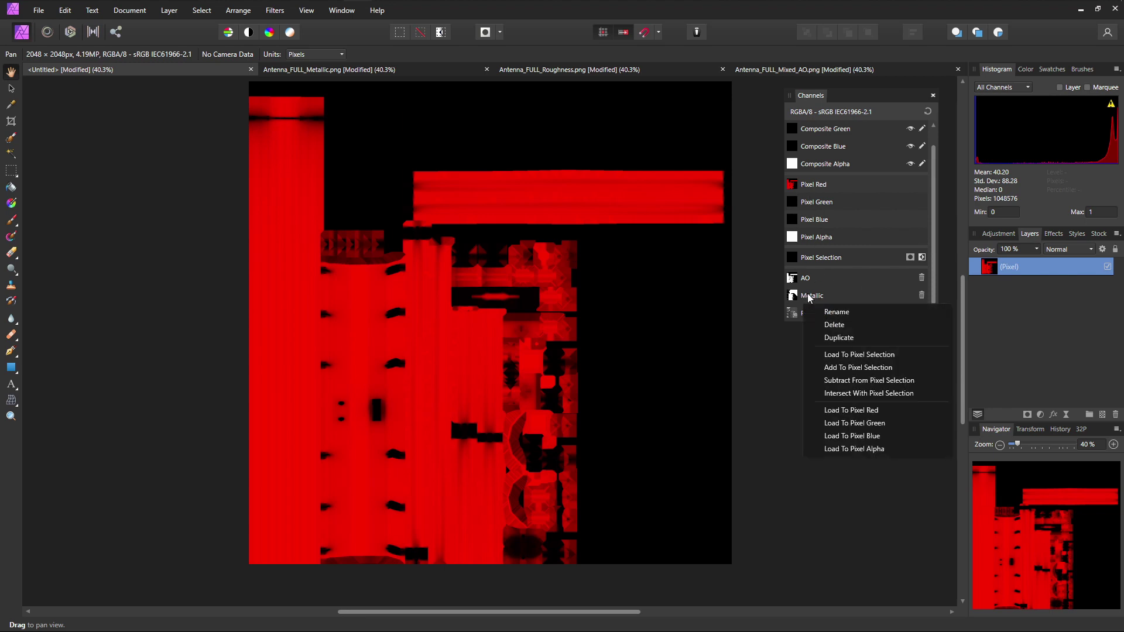
click(854, 423)
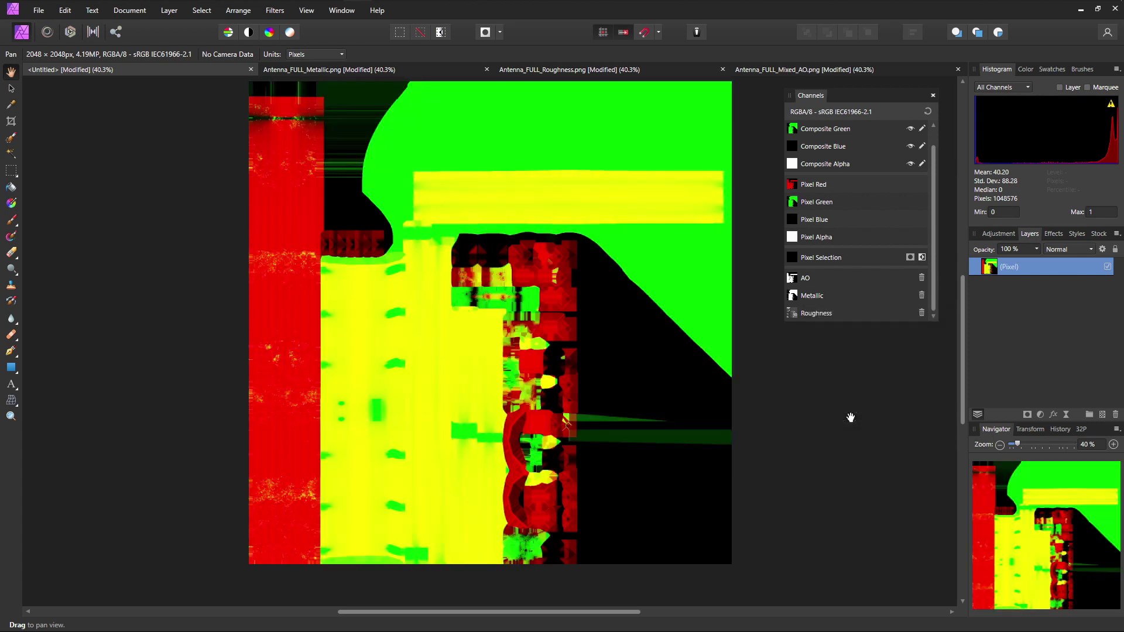
right_click(815, 314)
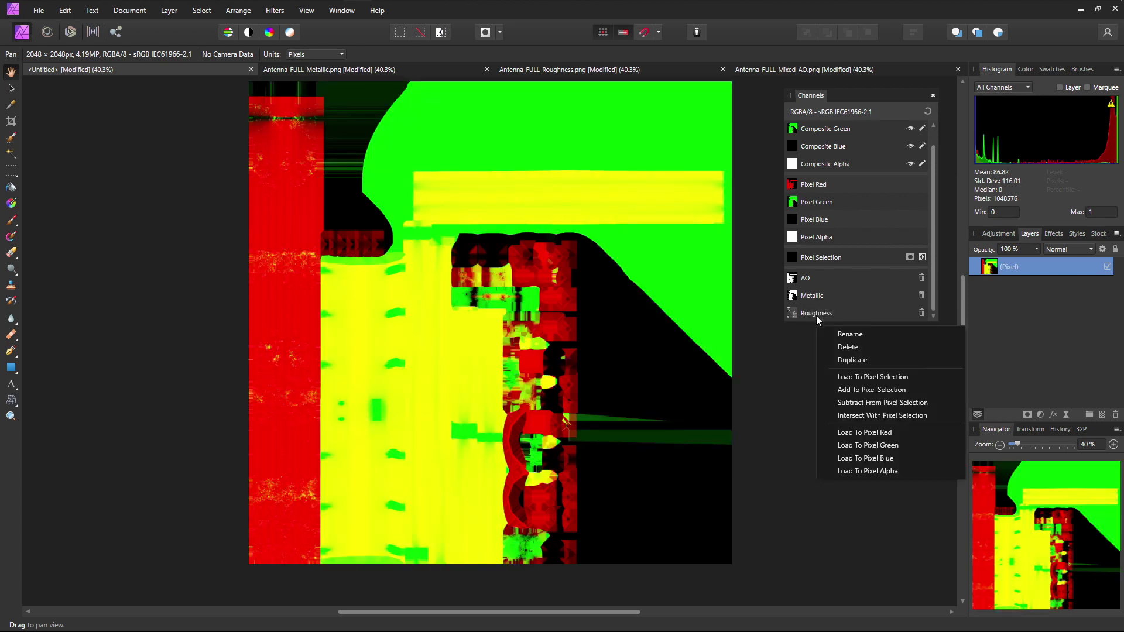
click(873, 459)
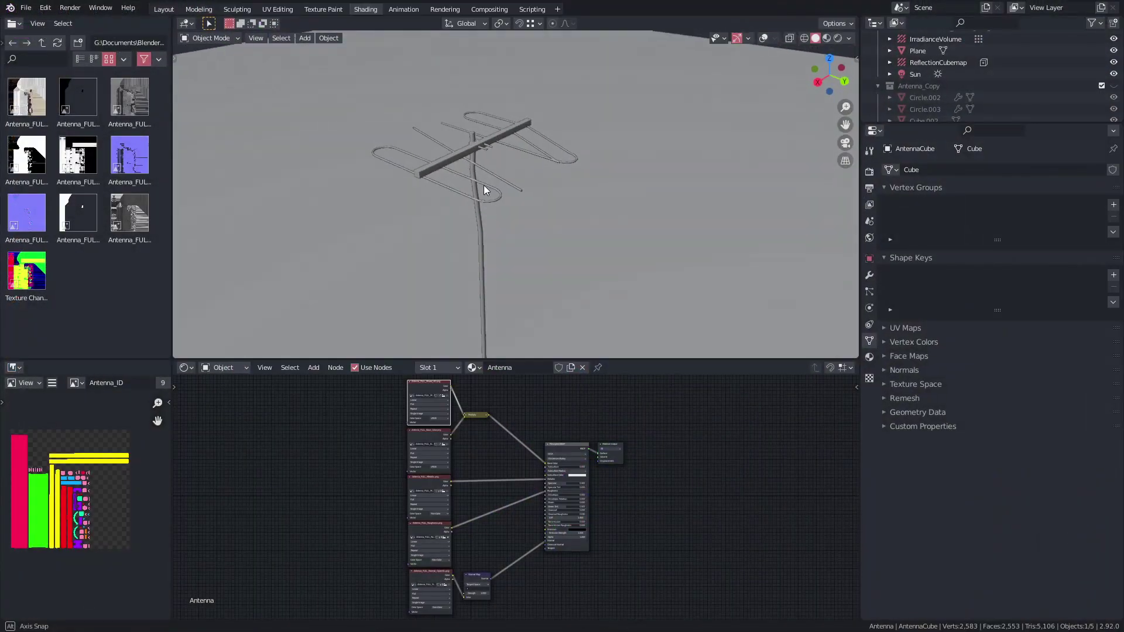
Switch to Blender, select the antenna model and turn on the viewport overlays
key(z)
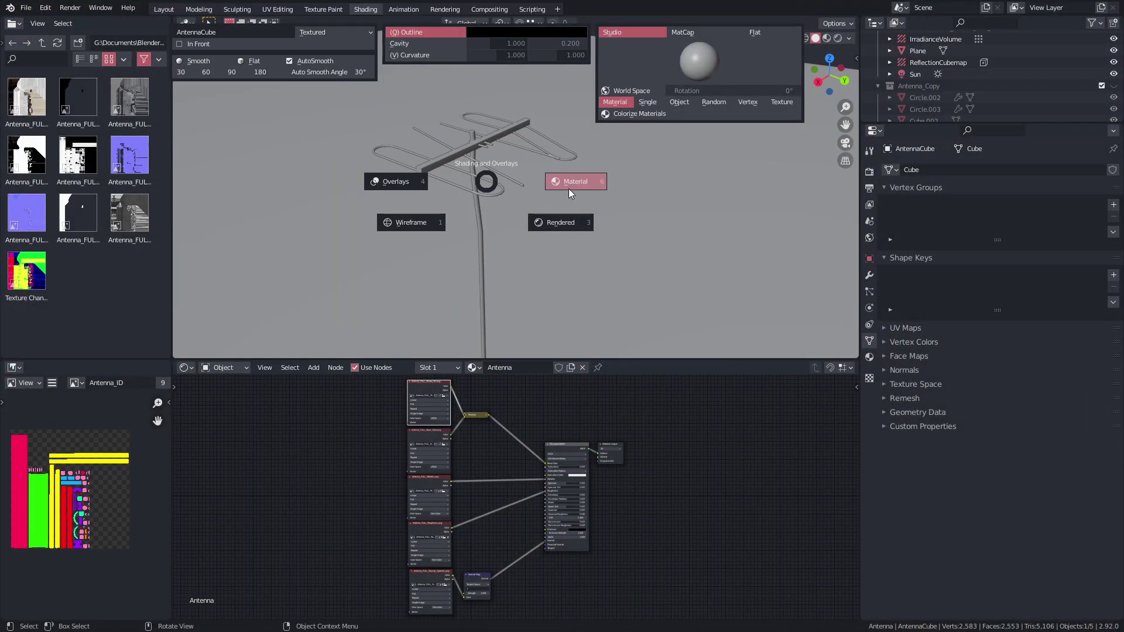
click(395, 182)
scroll(447, 149, up, 3)
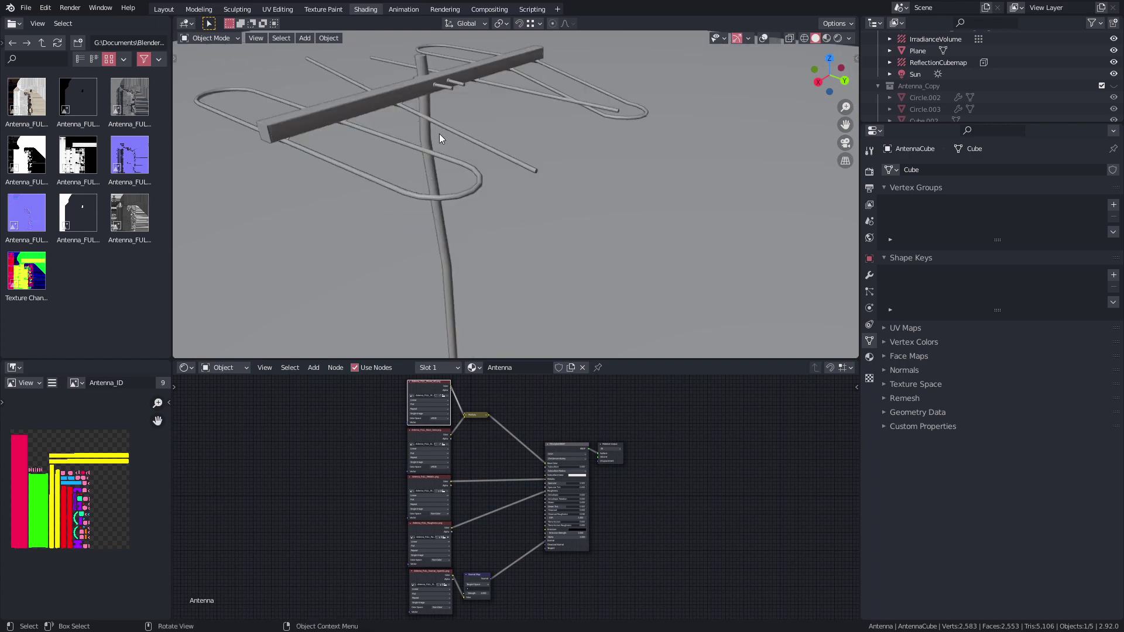
click(353, 100)
click(353, 97)
key(z)
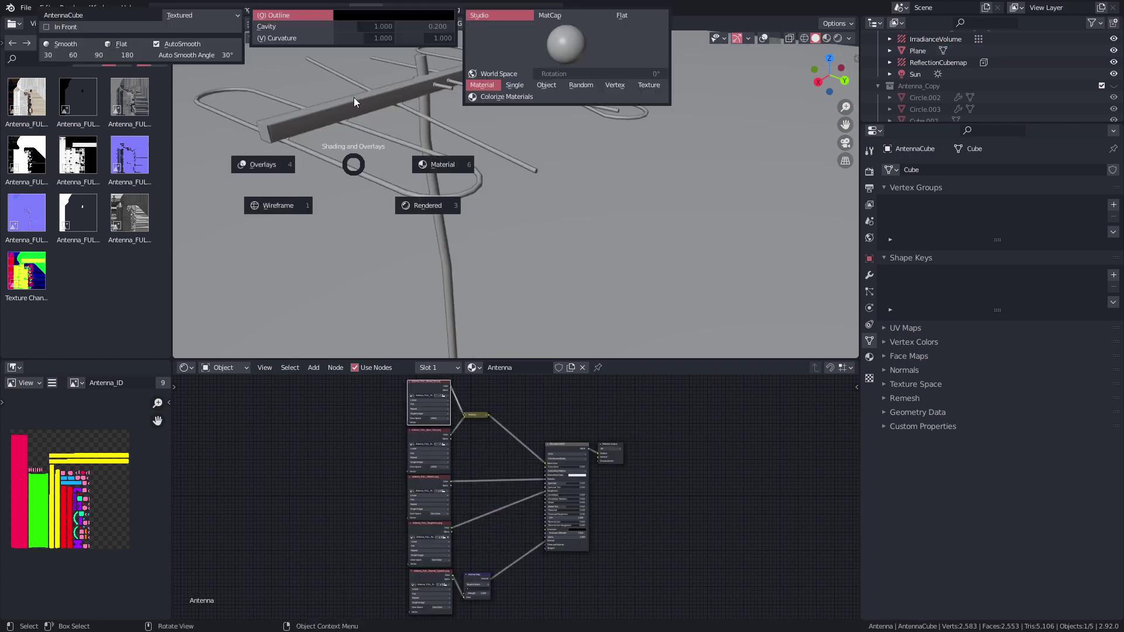
click(290, 164)
mouse_move(354, 129)
mouse_down()
mouse_move(447, 177)
mouse_move(441, 220)
mouse_move(483, 188)
mouse_move(506, 214)
mouse_move(797, 162)
mouse_up()
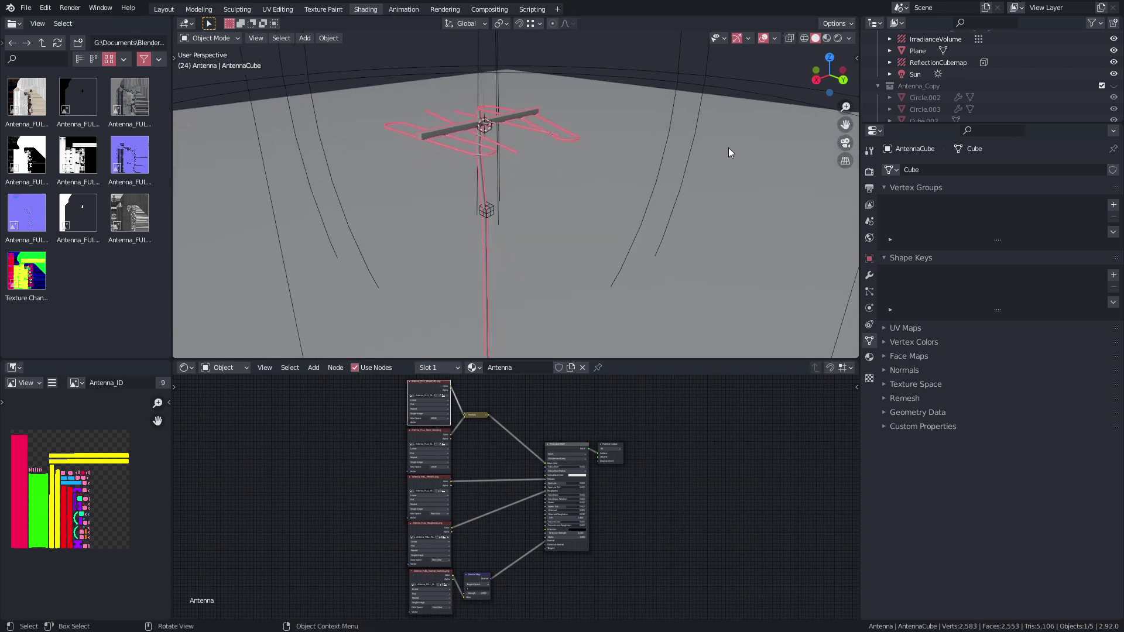
Unlink the Antenna material from the antenna and create a new material named AntennaTest
click(582, 366)
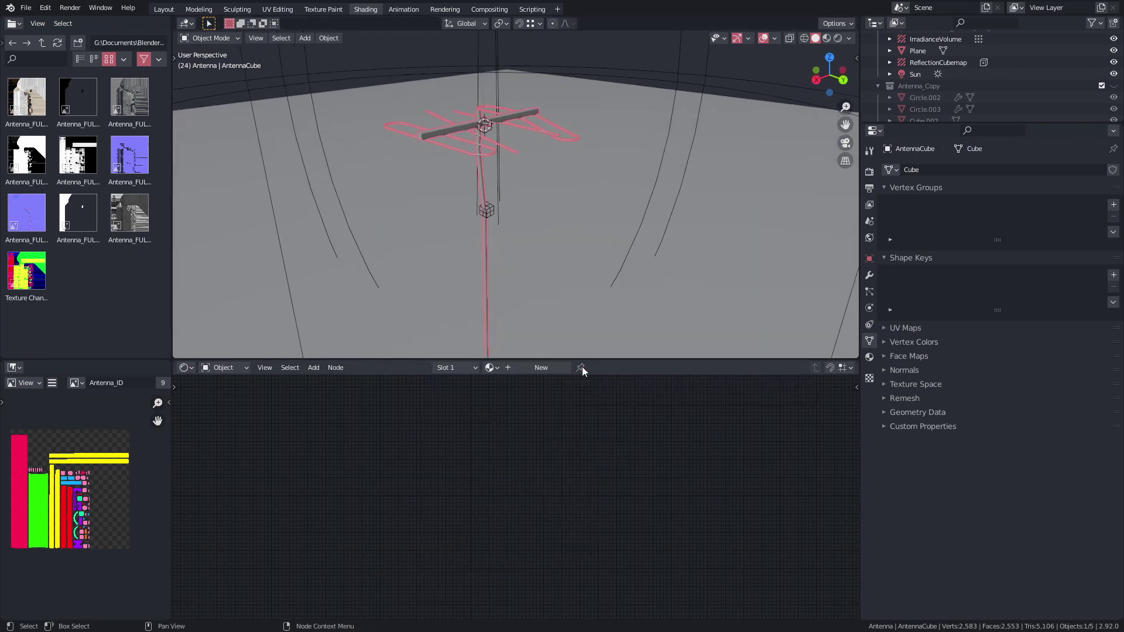
click(543, 365)
double_click(509, 368)
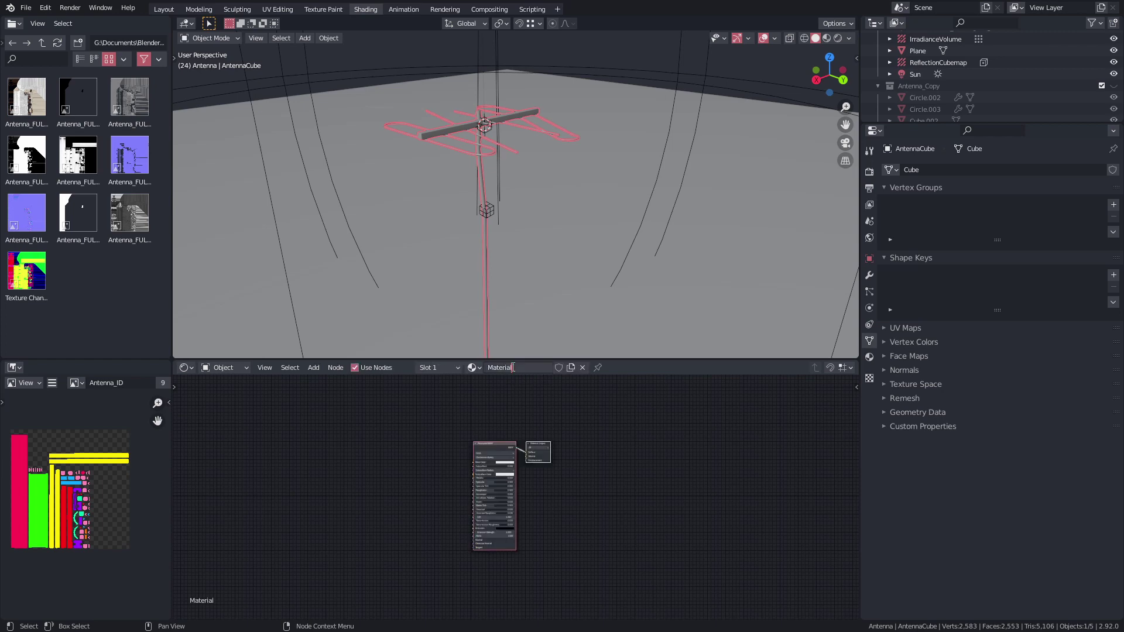
text(AntennaTest)
key(Return)
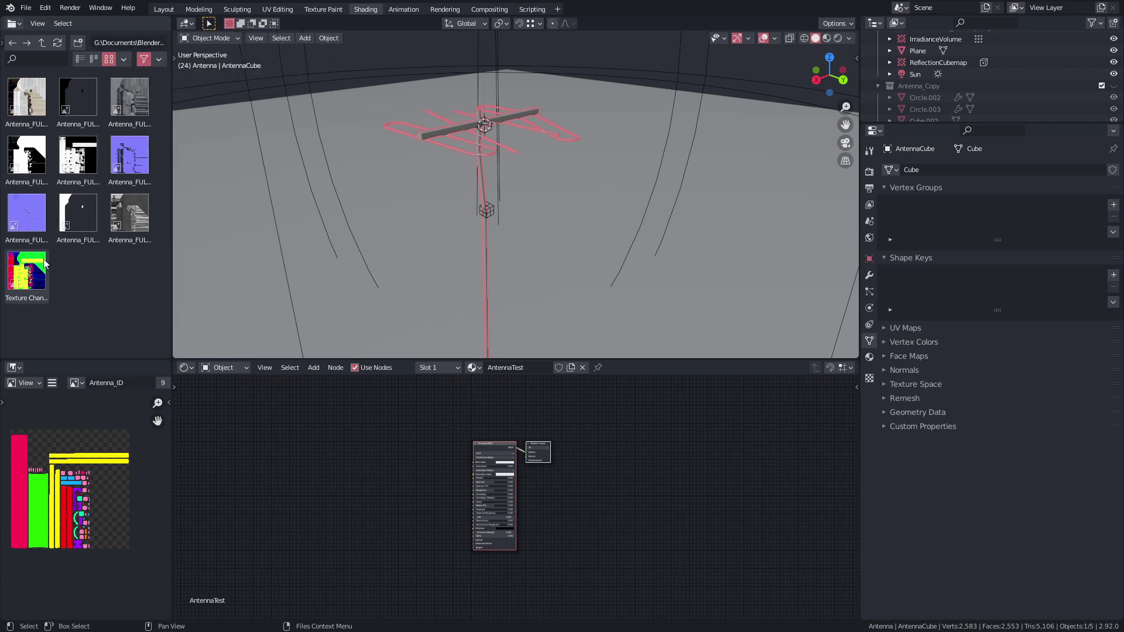
Switch the 3D viewport to Rendered shading to preview the antenna
scroll(513, 430, up, 3)
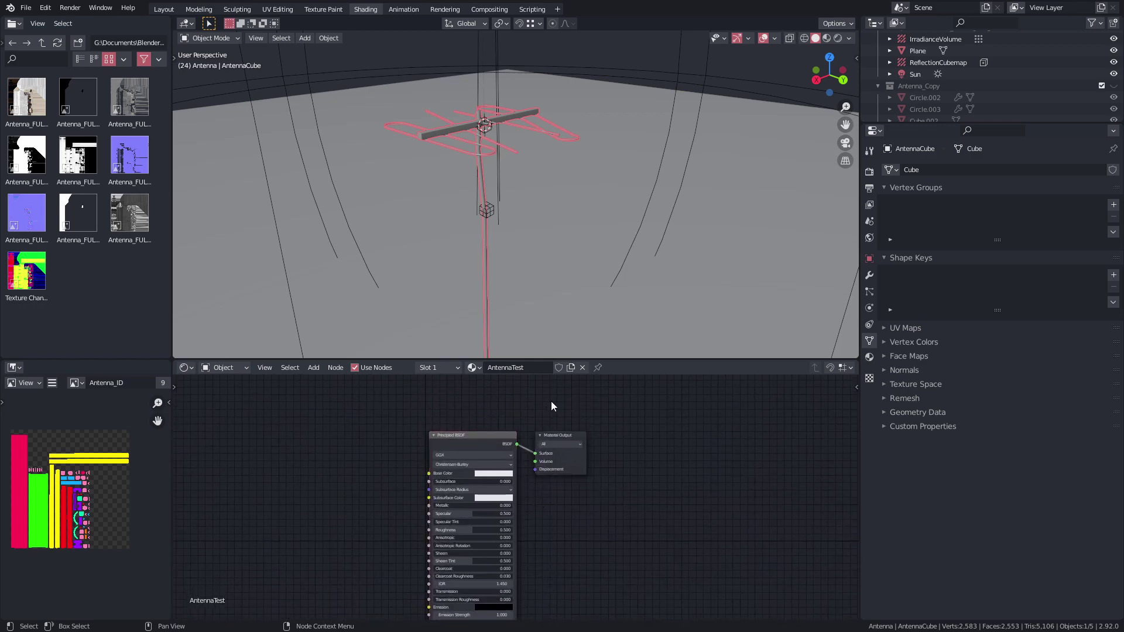
scroll(501, 156, up, 2)
key(z)
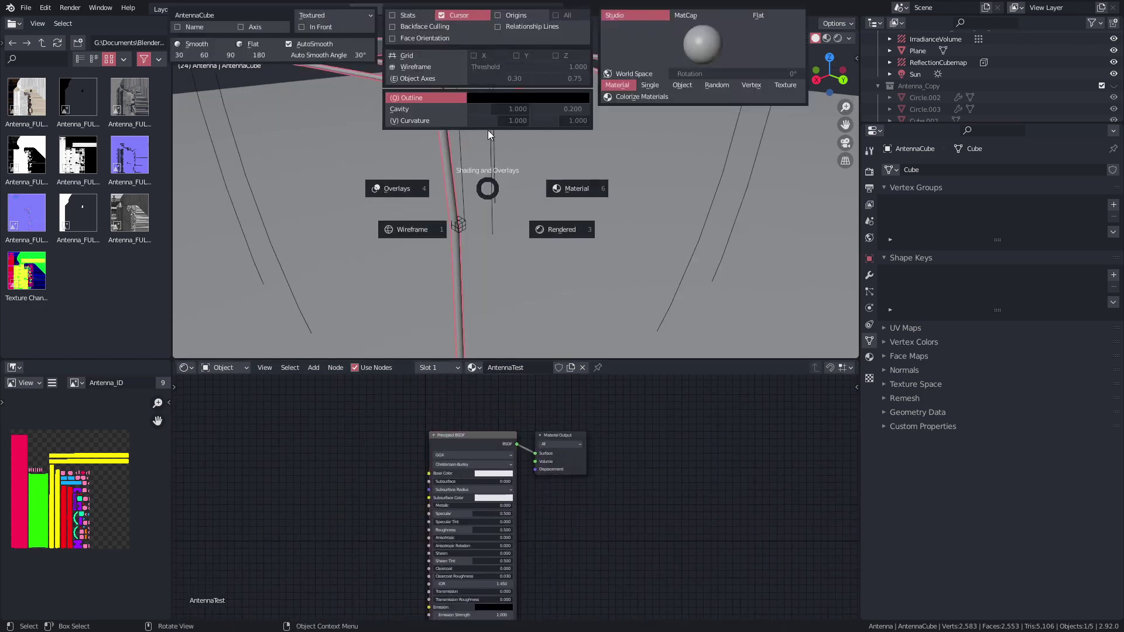
click(566, 229)
scroll(526, 176, down, 3)
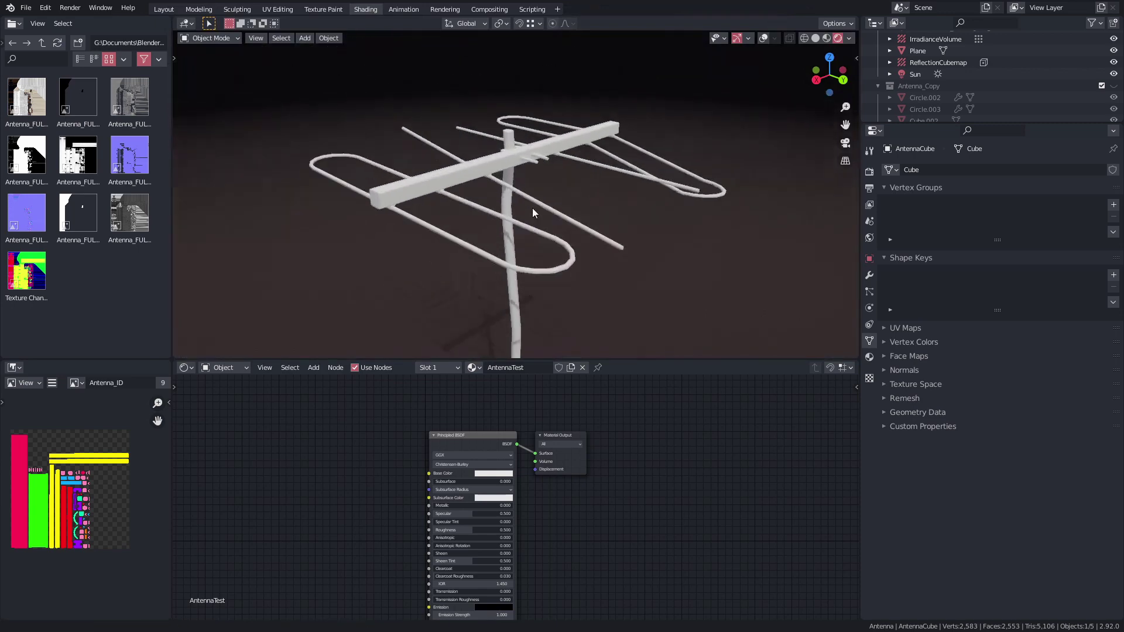
drag(522, 191, 481, 170)
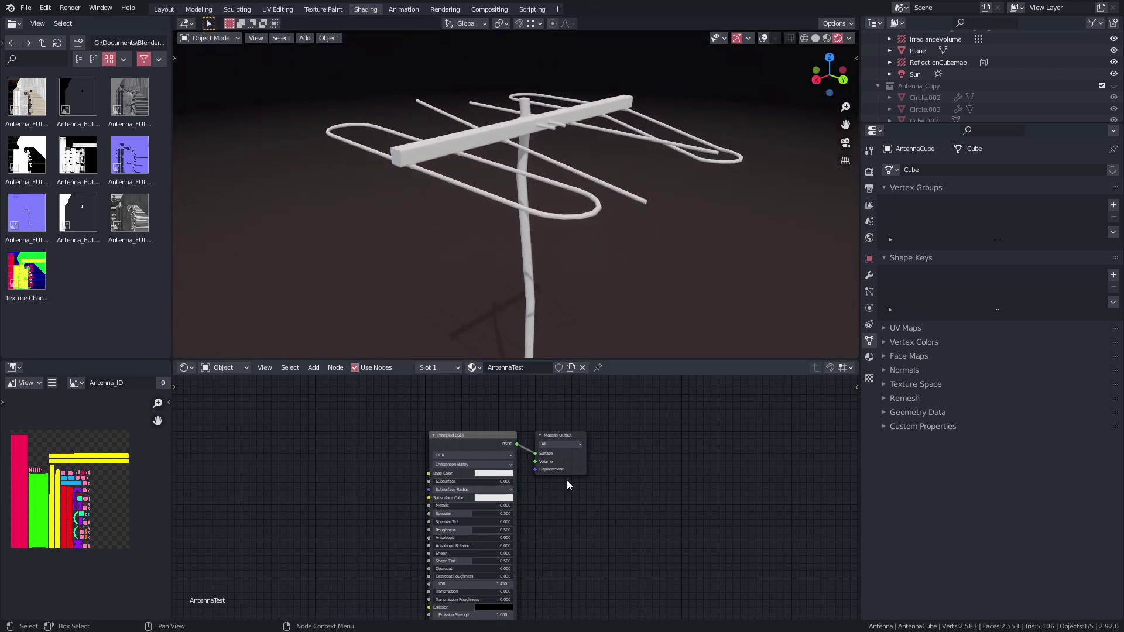
Add Texture Channel Packed.png as an image texture node beside the Principled BSDF and set its color space to Non-Color
drag(539, 479, 606, 448)
drag(399, 423, 408, 414)
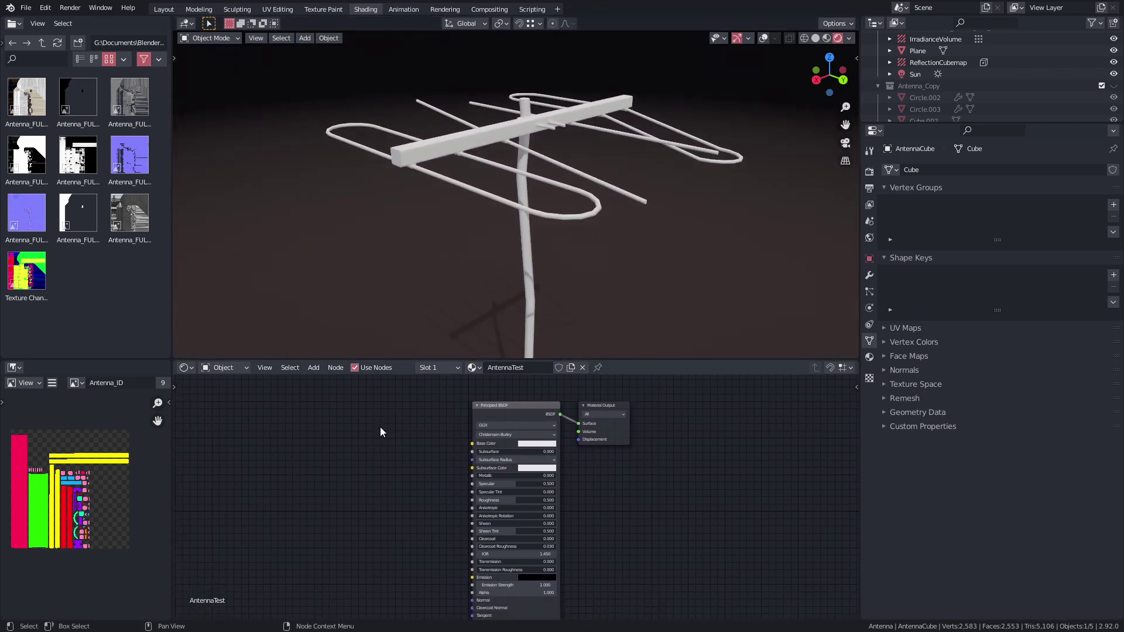
click(22, 285)
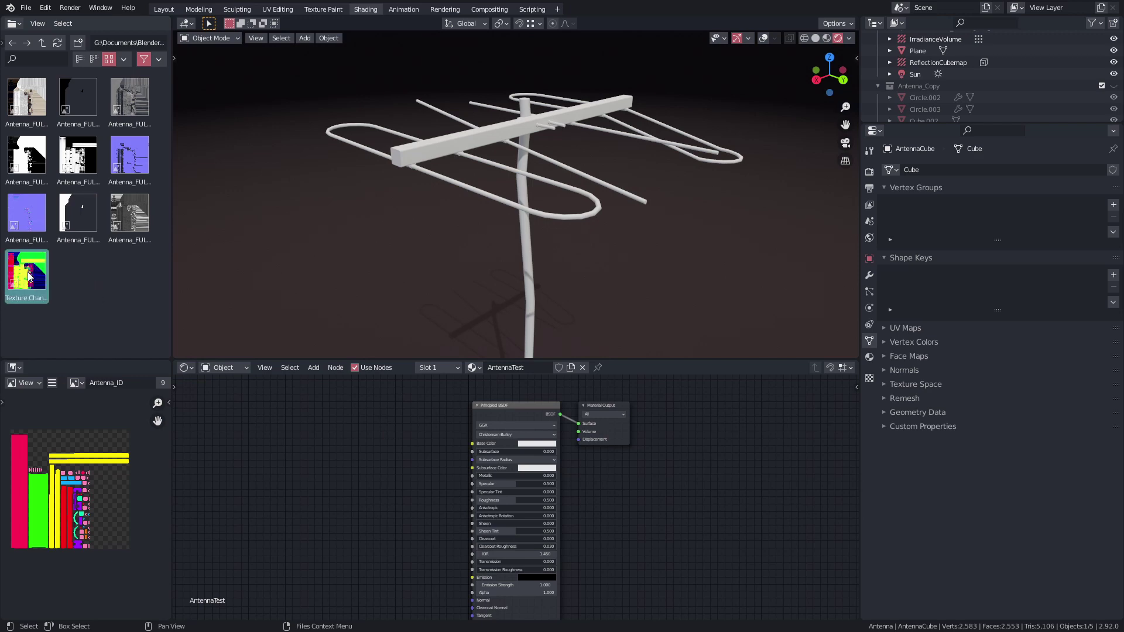
drag(22, 273, 307, 495)
scroll(416, 466, up, 3)
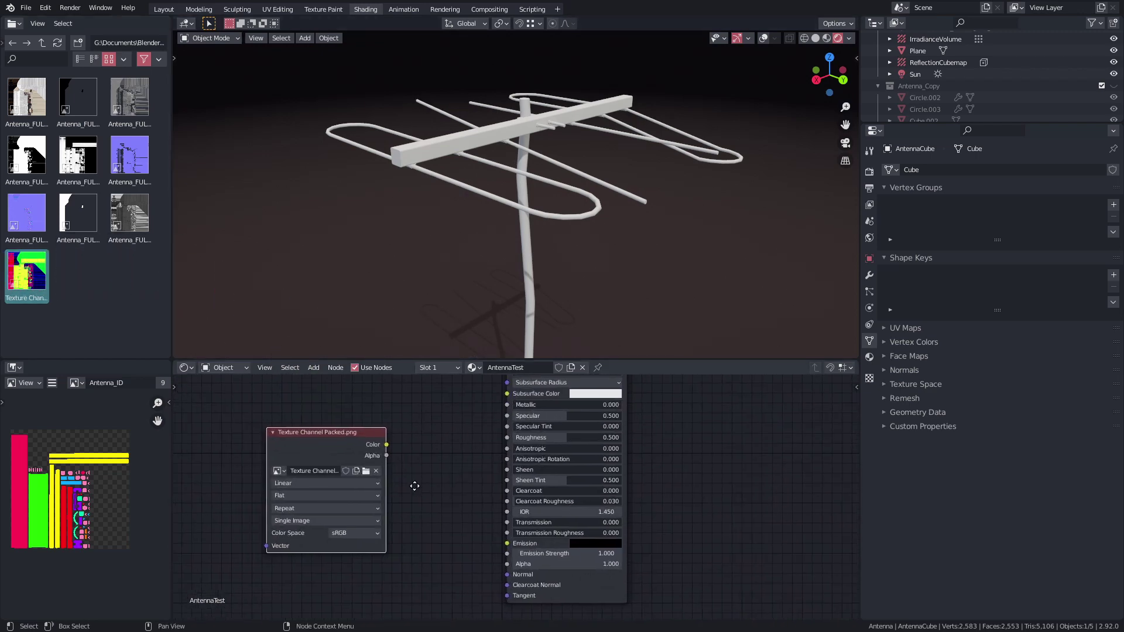
click(361, 527)
click(351, 573)
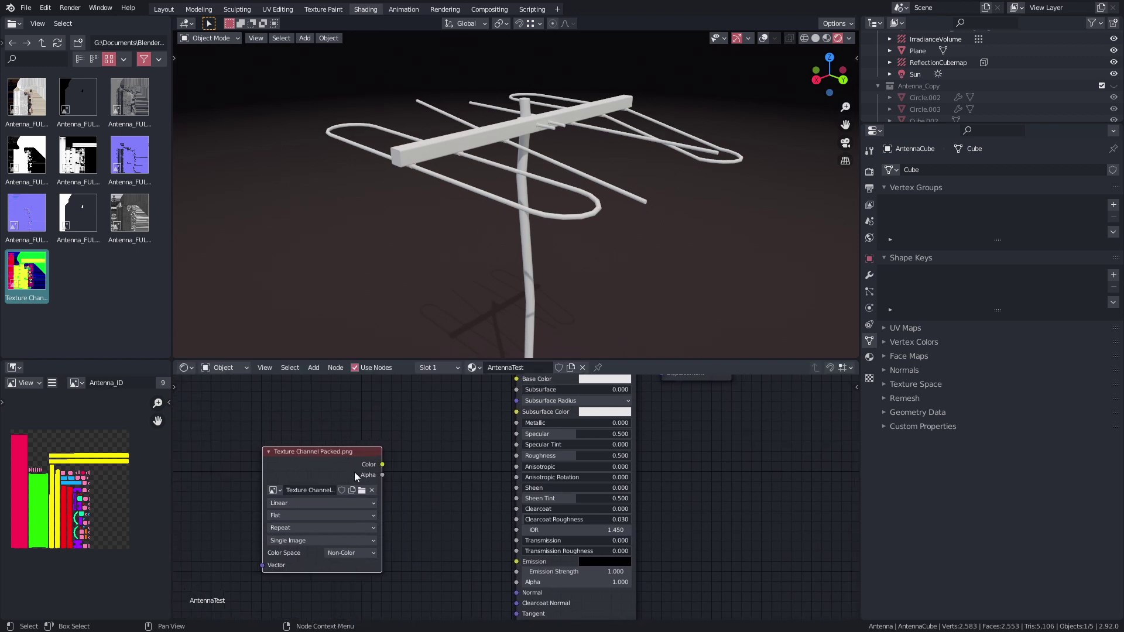
drag(341, 465, 295, 455)
Add a Separate RGB node and connect the Color output of Texture Channel Packed.png to its Image input
key(shift)
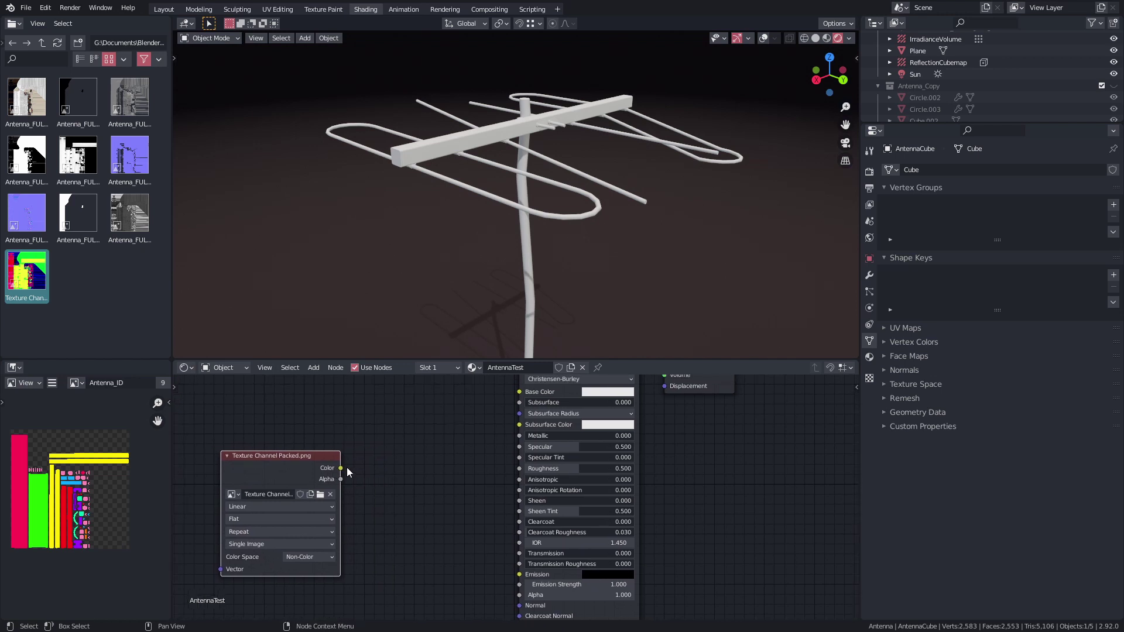
key(shift+a)
click(405, 460)
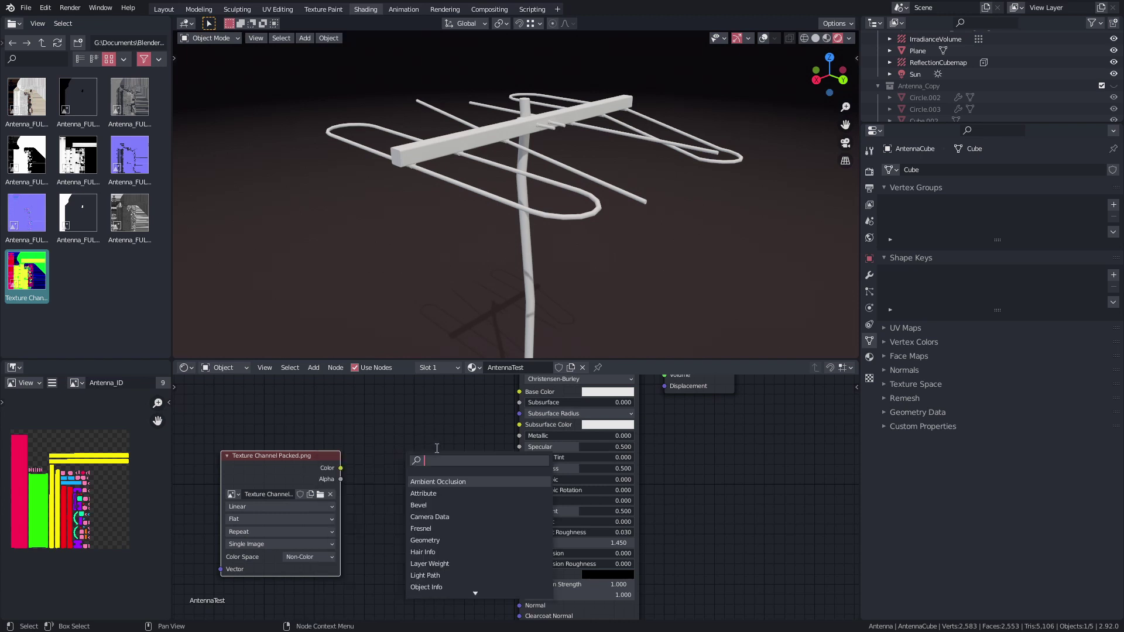
text(sep)
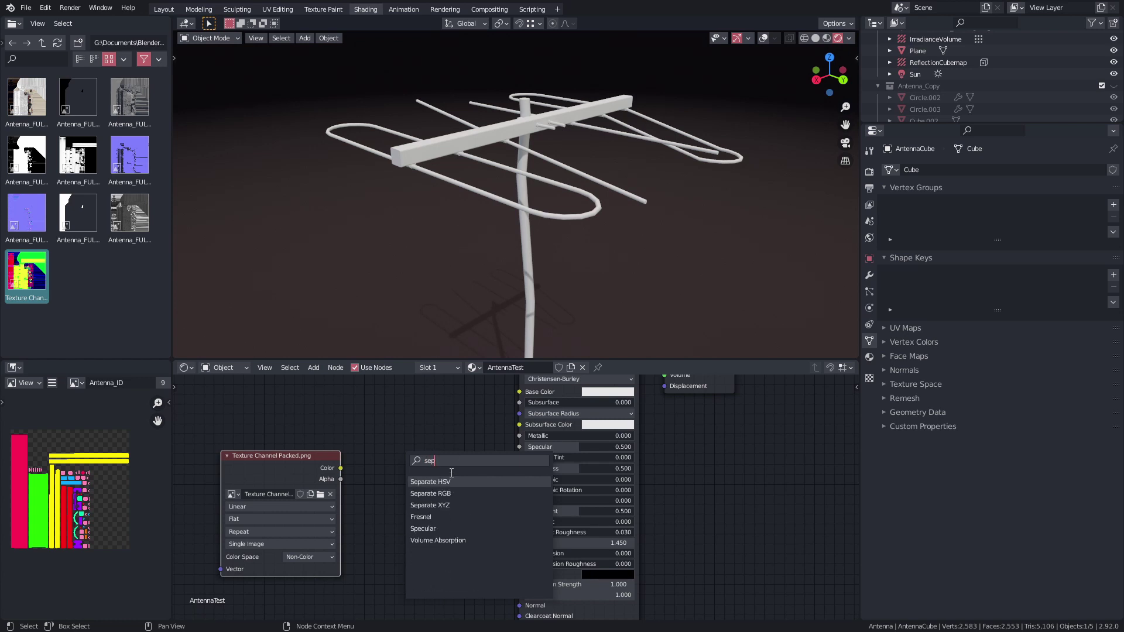
click(456, 495)
click(432, 510)
drag(310, 468, 376, 522)
drag(396, 474, 356, 472)
scroll(465, 493, up, 2)
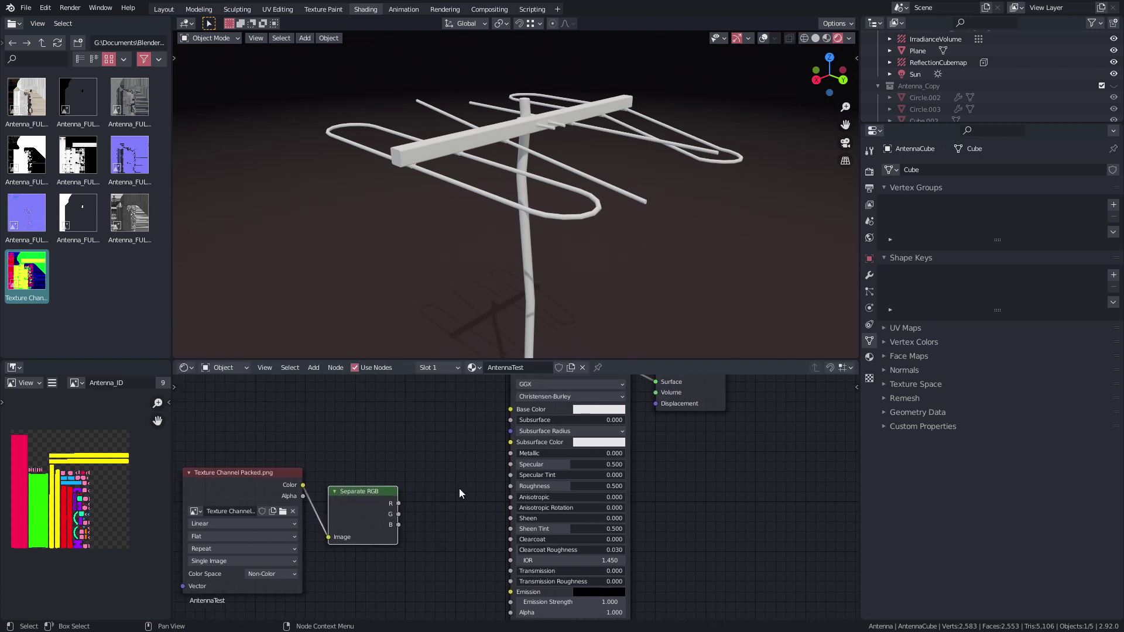
Add Antenna_FULL_Base_Color.png as an image texture node above the packed texture and connect its Color output to the Principled BSDF's Base Color
scroll(465, 492, up, 1)
scroll(437, 486, up, 2)
scroll(424, 473, up, 2)
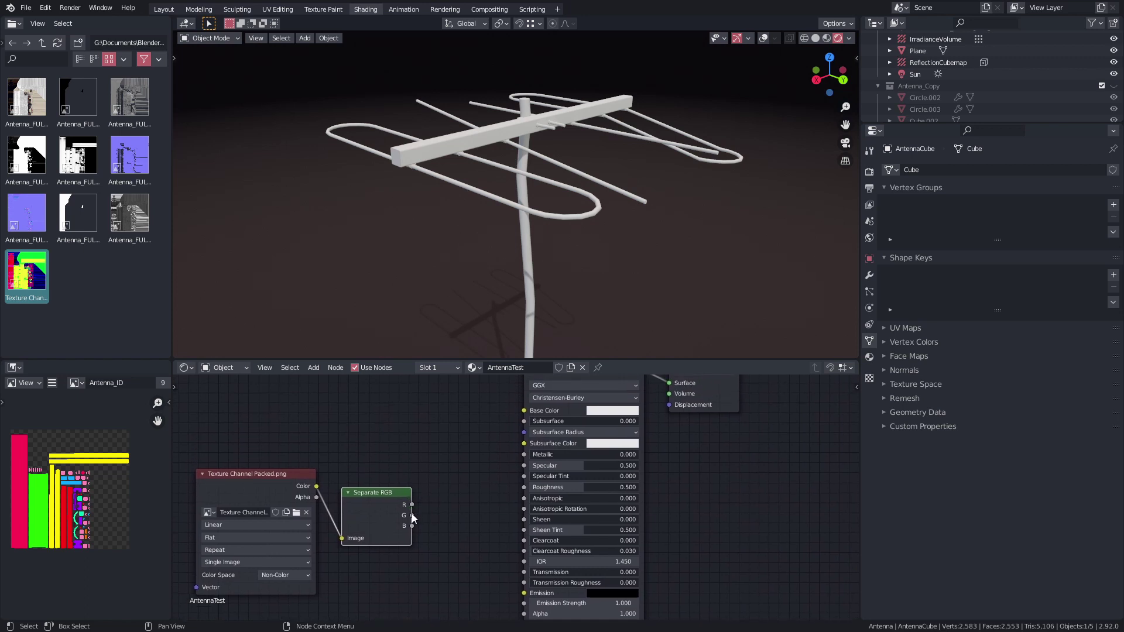
drag(412, 515, 503, 445)
scroll(367, 446, up, 2)
click(29, 94)
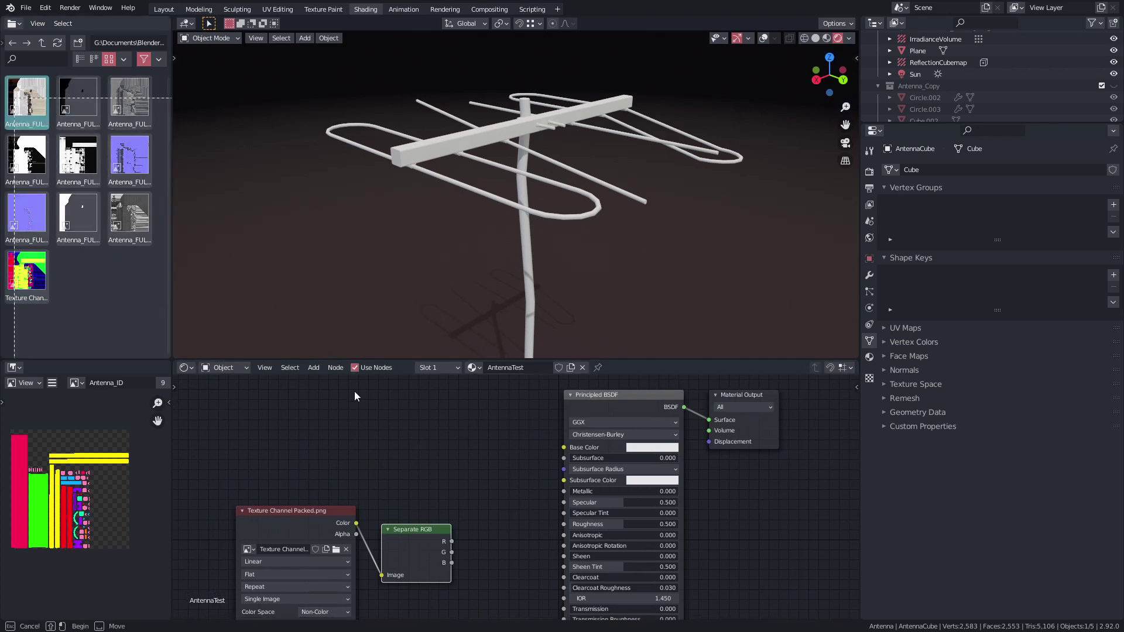
drag(17, 93, 281, 416)
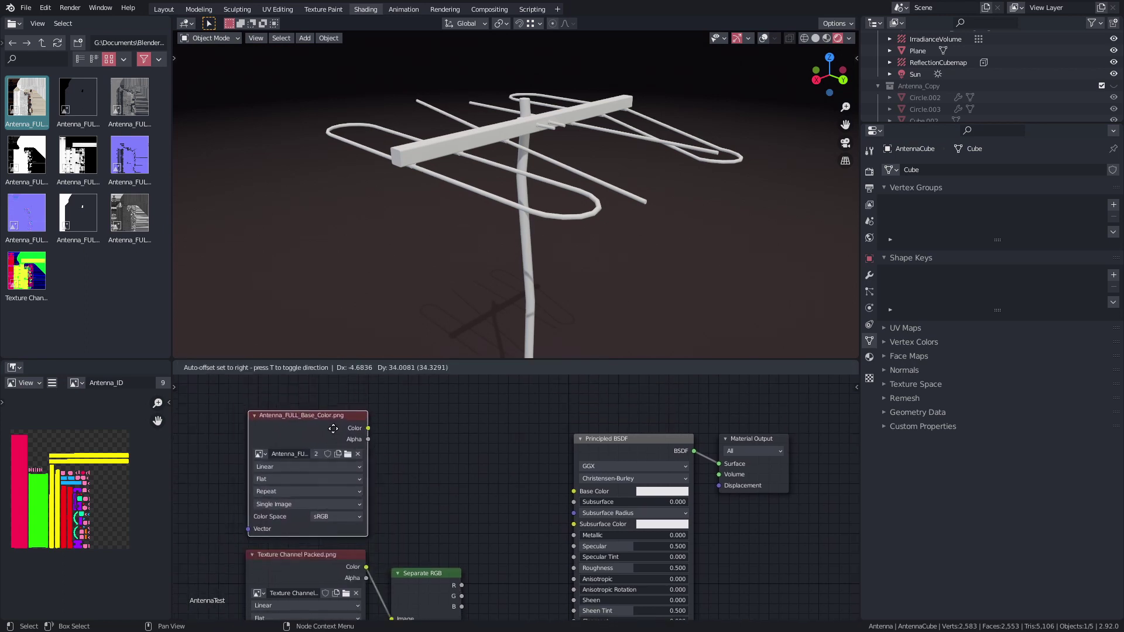
click(356, 431)
drag(364, 423, 573, 491)
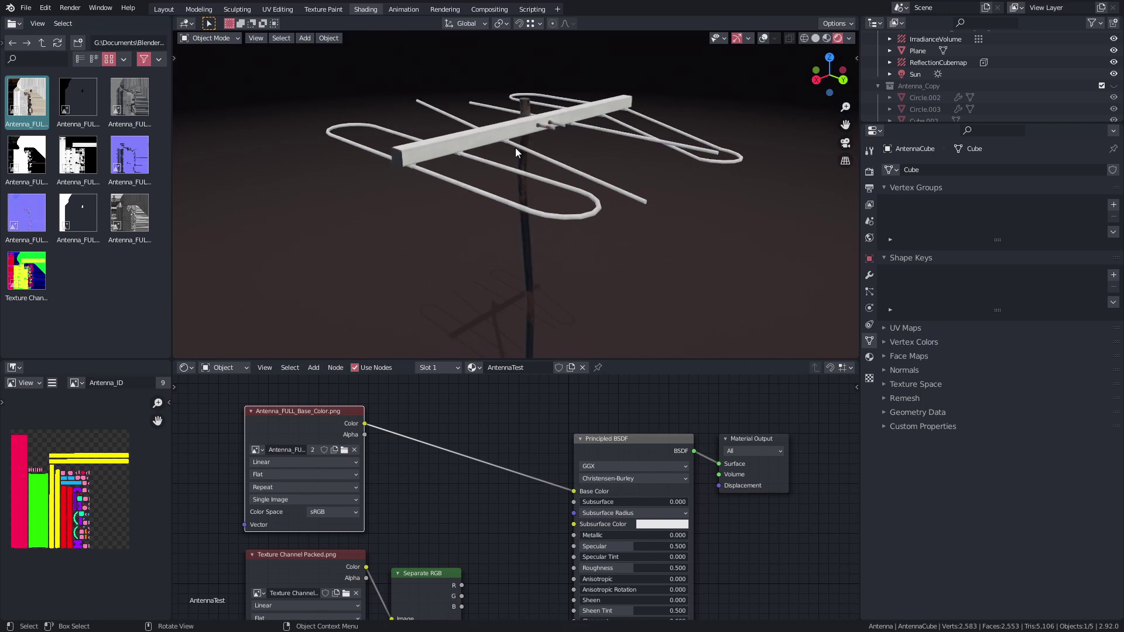
Connect the Separate RGB node's G output to Metallic and its B output to Roughness on the Principled BSDF
scroll(509, 128, up, 4)
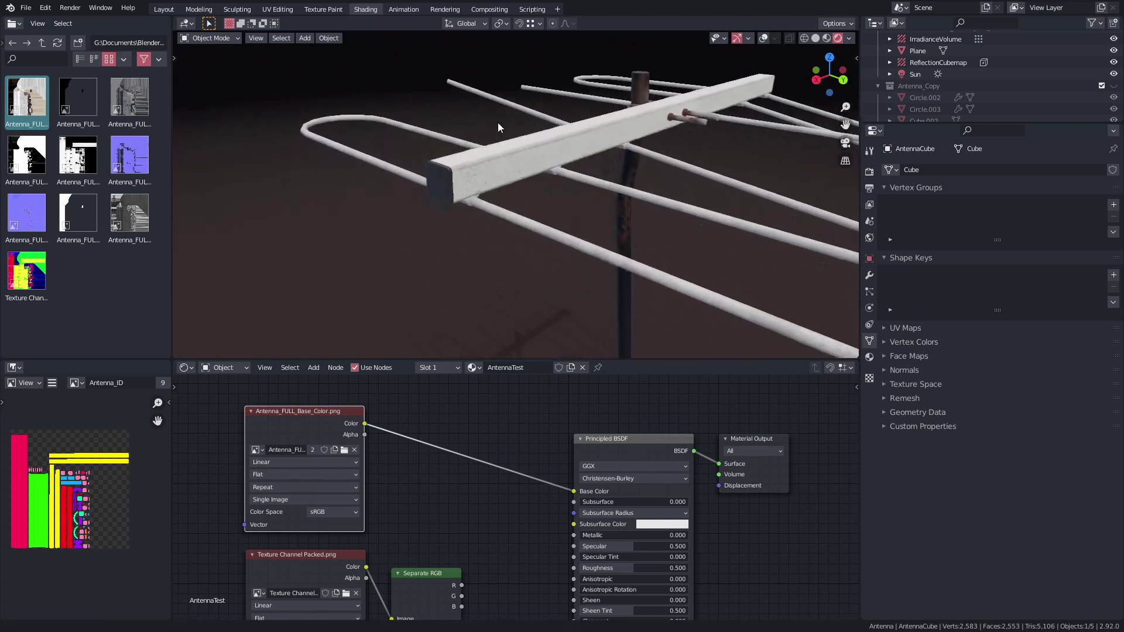
scroll(499, 122, up, 3)
scroll(500, 123, down, 4)
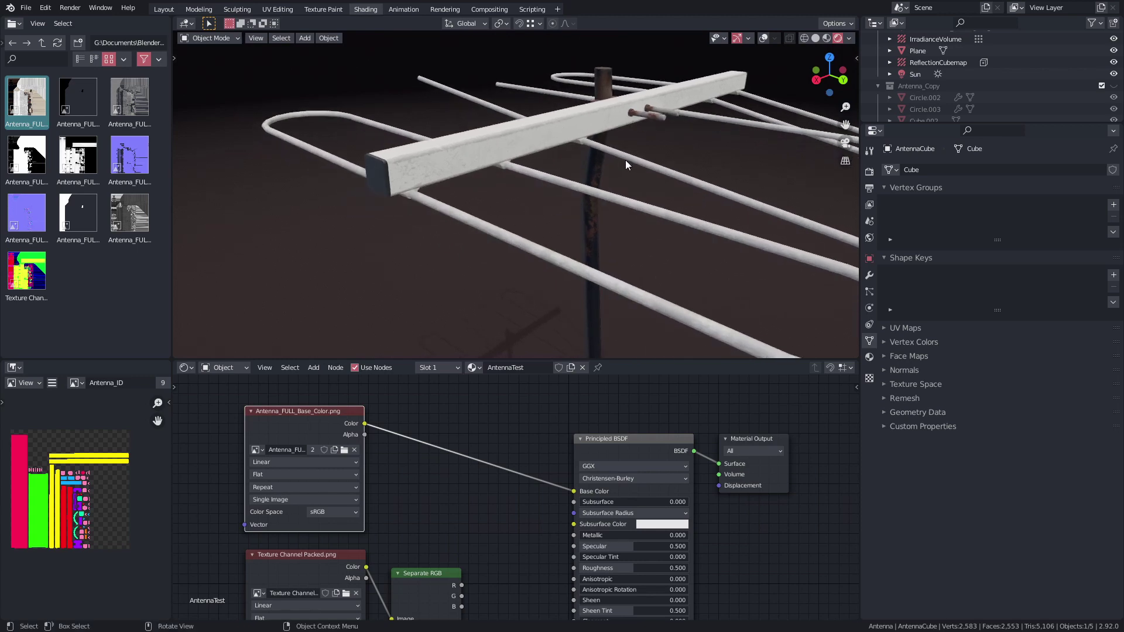
drag(500, 503, 472, 465)
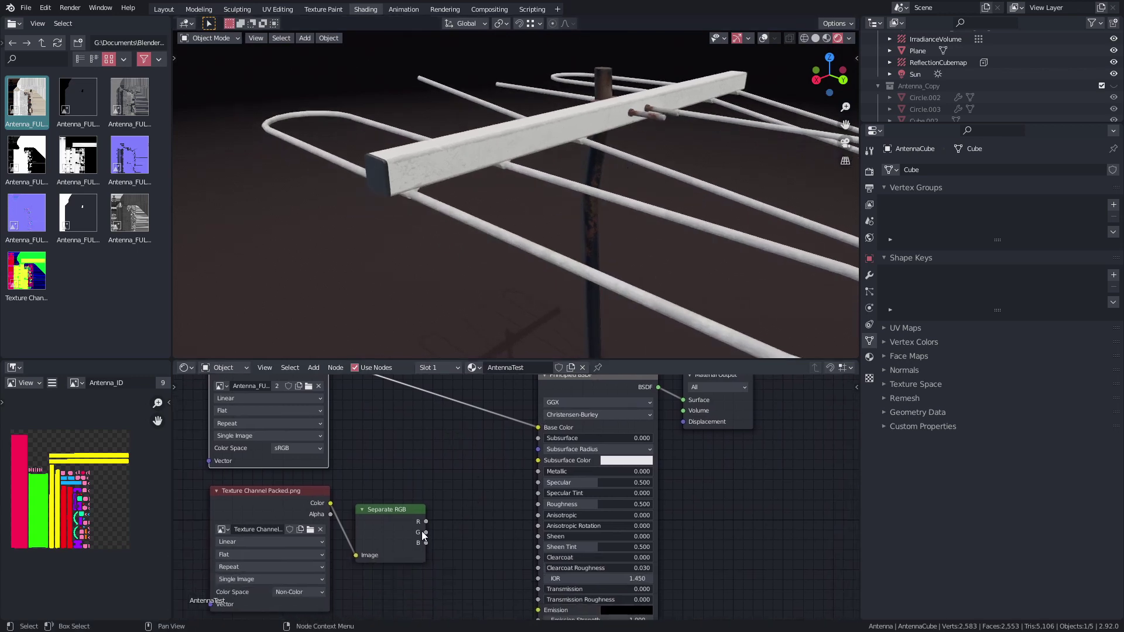
drag(425, 532, 538, 469)
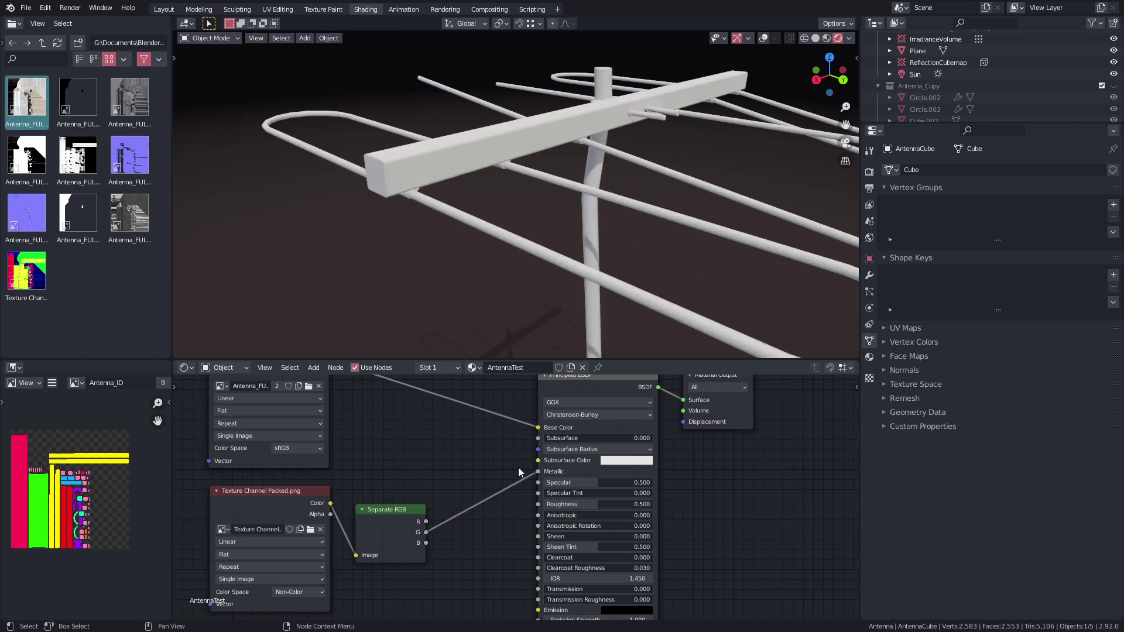
mouse_move(497, 160)
mouse_down()
mouse_move(454, 156)
mouse_move(594, 174)
mouse_move(501, 174)
mouse_up()
drag(381, 492, 491, 451)
drag(532, 168, 470, 179)
drag(346, 439, 378, 505)
scroll(307, 504, down, 2)
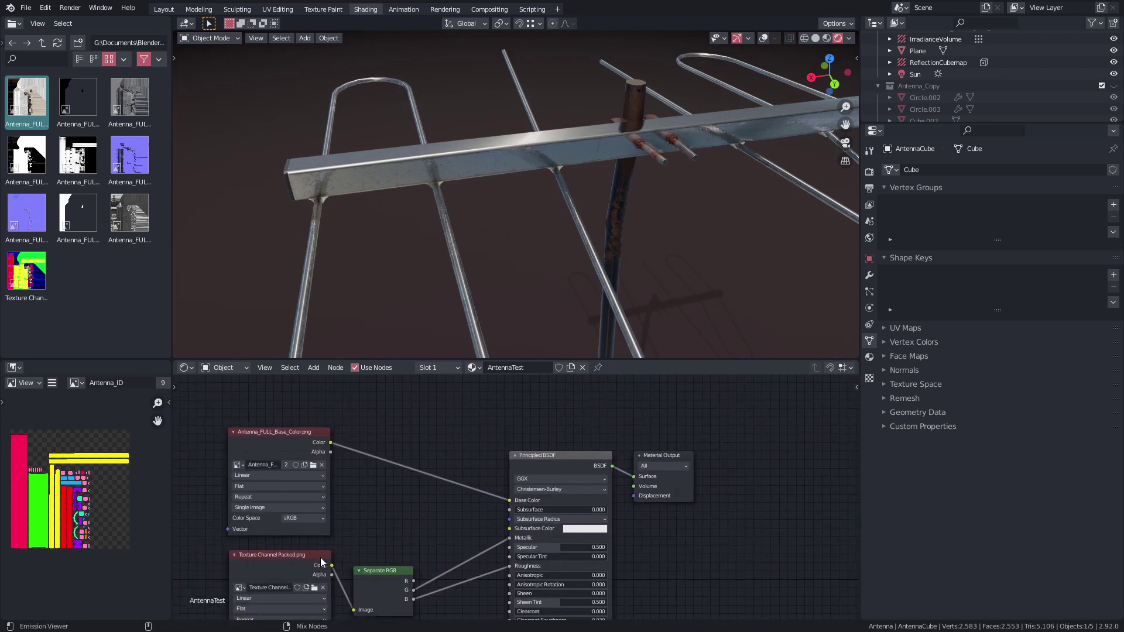
Add a Mix color node fed by the Color output of Antenna_FULL_Base_Color.png
drag(523, 462, 372, 452)
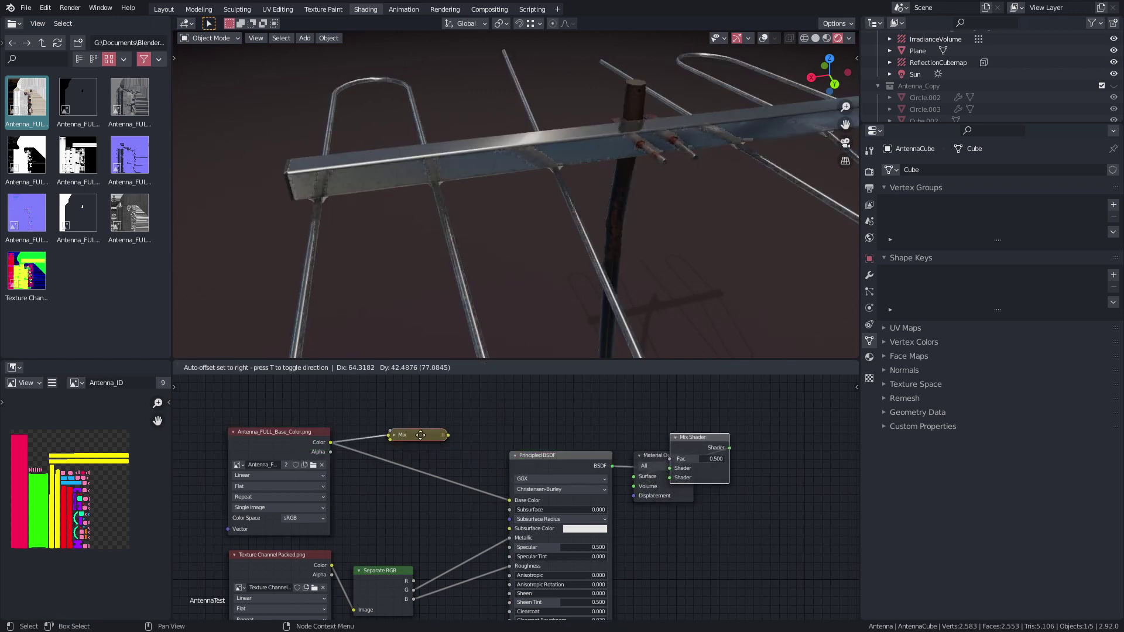
click(420, 435)
Delete the stray Mix Shader node and connect the Principled BSDF output directly to the Material Output's Surface, spacing the output node farther away
drag(702, 434, 640, 398)
drag(676, 458, 787, 458)
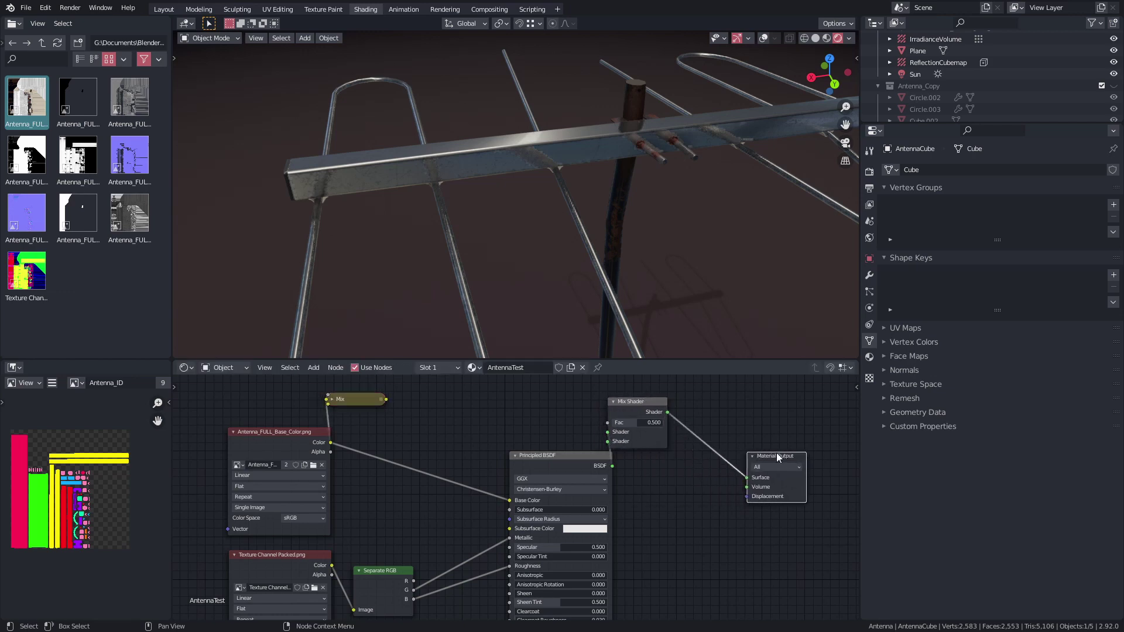
click(553, 441)
click(637, 410)
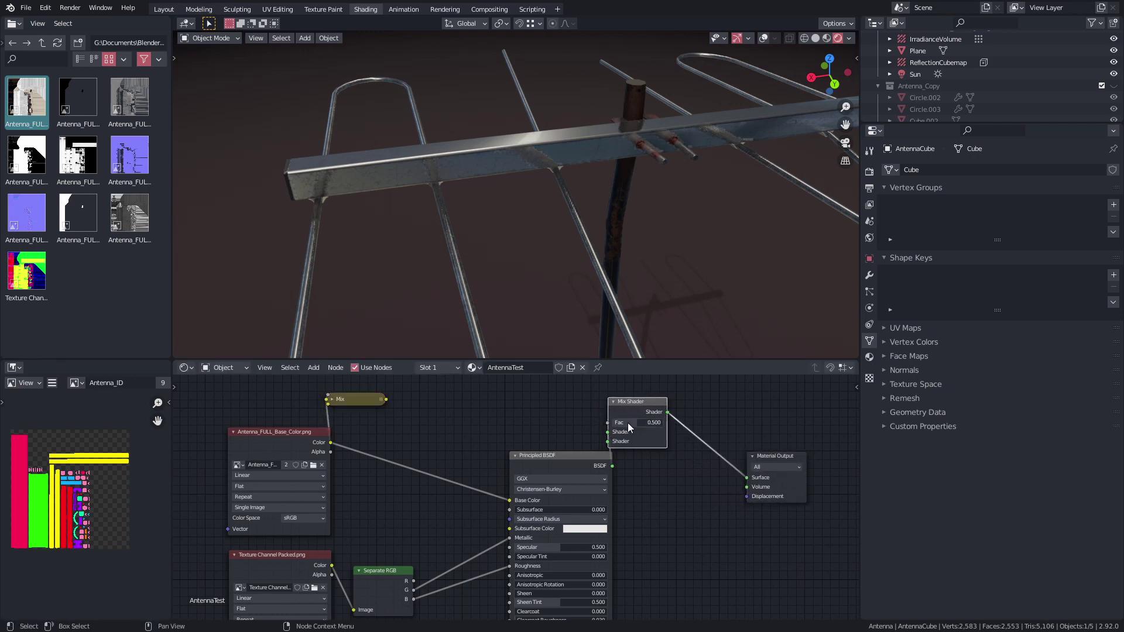
key(x)
drag(611, 466, 746, 478)
scroll(457, 421, left, 3)
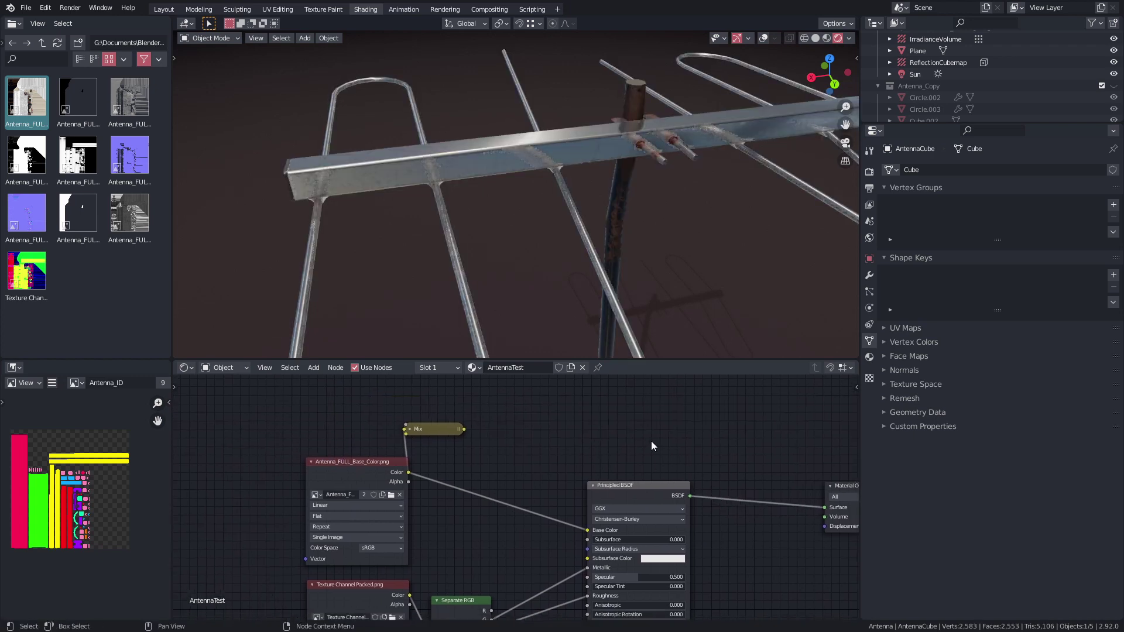
Place the Mix node between the base color texture and the Principled BSDF, connect its output to Base Color, and expand it
drag(458, 422, 543, 451)
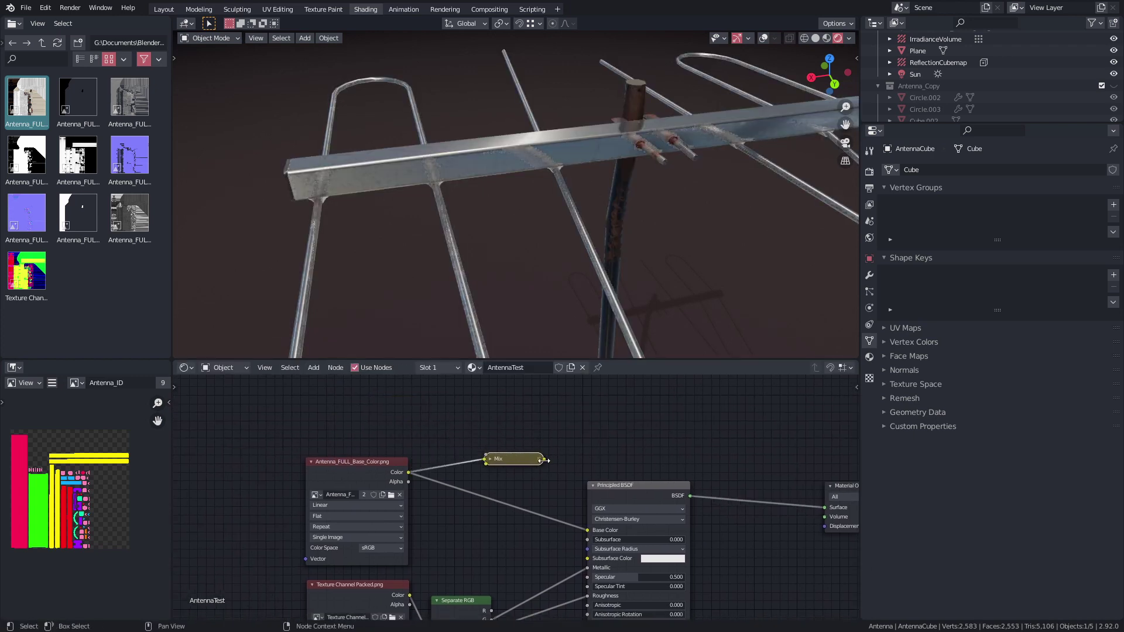
scroll(547, 445, down, 2)
scroll(522, 437, right, 1)
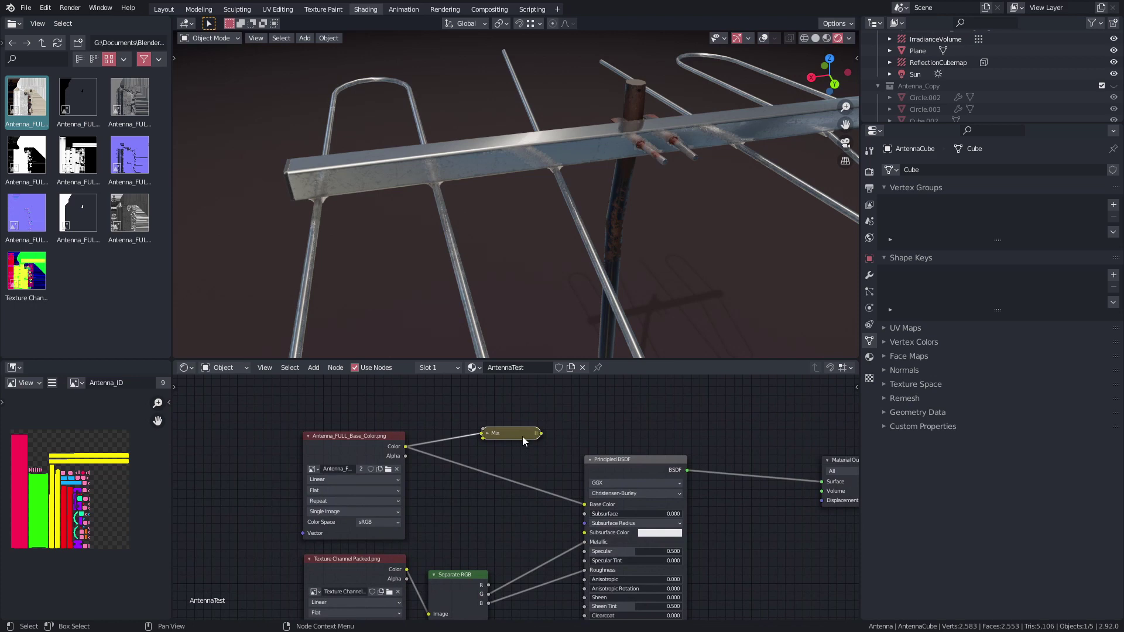
drag(541, 434, 585, 503)
click(486, 434)
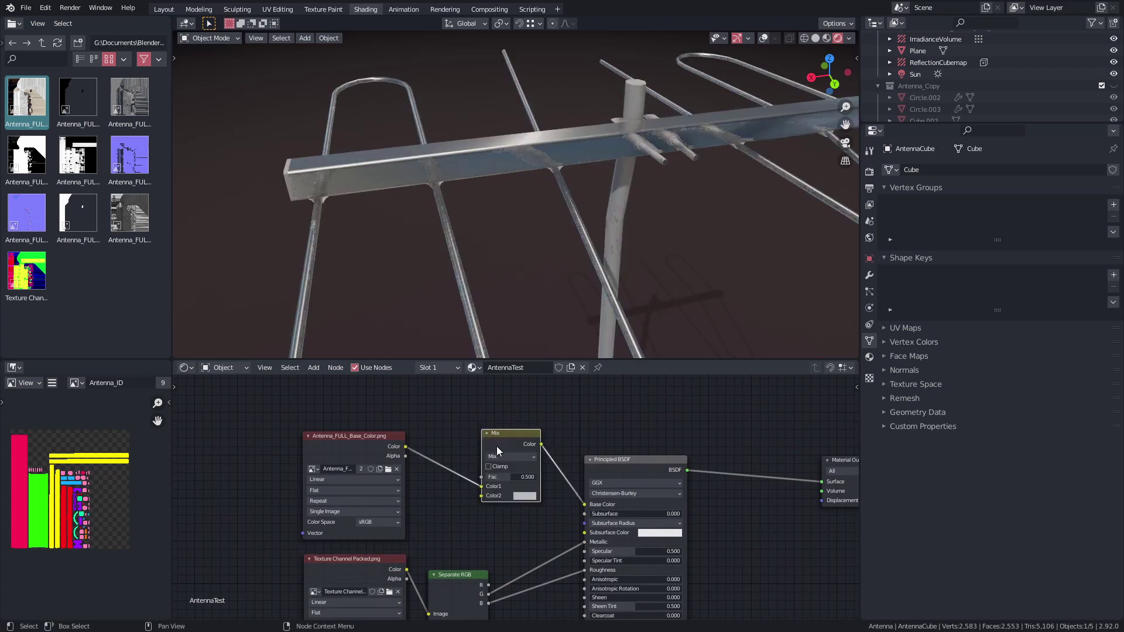
Connect the Separate RGB node's R output to the Mix node's Color2, with blending mode Multiply and Fac 1.000
drag(488, 585, 482, 495)
click(511, 457)
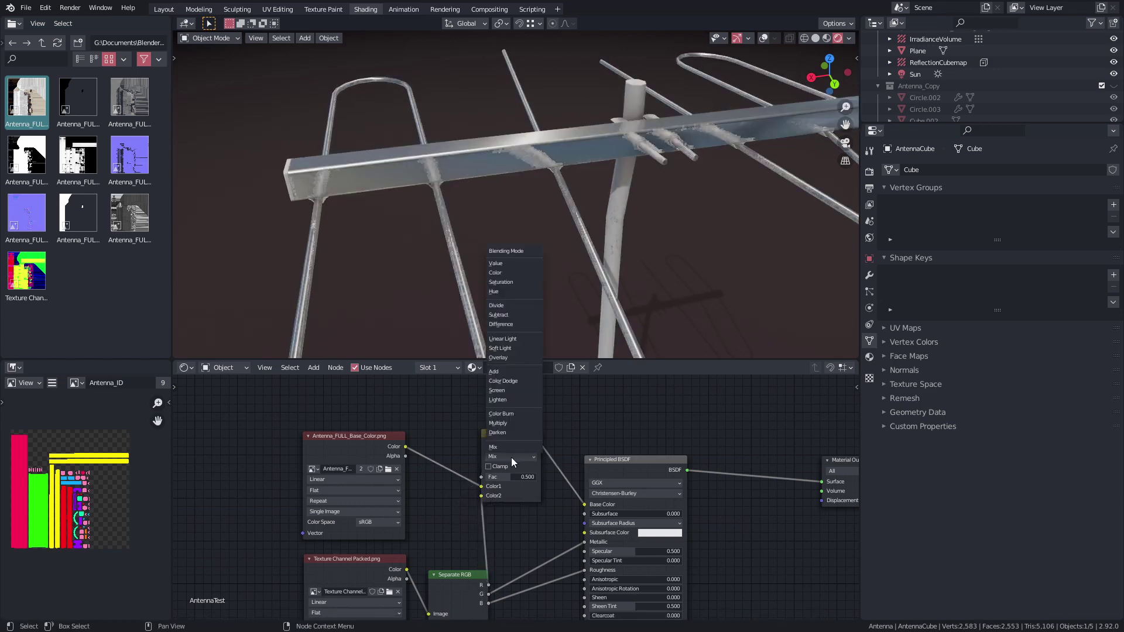
click(507, 426)
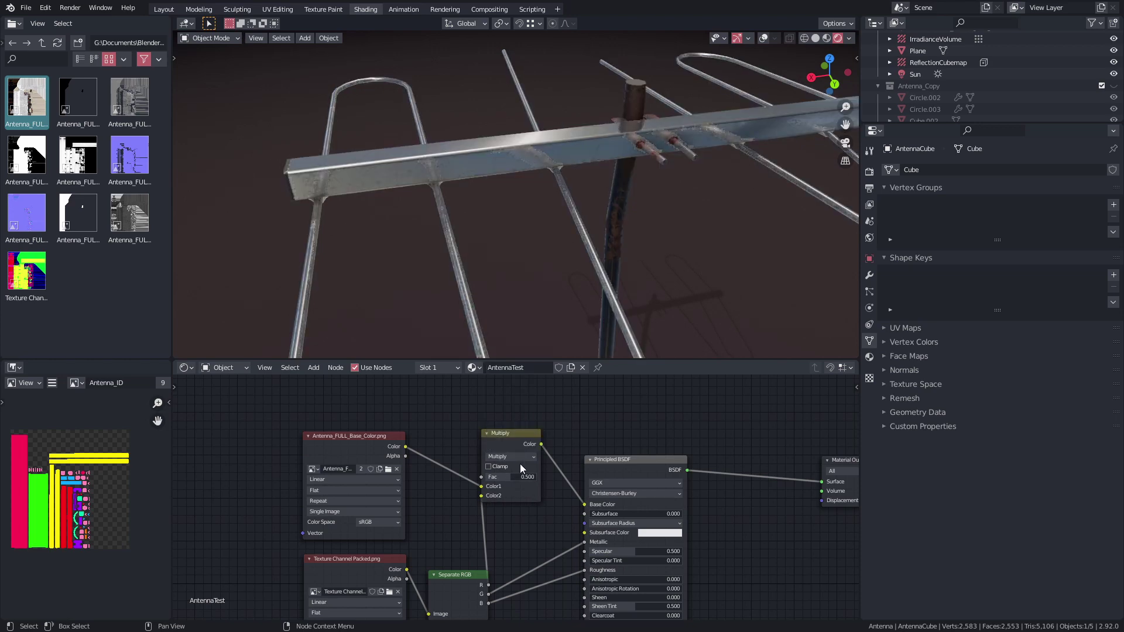
drag(508, 478, 539, 477)
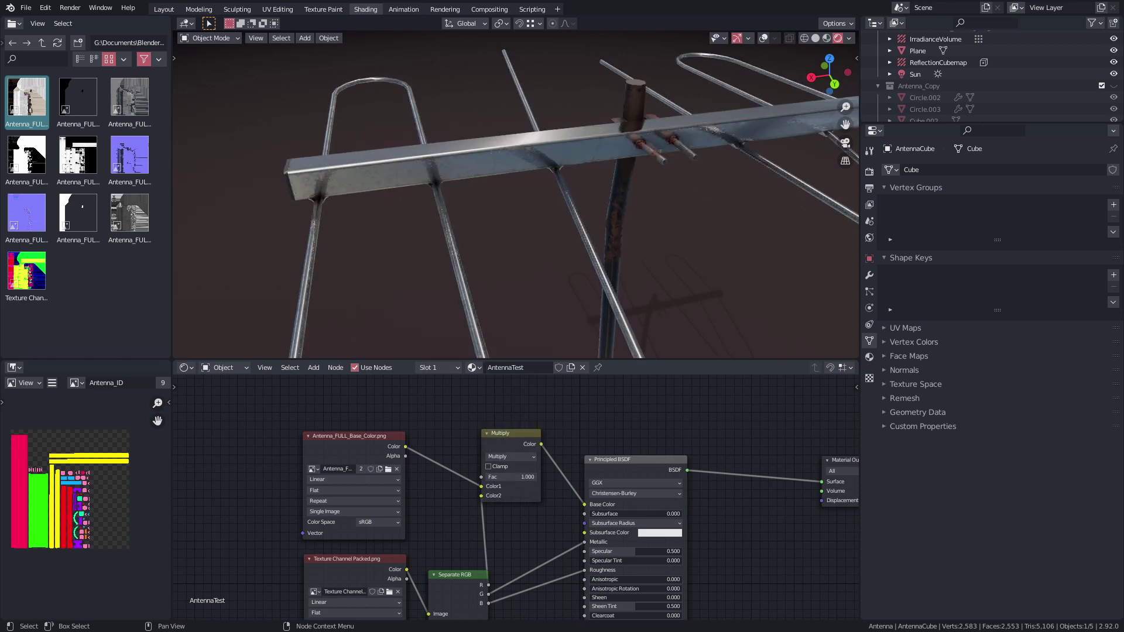
Add Antenna_FULL_Normal_OpenGL.png as an image texture node below the packed texture node
drag(428, 139, 375, 155)
scroll(508, 448, down, 3)
scroll(508, 447, down, 2)
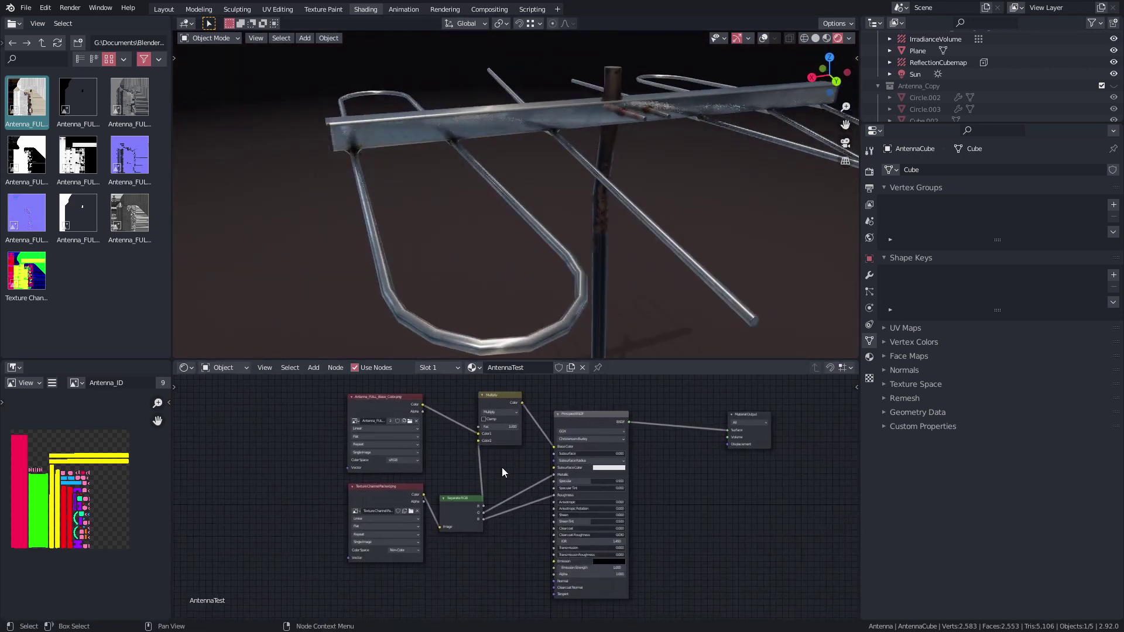
scroll(476, 480, up, 2)
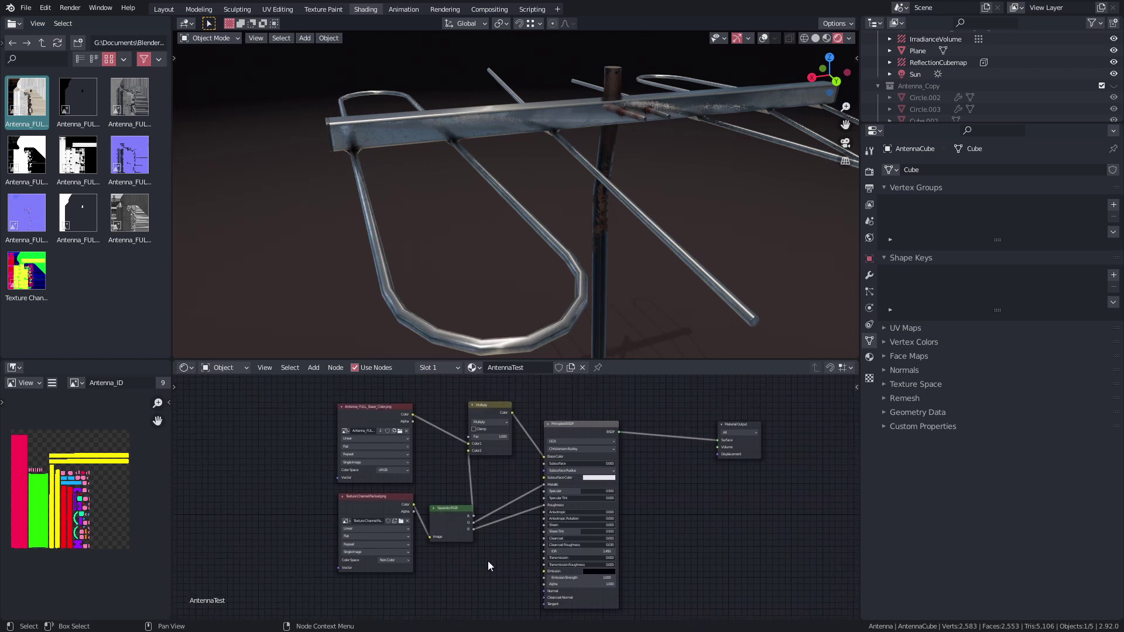
scroll(497, 556, down, 3)
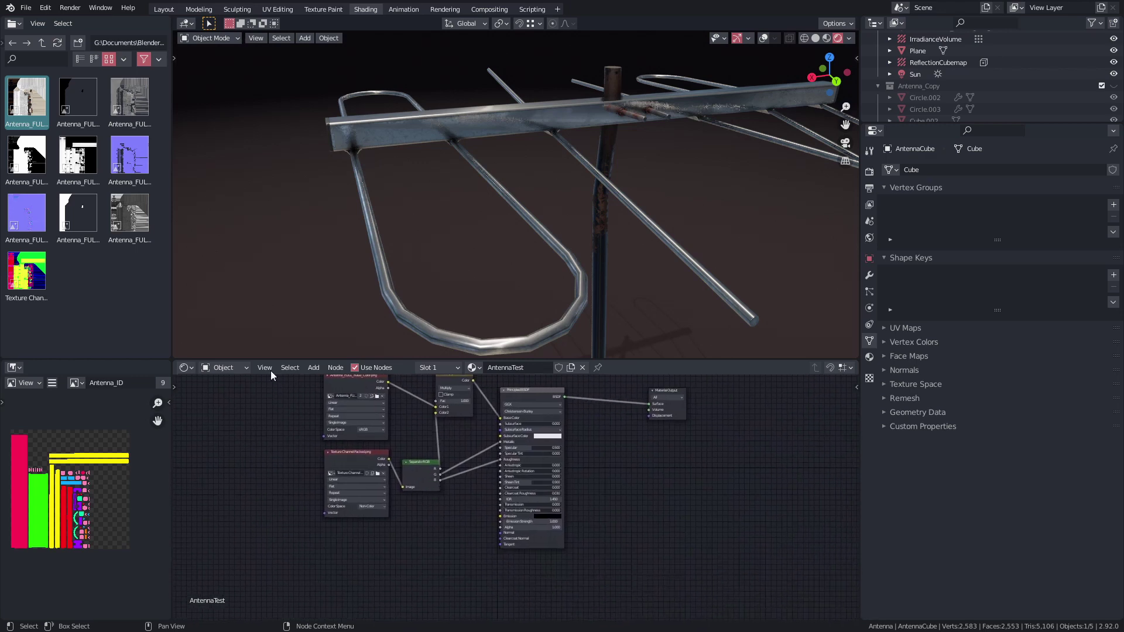
click(129, 154)
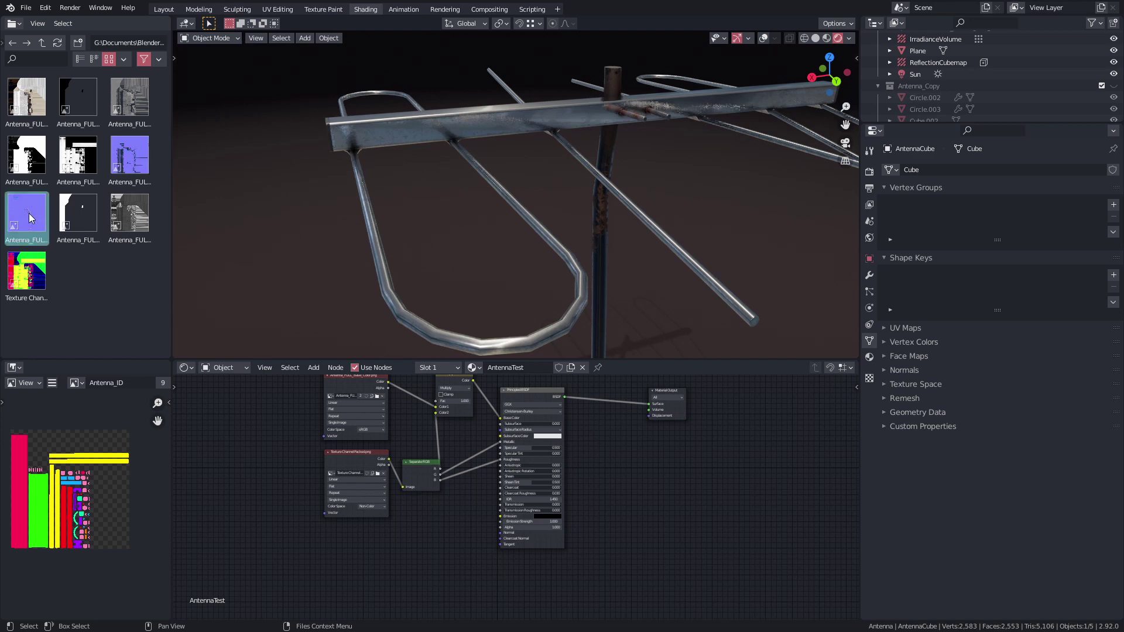
drag(35, 221, 465, 491)
scroll(465, 490, up, 2)
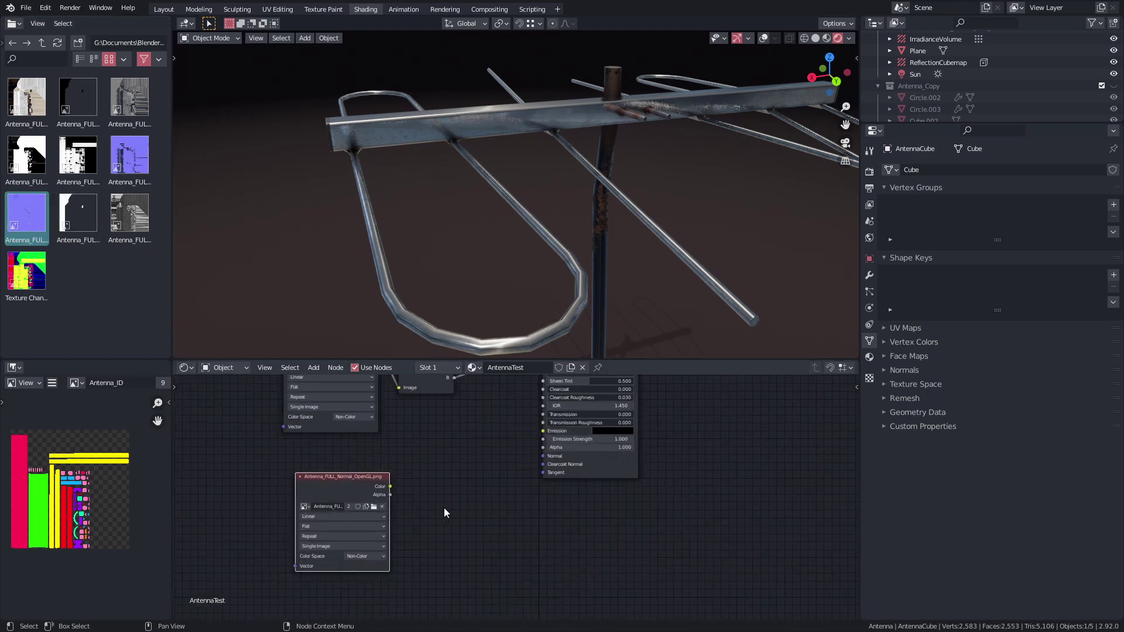
click(375, 553)
drag(343, 486, 326, 458)
Add a Normal Map node and link the normal texture's Color through it to the Principled BSDF's Normal input
key(shift+a)
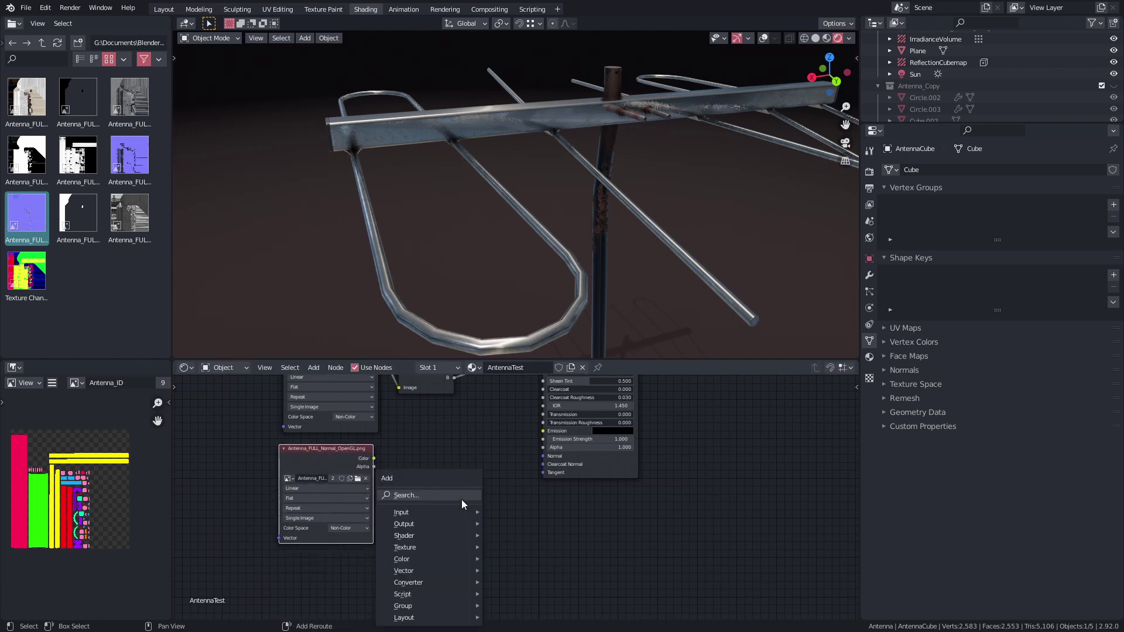
click(458, 498)
text(normal)
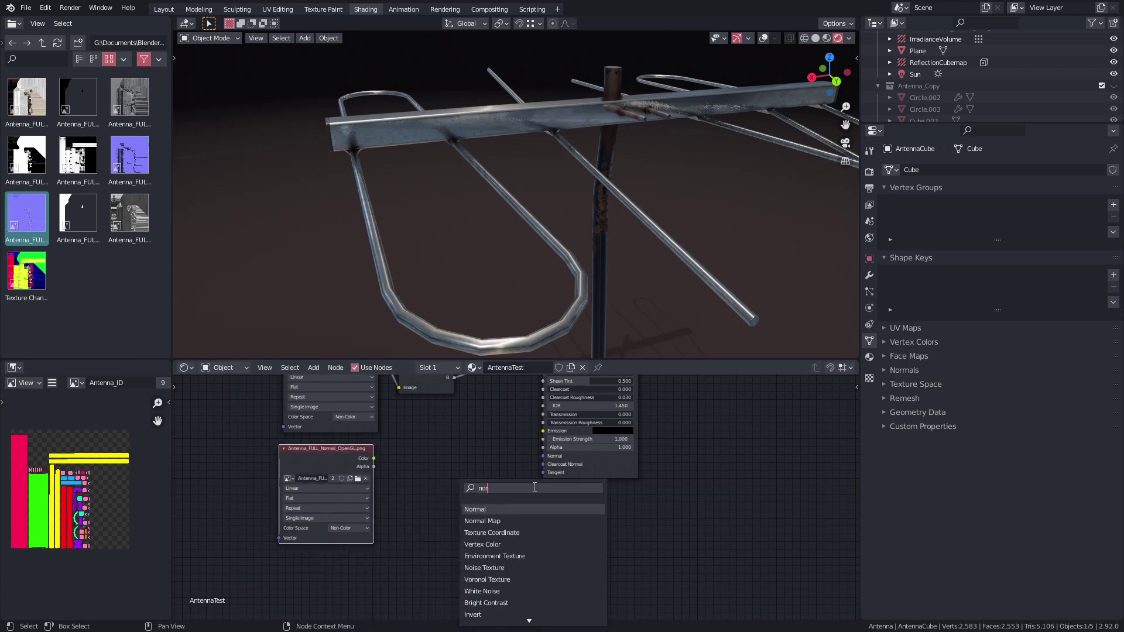
click(481, 521)
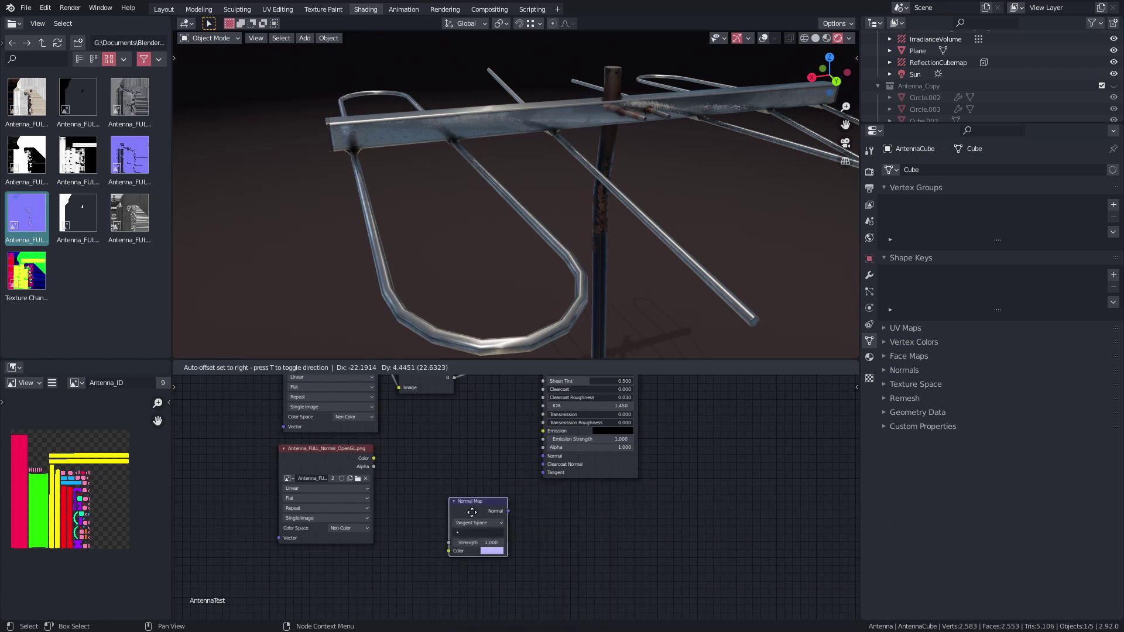
click(431, 499)
drag(374, 458, 410, 522)
drag(469, 483, 545, 455)
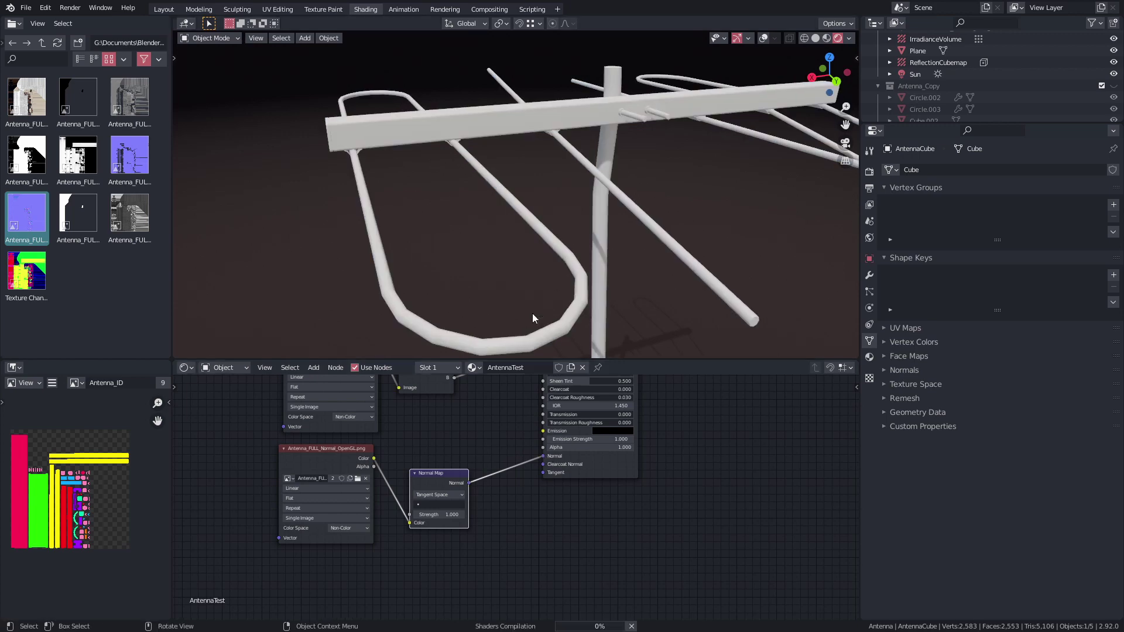
Examine the antenna's rendered surface detail up close and review the complete AntennaTest node setup
drag(616, 110, 549, 181)
click(554, 182)
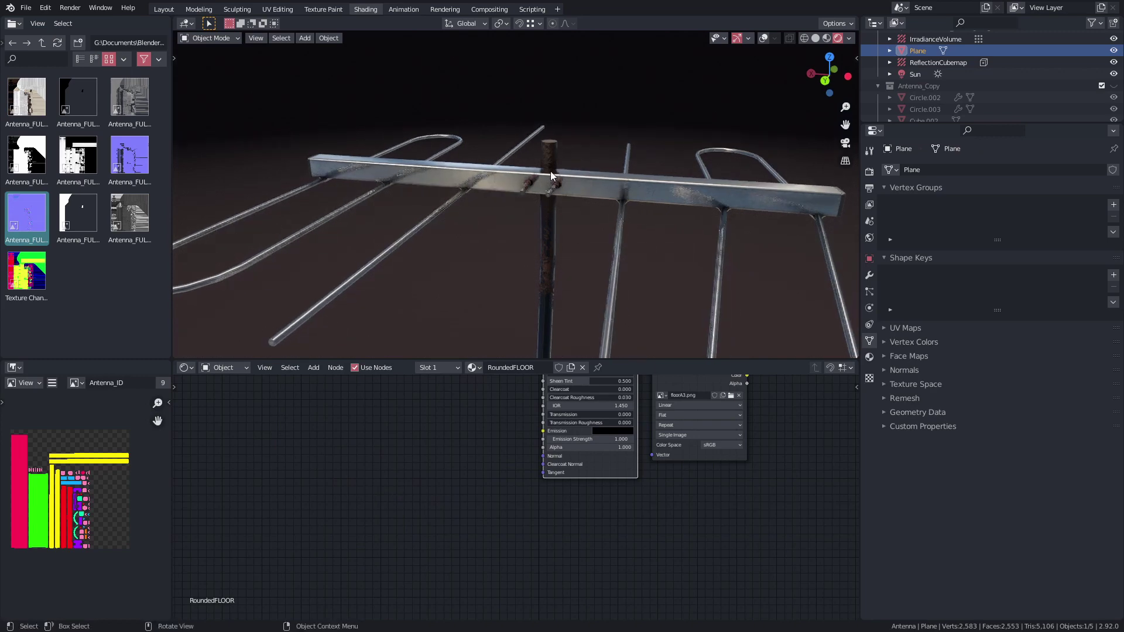
click(547, 156)
drag(549, 148, 560, 253)
scroll(557, 254, up, 10)
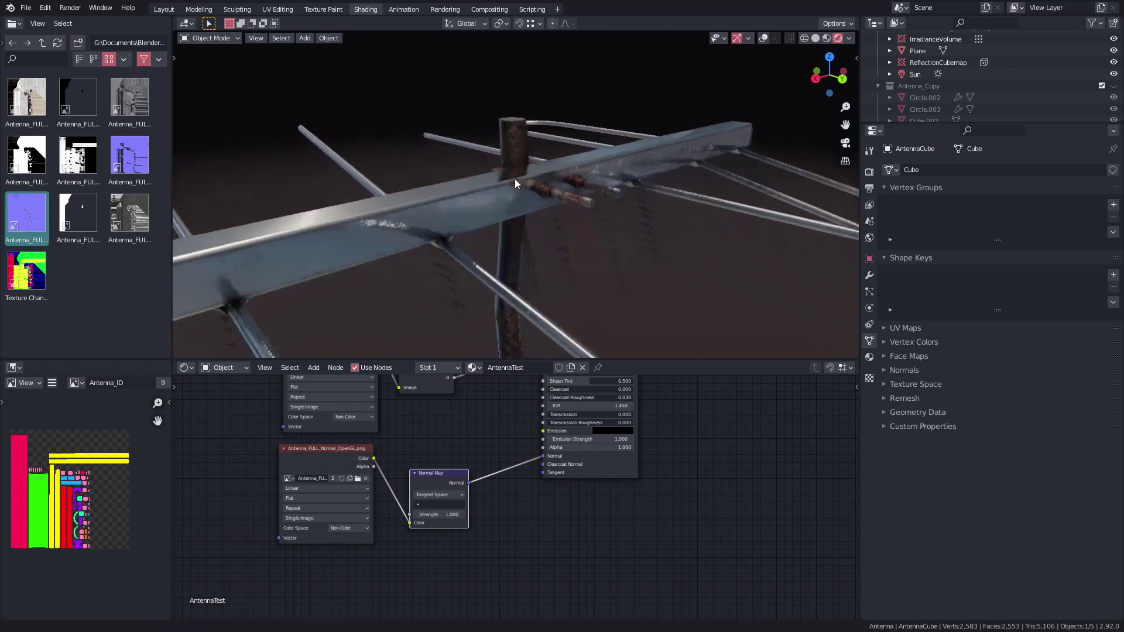
drag(378, 152, 435, 146)
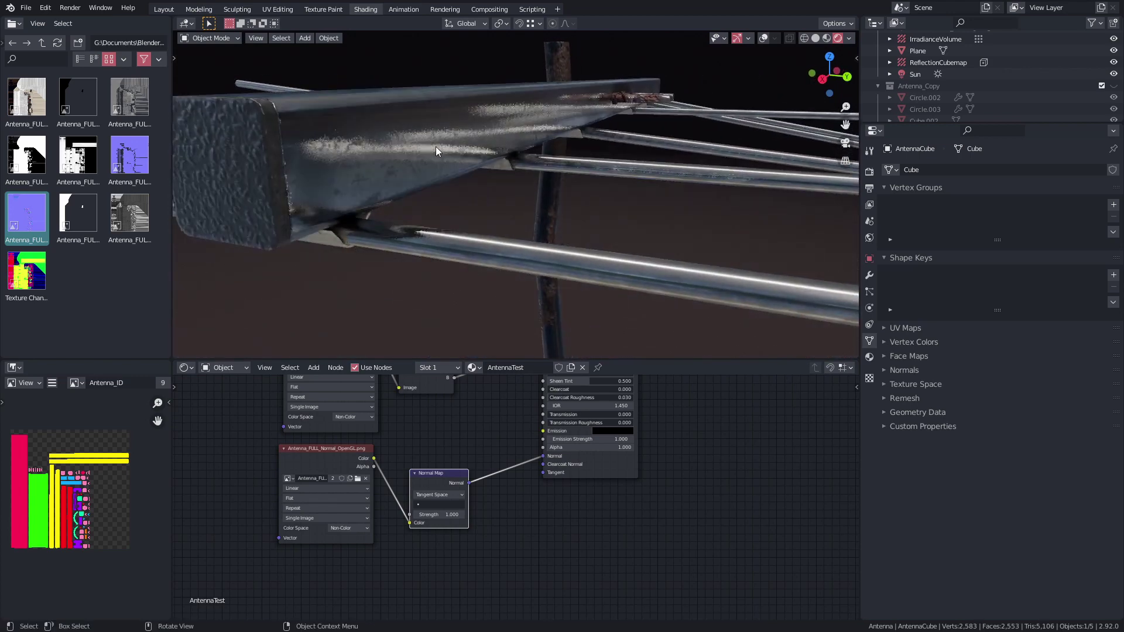
scroll(474, 419, down, 3)
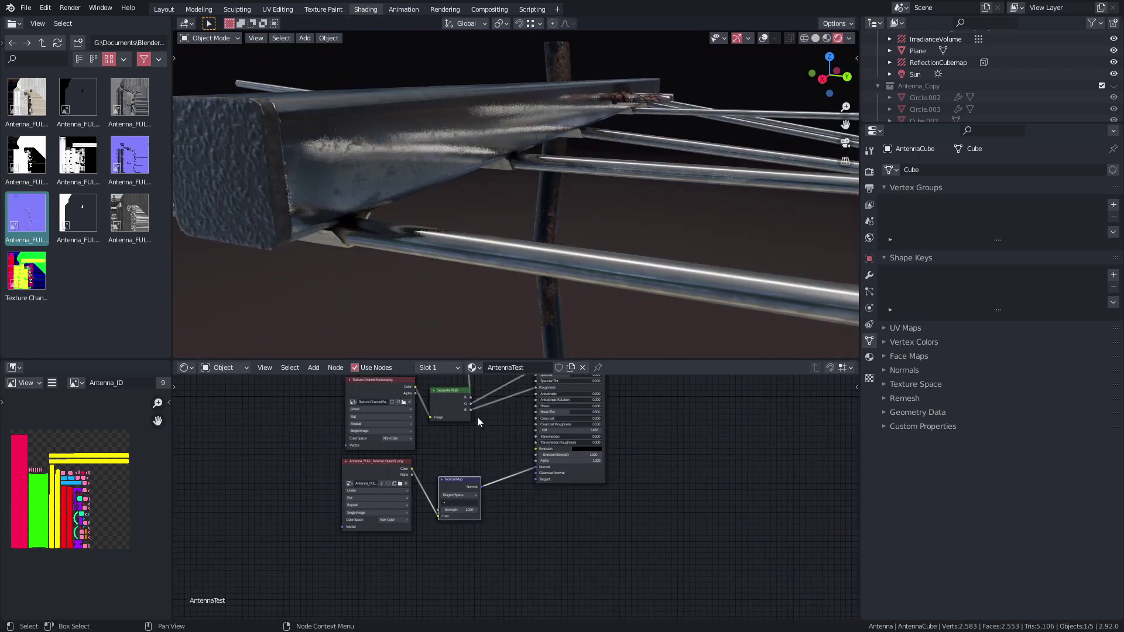
drag(485, 505, 509, 620)
scroll(488, 514, down, 1)
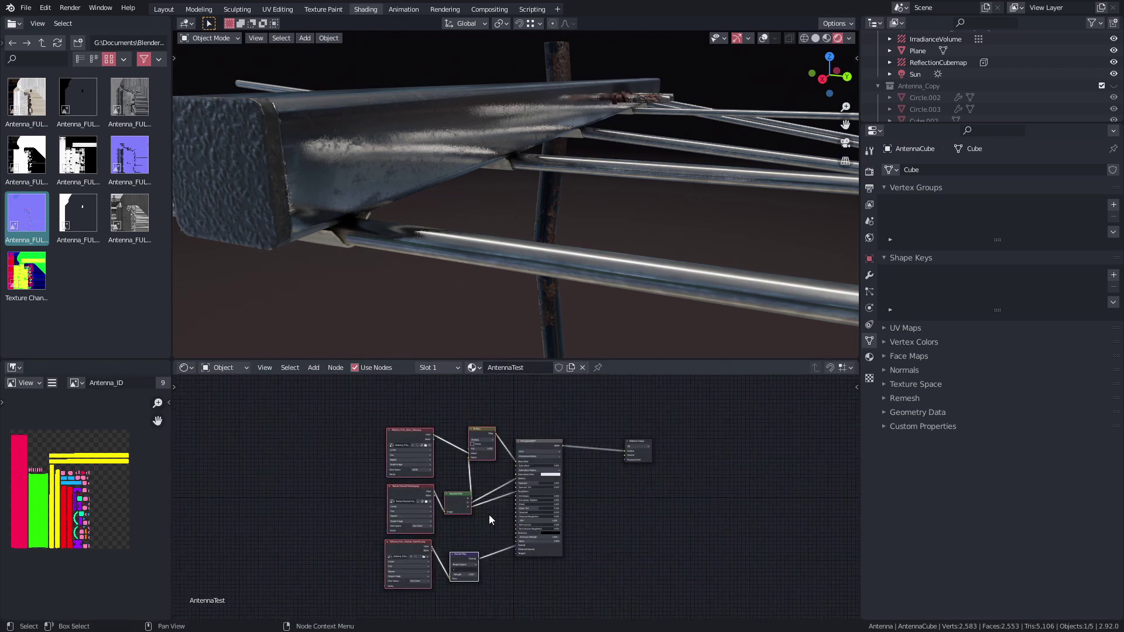
drag(489, 514, 505, 505)
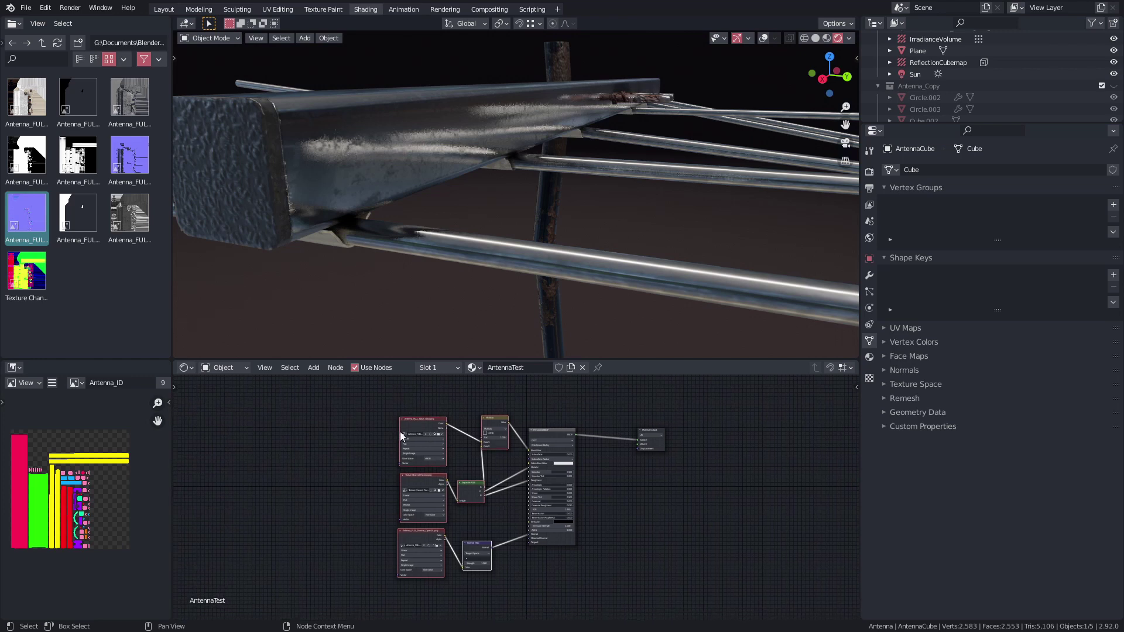
drag(333, 397, 528, 625)
key(ctrl+z)
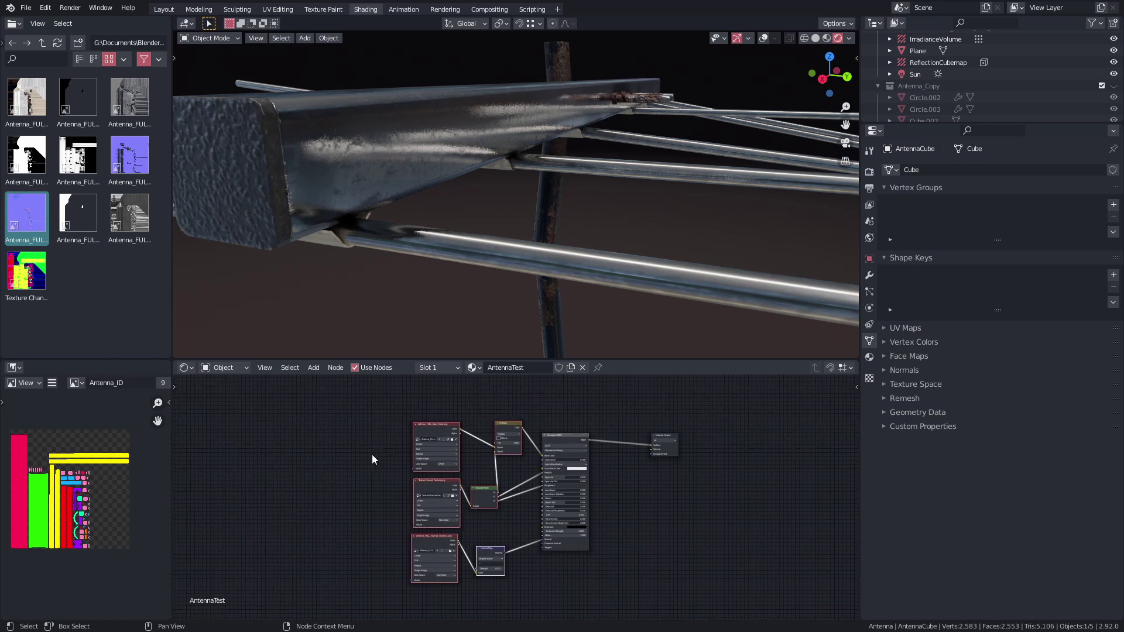